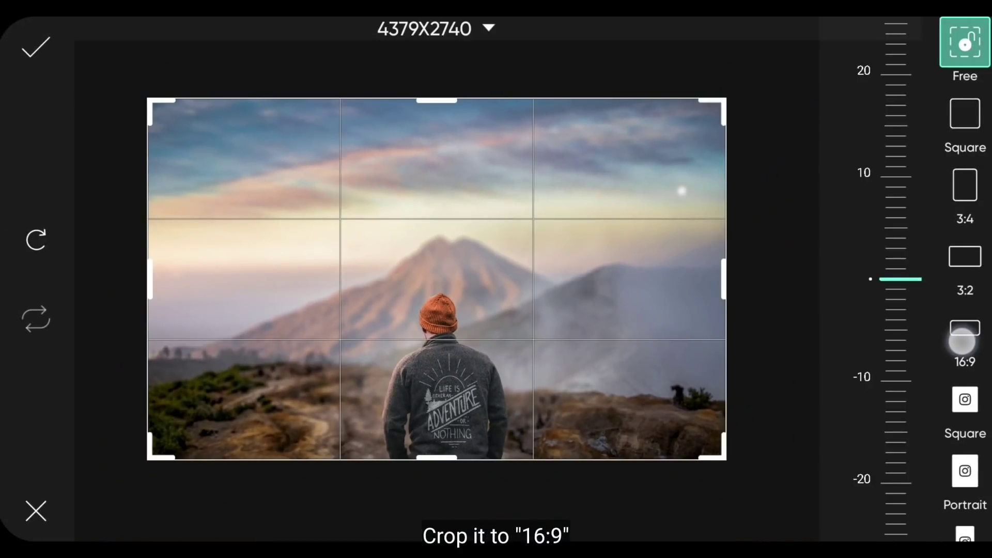
- Crop the mountain photo to 16:9 and shift it upward to frame the hiker
click(961, 342)
drag(629, 357, 628, 320)
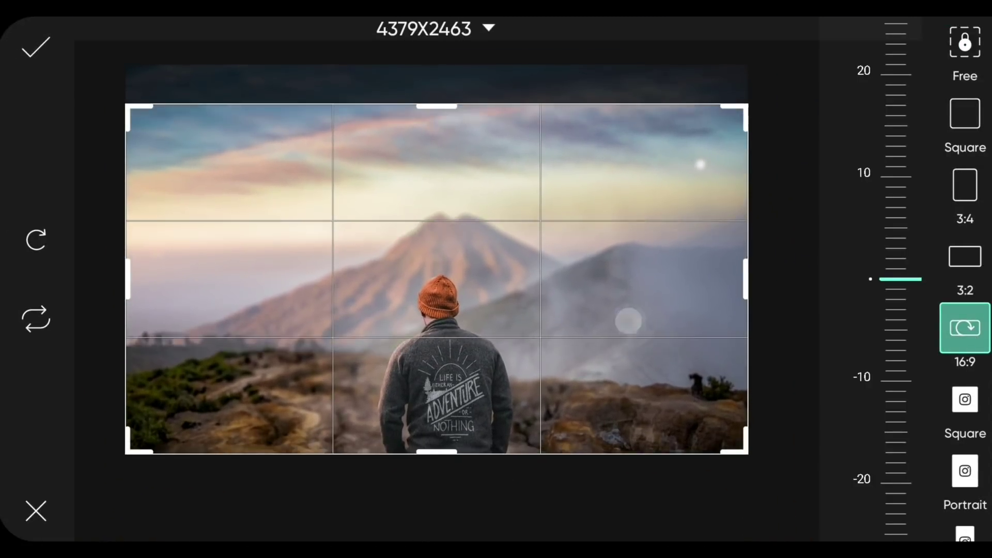
- Apply the 16:9 crop and start drawing on the photo
click(47, 62)
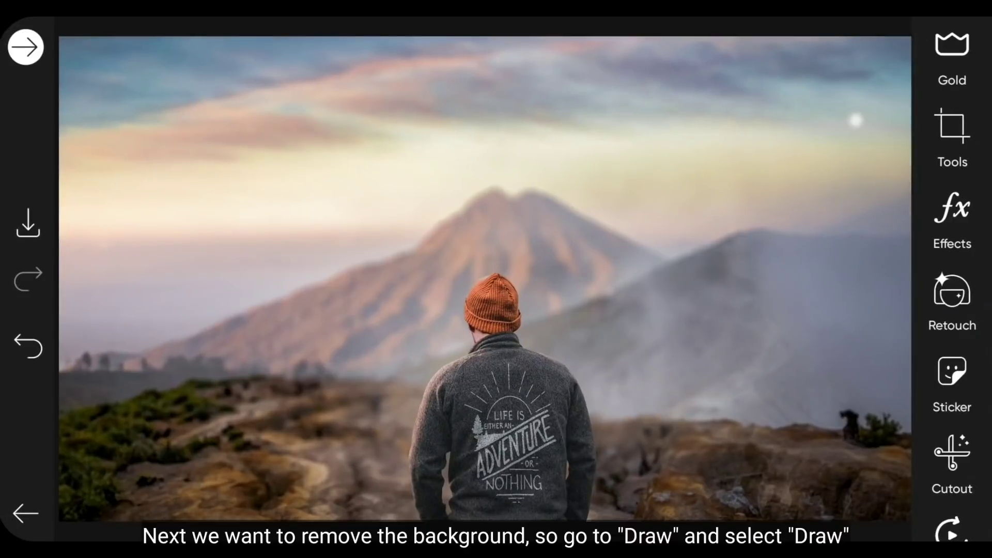
drag(952, 442, 952, 310)
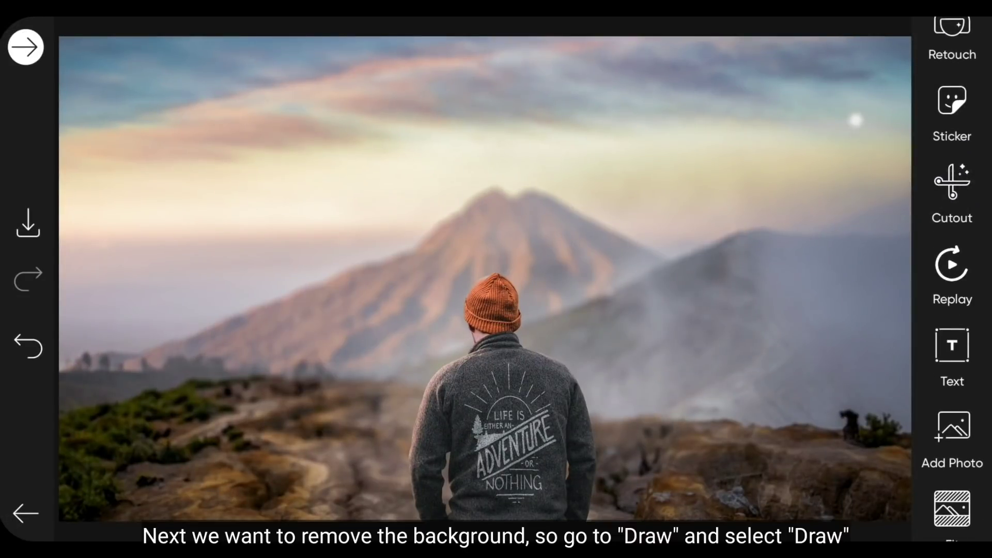
drag(932, 416, 938, 233)
drag(952, 465, 952, 240)
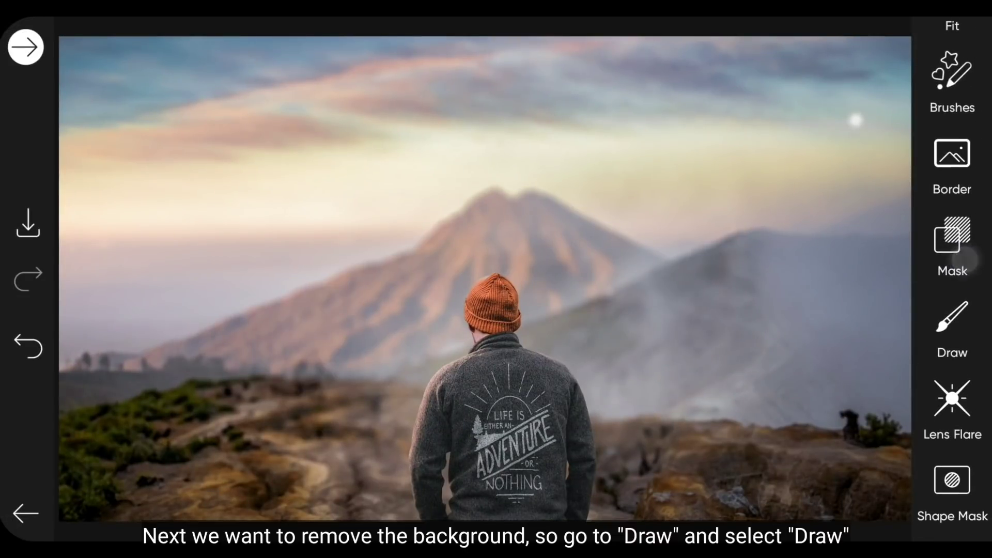
click(945, 332)
click(884, 295)
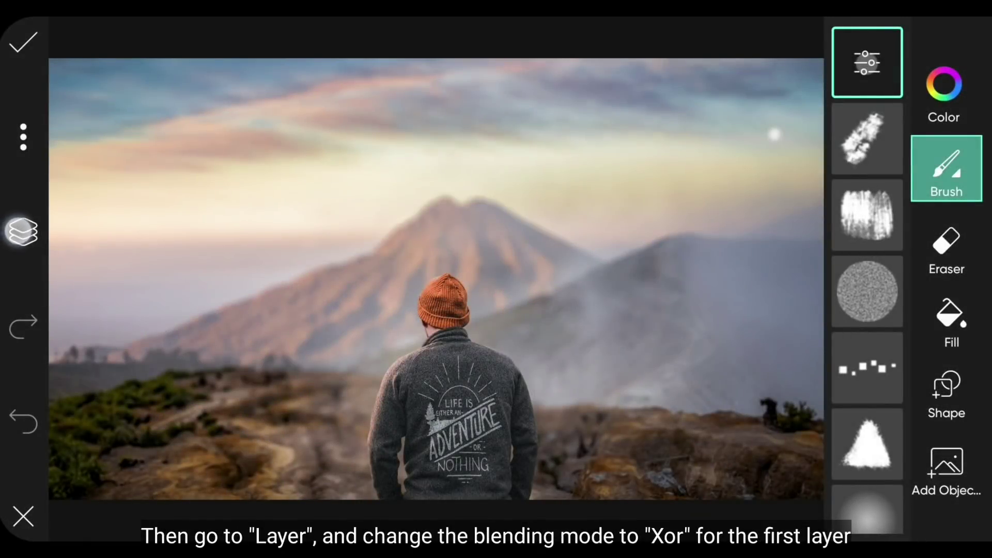
- Set the top drawing layer's blend mode to Xor
click(23, 230)
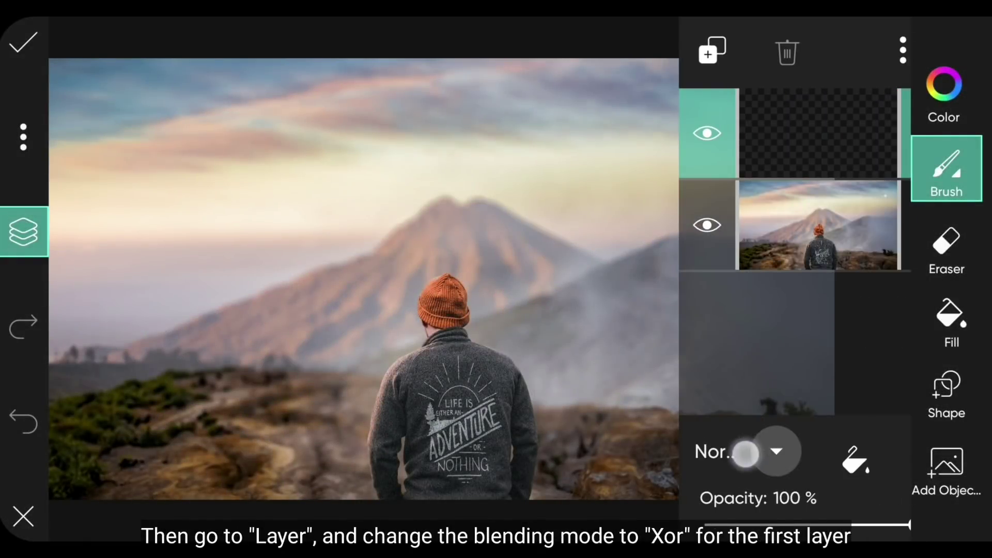
click(750, 451)
click(724, 469)
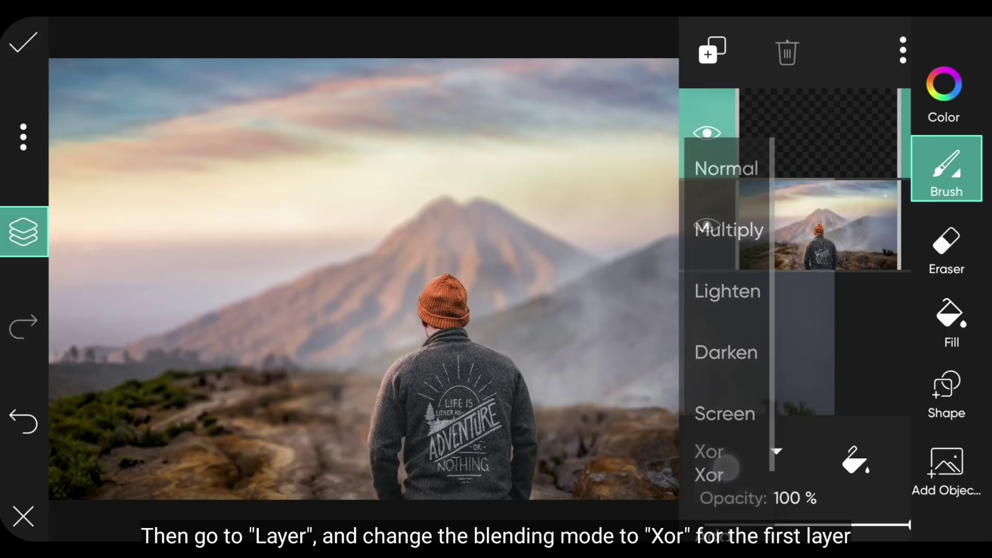
- Pick a brush preset and give it size 100, full opacity and hardness 90
click(23, 231)
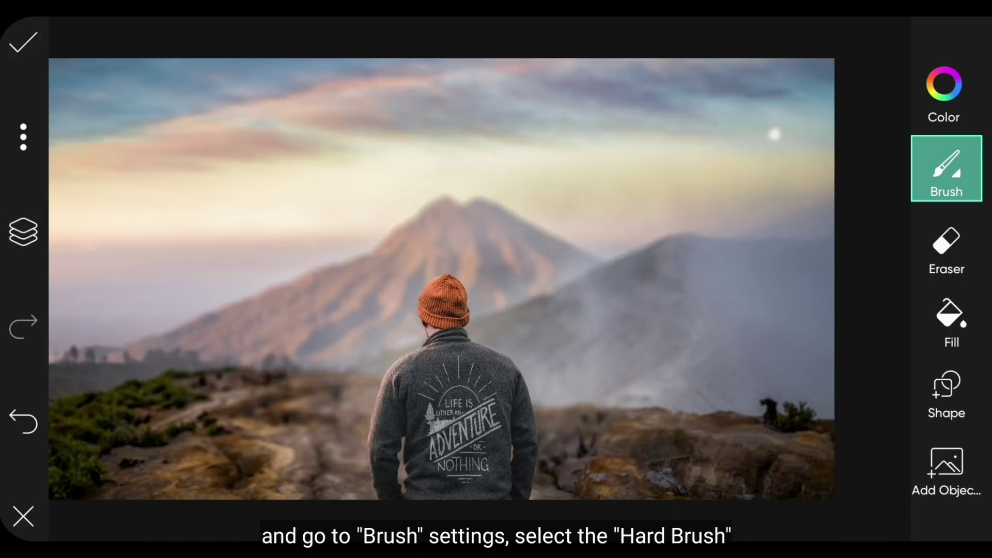
click(940, 177)
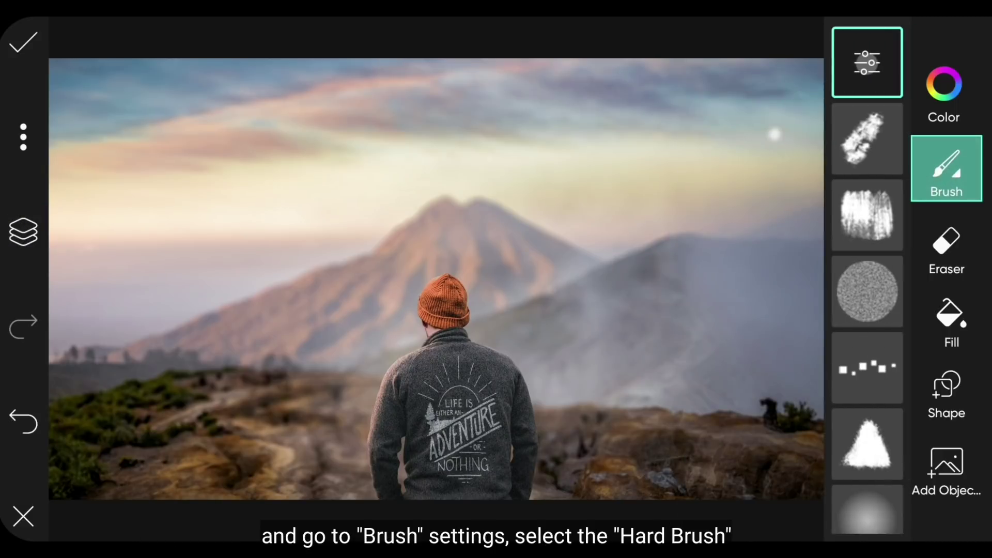
click(866, 63)
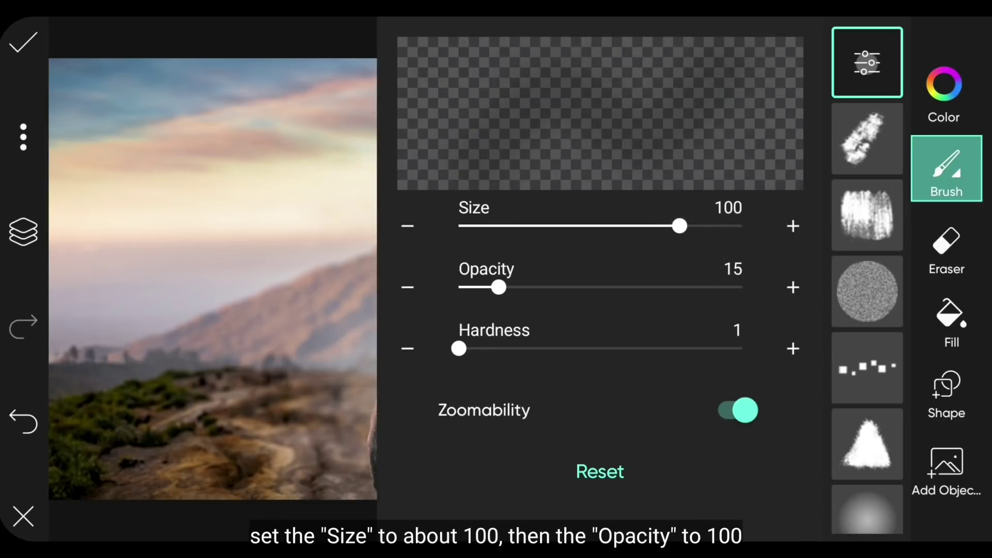
drag(498, 287, 740, 319)
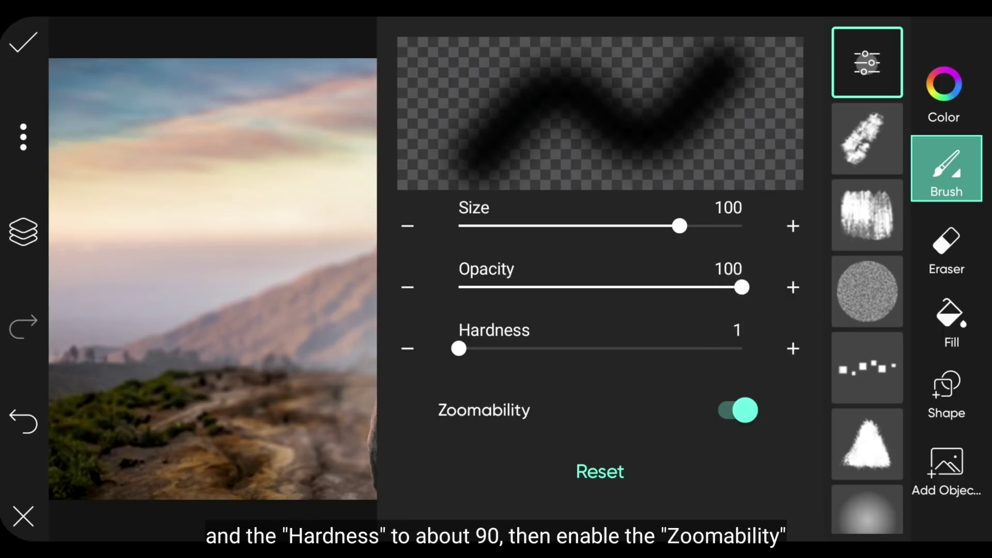
drag(469, 368, 684, 409)
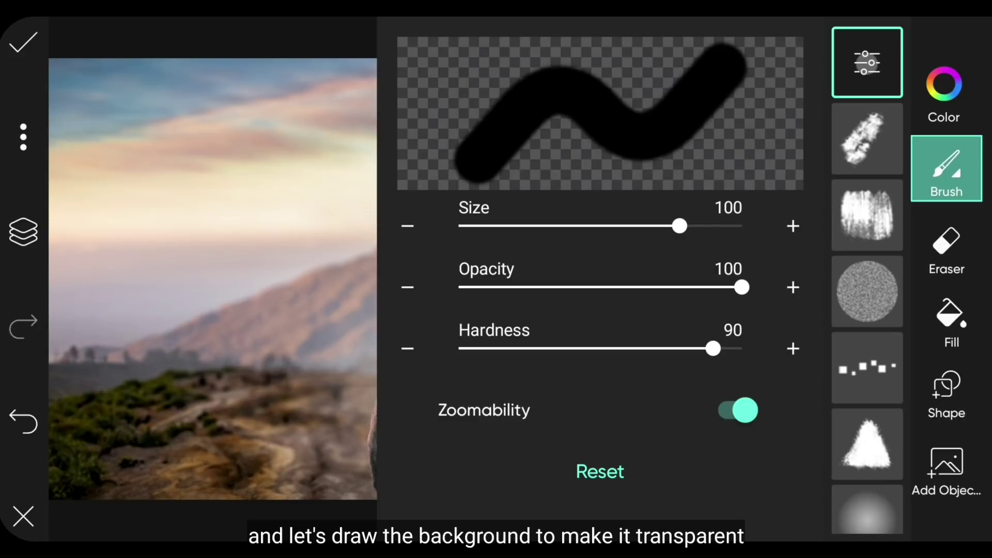
- Paint the sky and landscape on both sides of the hiker transparent
click(867, 62)
drag(664, 67, 664, 487)
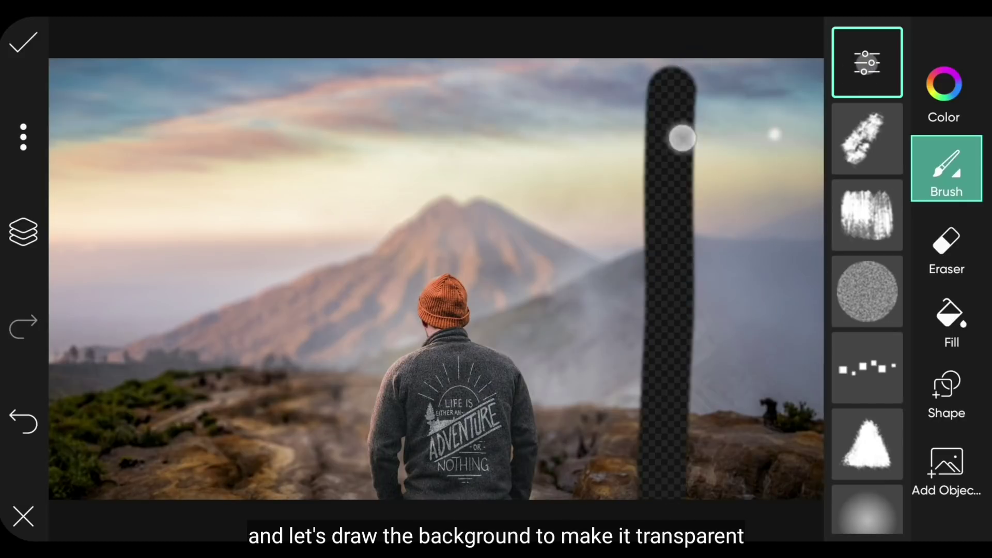
mouse_move(612, 155)
mouse_down()
mouse_move(586, 449)
mouse_move(673, 413)
mouse_up()
drag(697, 156, 744, 398)
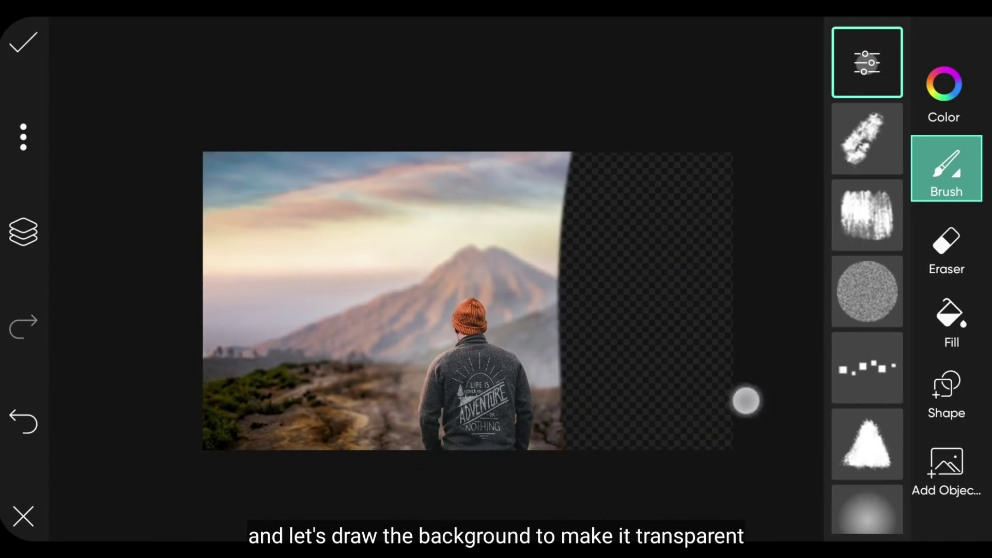
scroll(465, 294, up, 2)
mouse_move(310, 233)
mouse_down()
mouse_move(343, 268)
mouse_move(326, 251)
mouse_move(434, 75)
mouse_up()
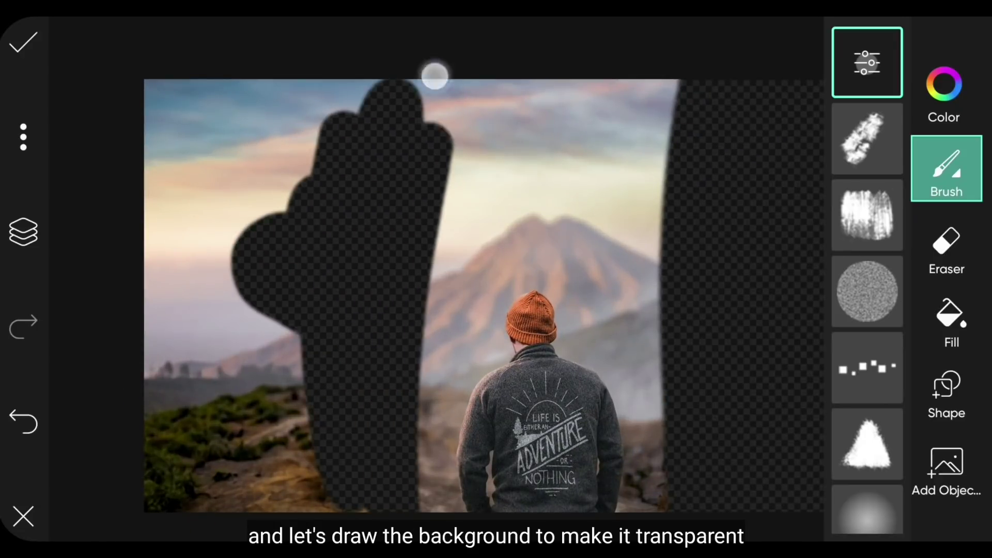
scroll(465, 310, down, 2)
drag(357, 193, 372, 469)
drag(326, 186, 277, 357)
drag(497, 186, 628, 225)
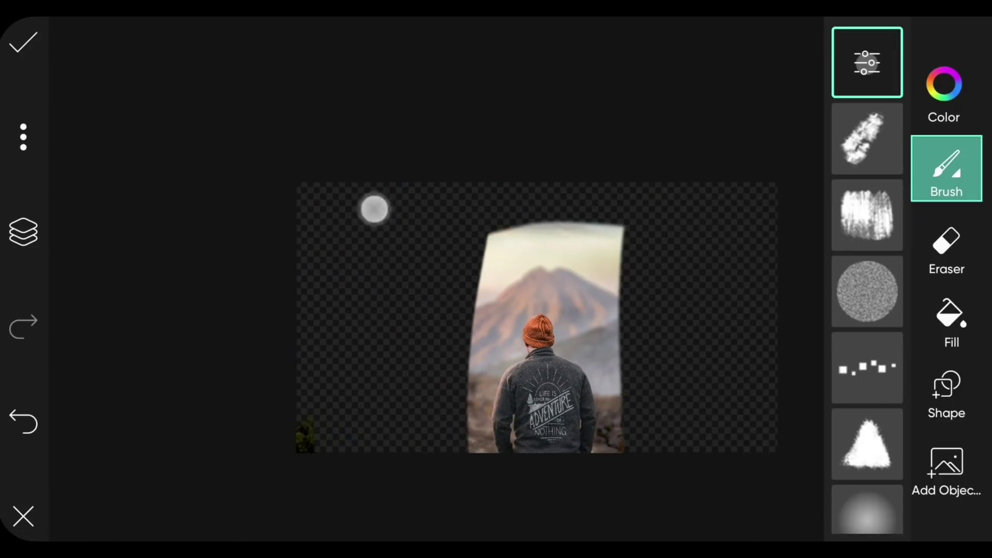
drag(488, 233, 587, 269)
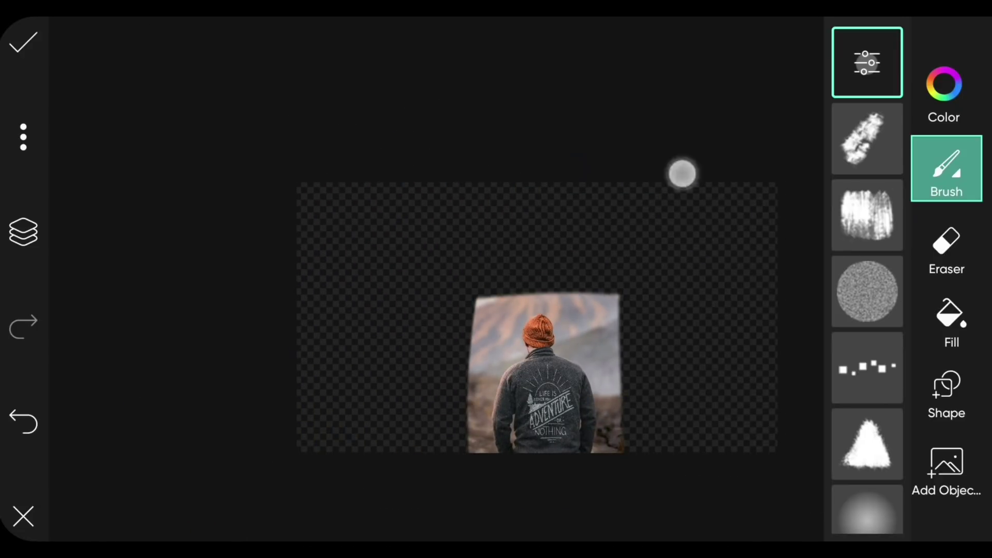
scroll(466, 294, up, 2)
scroll(465, 295, up, 3)
scroll(466, 294, up, 1)
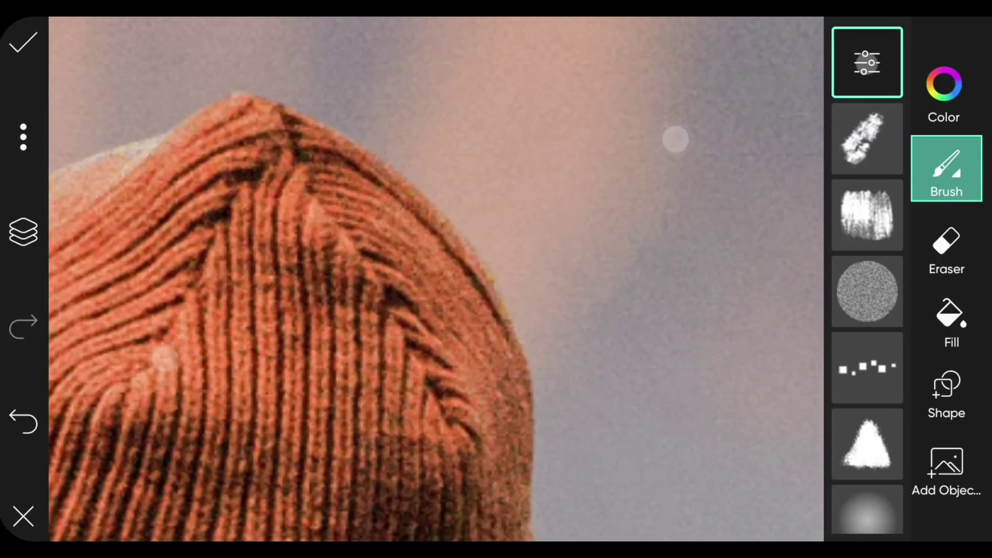
- Clear the background closely along the hat brim and collar edge
drag(558, 147, 620, 484)
mouse_move(577, 465)
mouse_down()
mouse_move(500, 191)
mouse_move(555, 450)
mouse_up()
scroll(555, 449, down, 3)
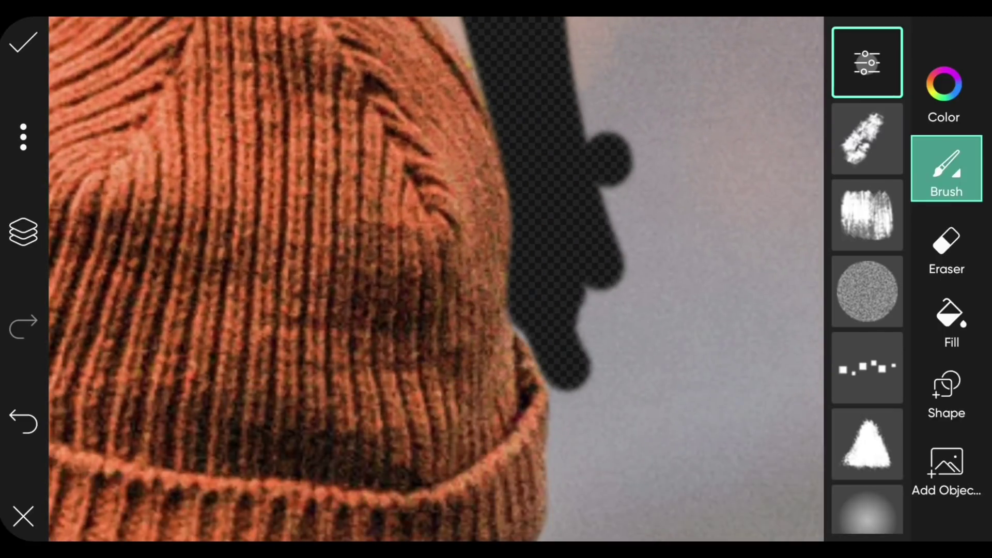
drag(601, 365, 574, 496)
scroll(573, 310, down, 3)
drag(561, 194, 543, 416)
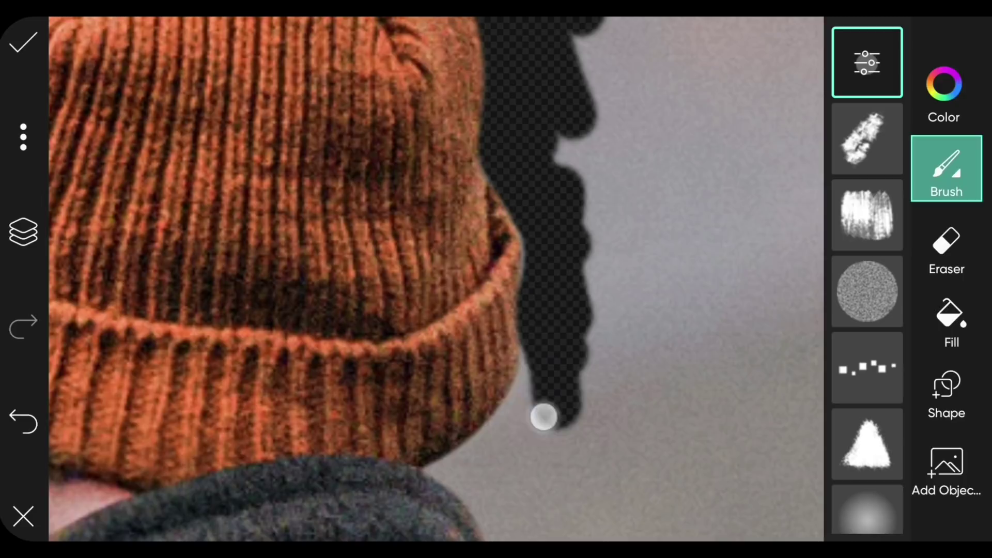
click(866, 62)
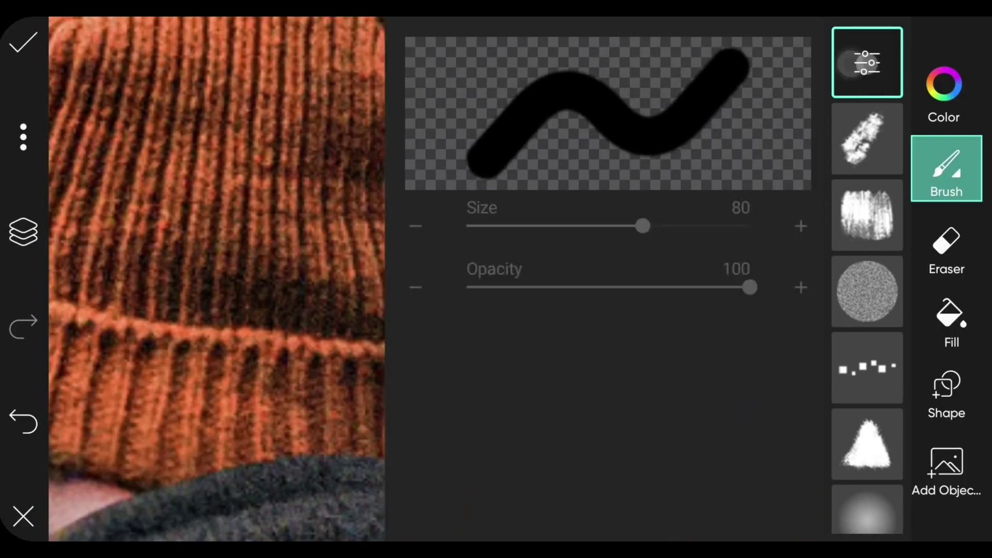
scroll(521, 343, down, 3)
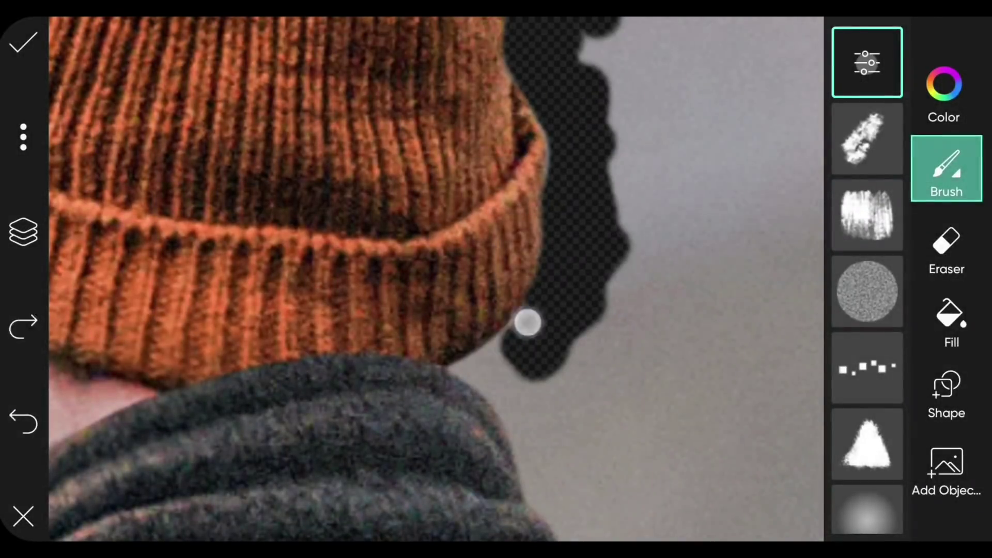
drag(527, 322, 561, 494)
- Switch to the Eraser and set its hardness to 90
click(946, 248)
click(866, 62)
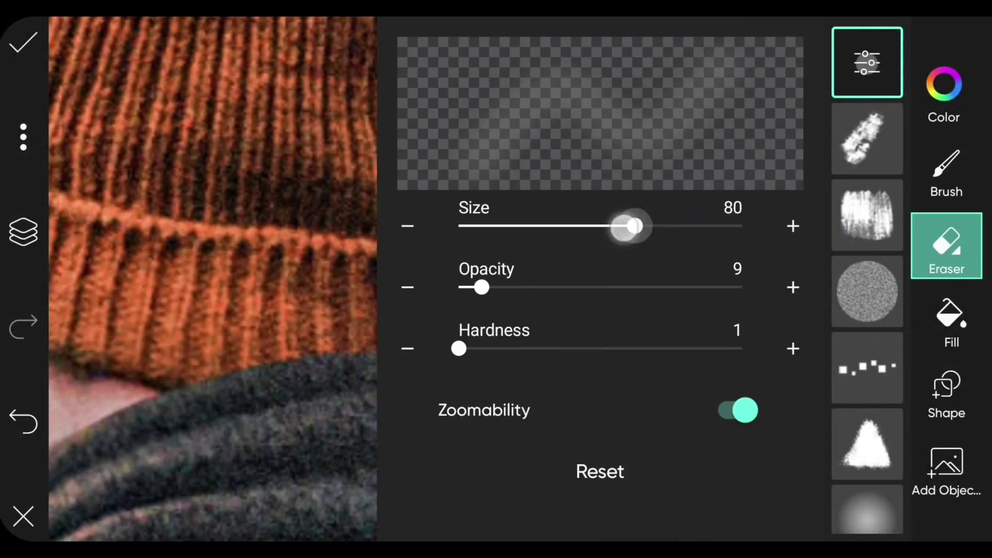
drag(670, 349, 712, 348)
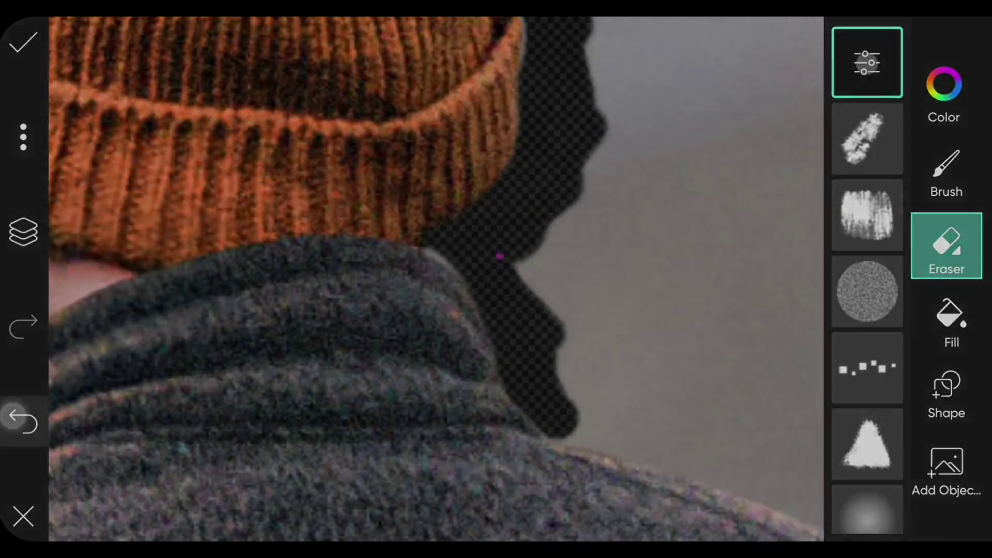
- Paint out the background above and along the shoulder and jacket edge
click(946, 175)
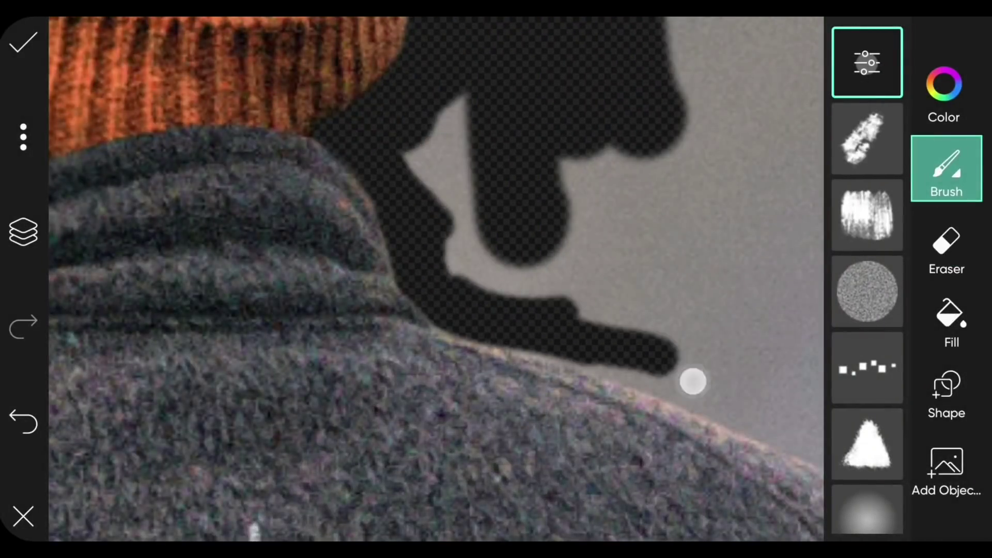
drag(690, 381, 817, 433)
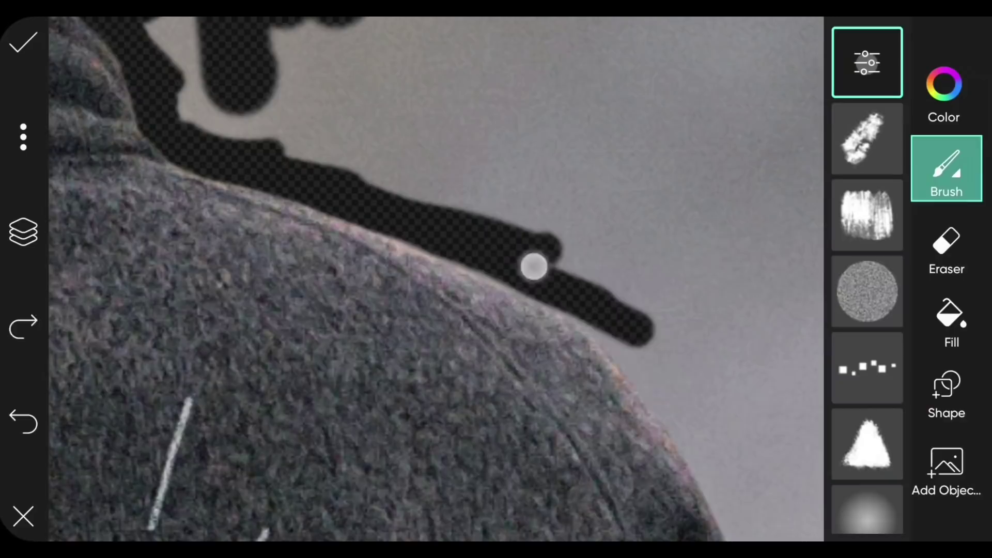
mouse_move(532, 266)
mouse_down()
mouse_move(652, 349)
mouse_move(721, 502)
mouse_up()
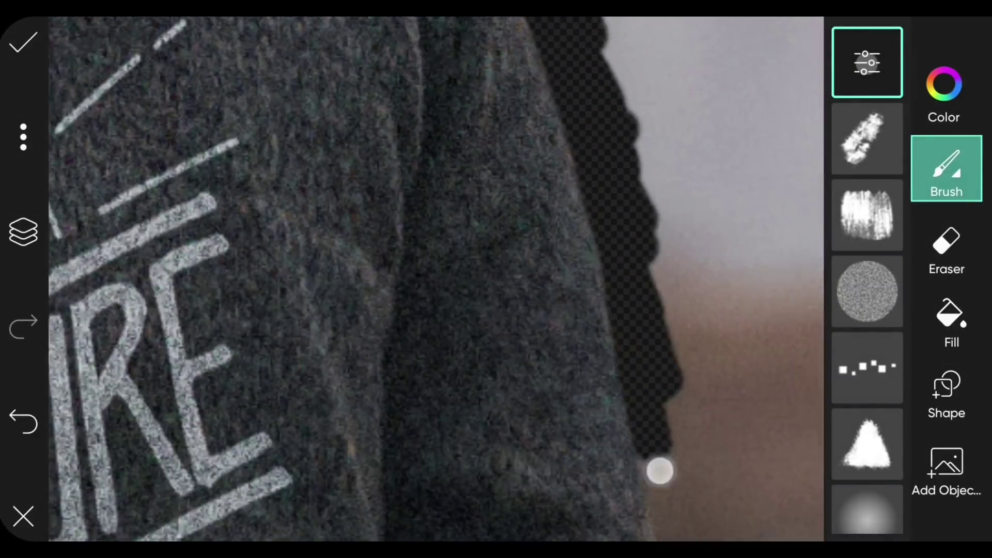
drag(659, 469, 707, 243)
scroll(406, 313, down, 5)
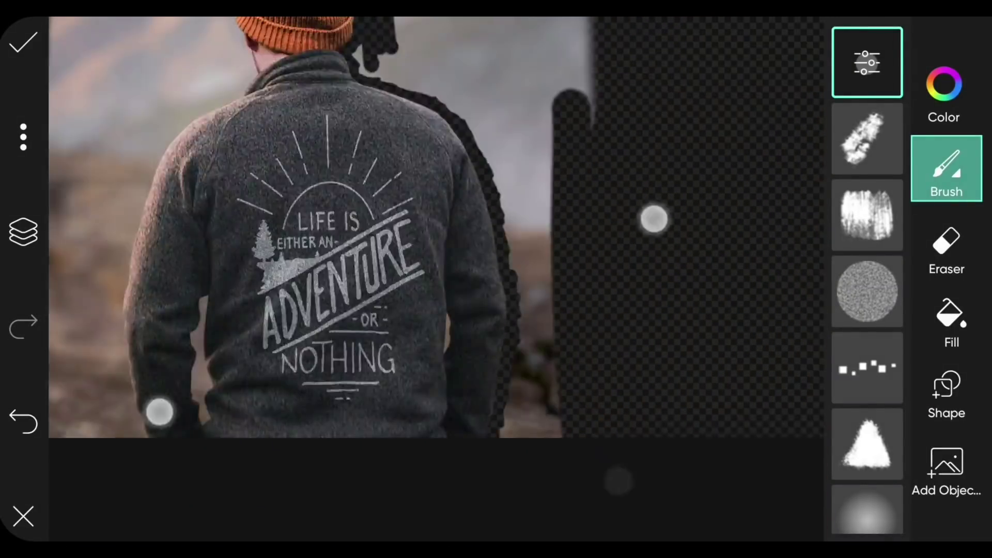
scroll(509, 208, down, 2)
scroll(561, 299, up, 5)
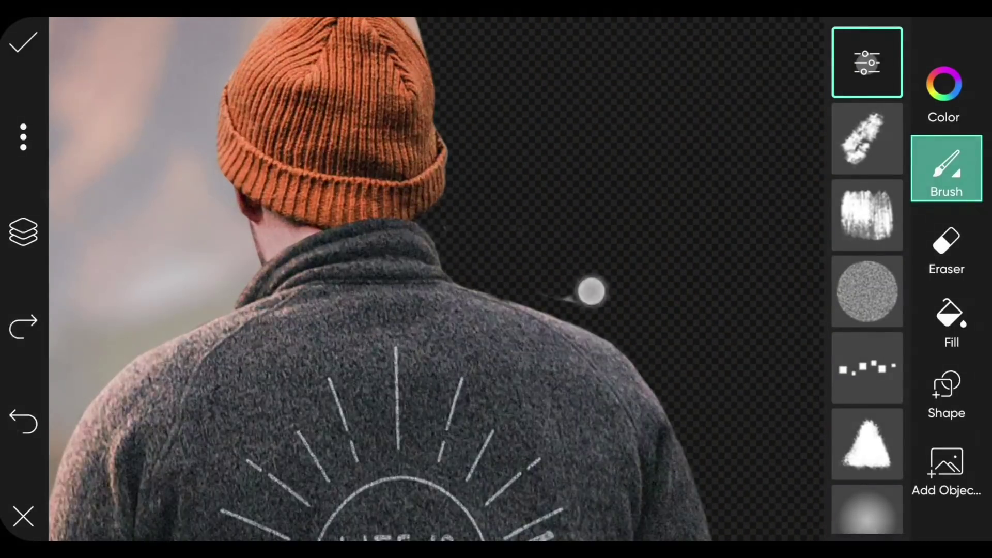
scroll(591, 290, up, 3)
scroll(456, 236, down, 3)
scroll(642, 237, down, 2)
scroll(516, 186, up, 2)
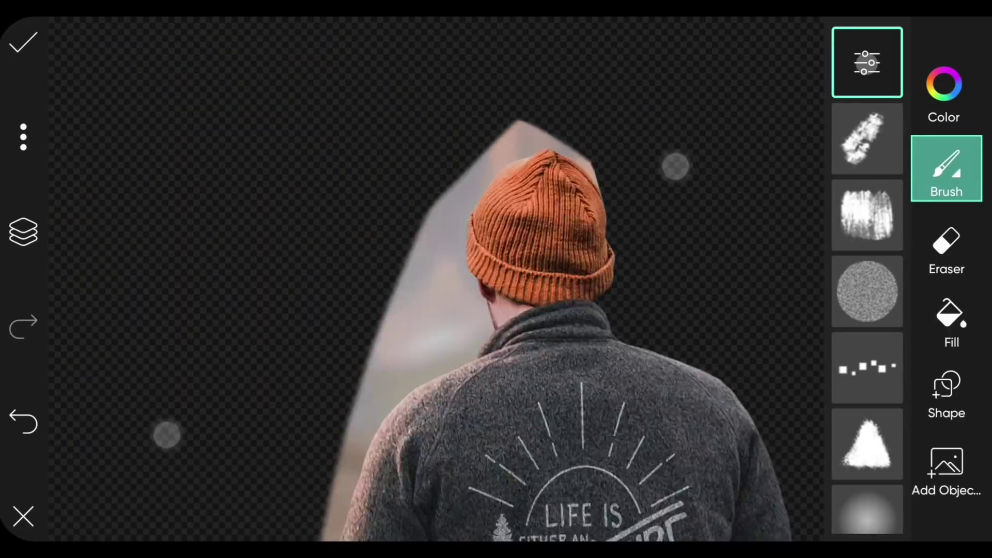
scroll(674, 164, up, 5)
- Mask out leftover backdrop along the hat, brim and ear
click(24, 419)
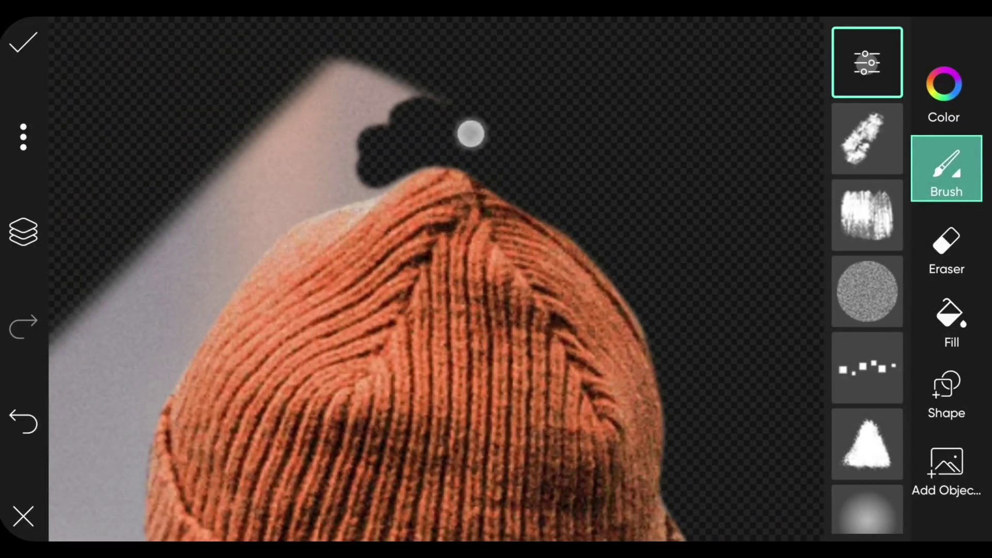
drag(470, 135, 210, 230)
scroll(419, 209, up, 3)
click(947, 247)
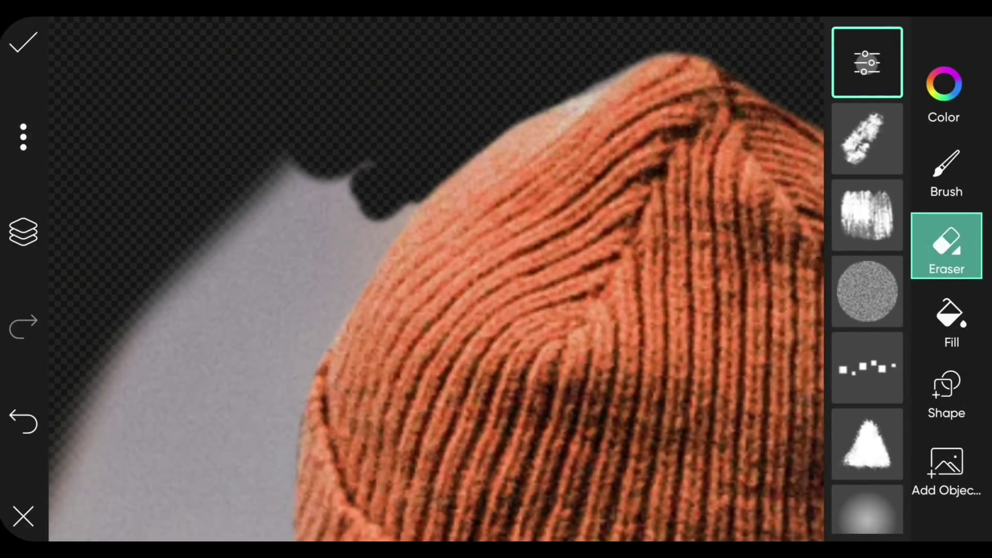
click(947, 169)
drag(342, 197, 310, 372)
scroll(435, 279, down, 5)
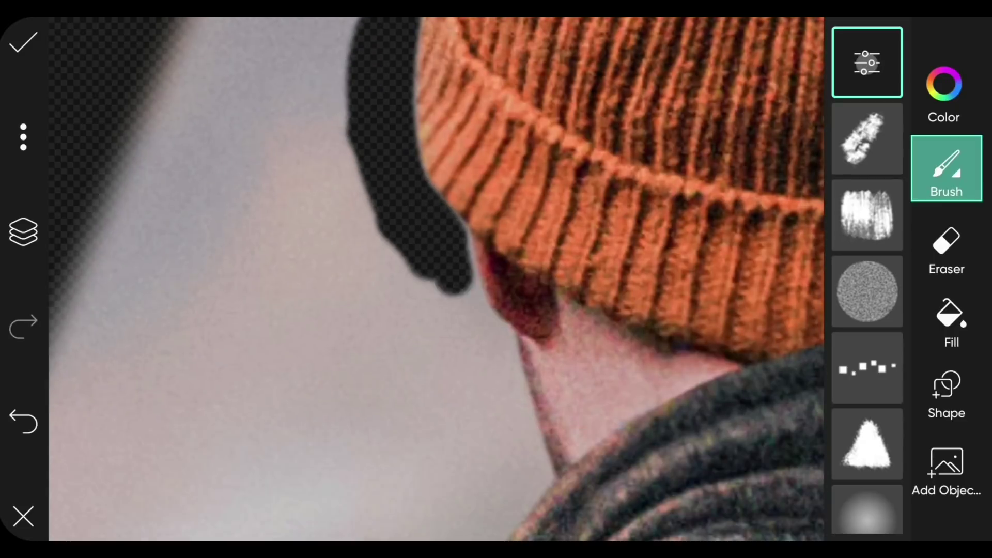
- Remove the remaining backdrop strips along the neck and shoulder edge
click(12, 417)
scroll(584, 343, down, 3)
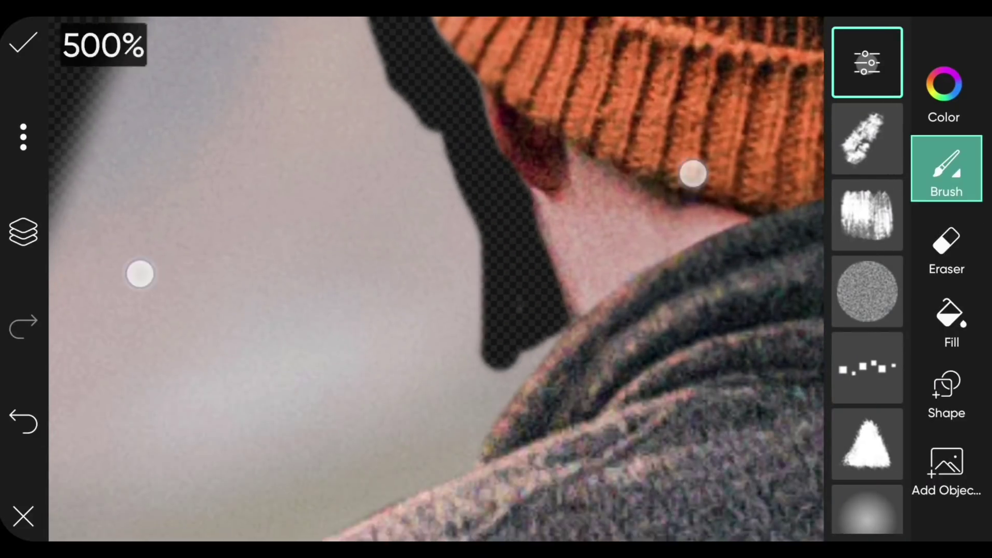
drag(690, 173, 578, 277)
mouse_move(643, 155)
mouse_down()
mouse_move(555, 226)
mouse_move(416, 399)
mouse_up()
scroll(658, 140, up, 2)
scroll(575, 136, up, 3)
scroll(489, 323, down, 3)
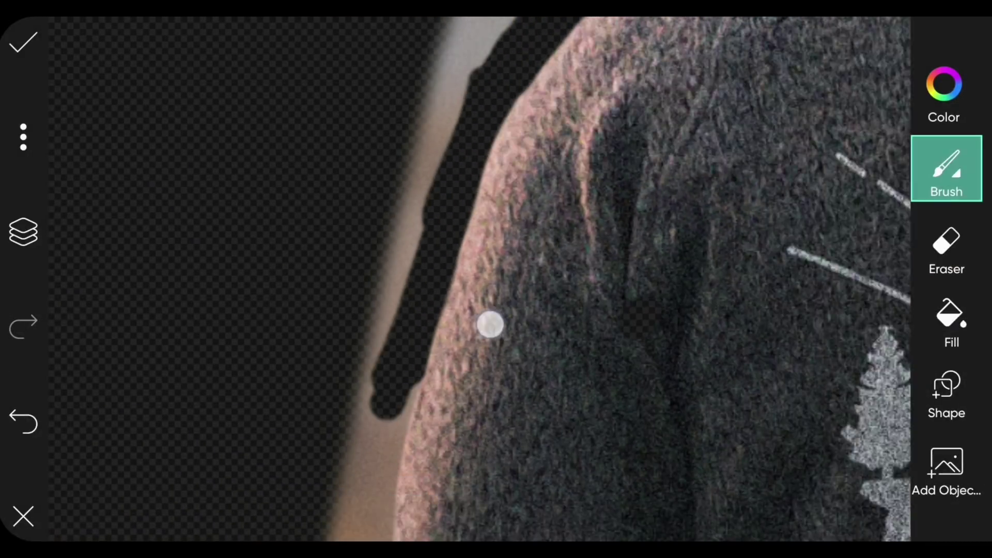
scroll(434, 318, up, 3)
click(946, 248)
click(946, 169)
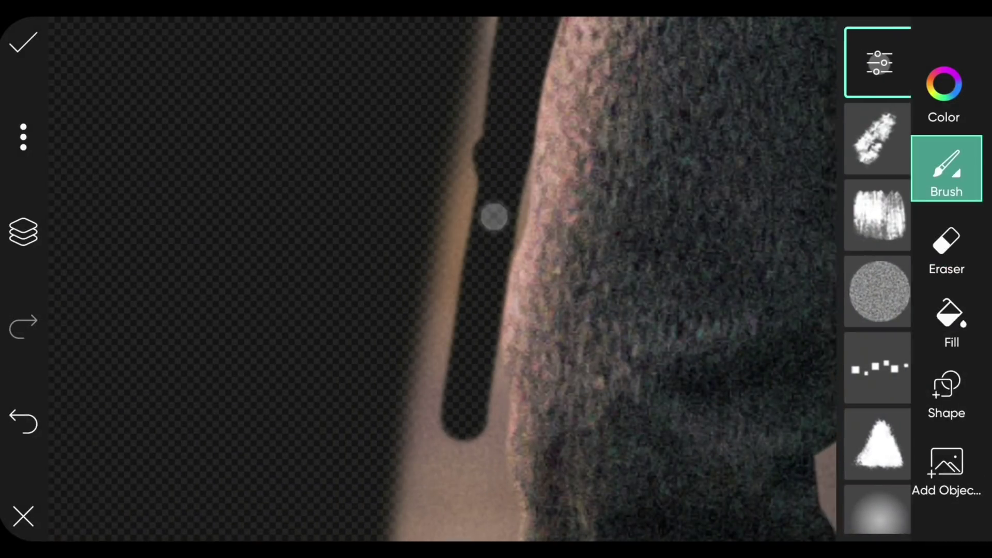
drag(491, 214, 495, 294)
scroll(573, 304, down, 2)
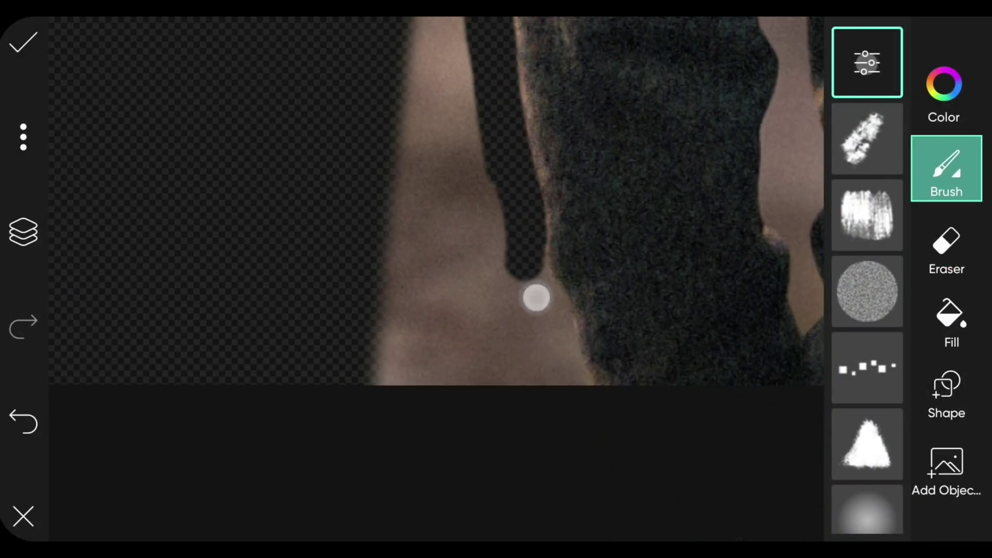
scroll(369, 300, down, 5)
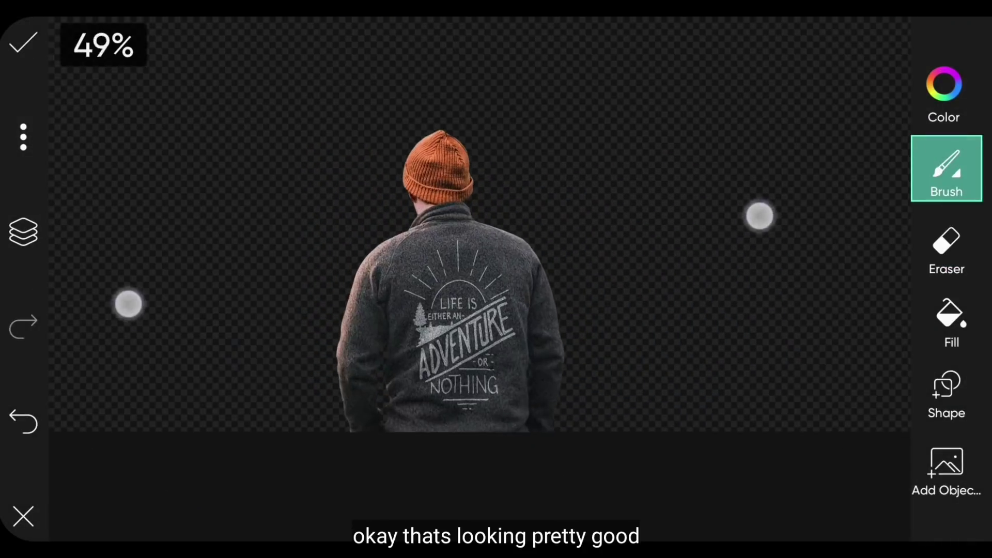
scroll(444, 259, up, 3)
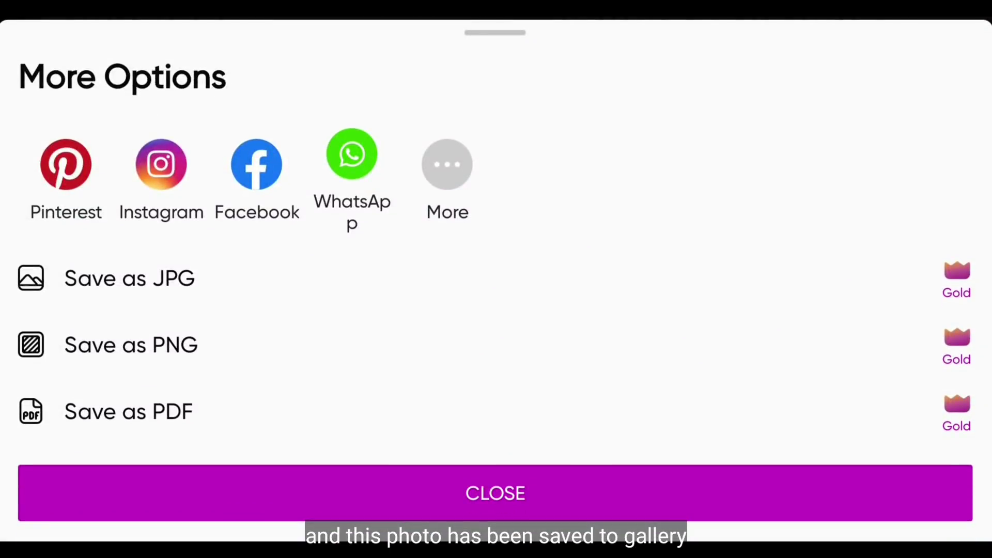
- Close the save options and discard changes to return to the full photo
click(669, 495)
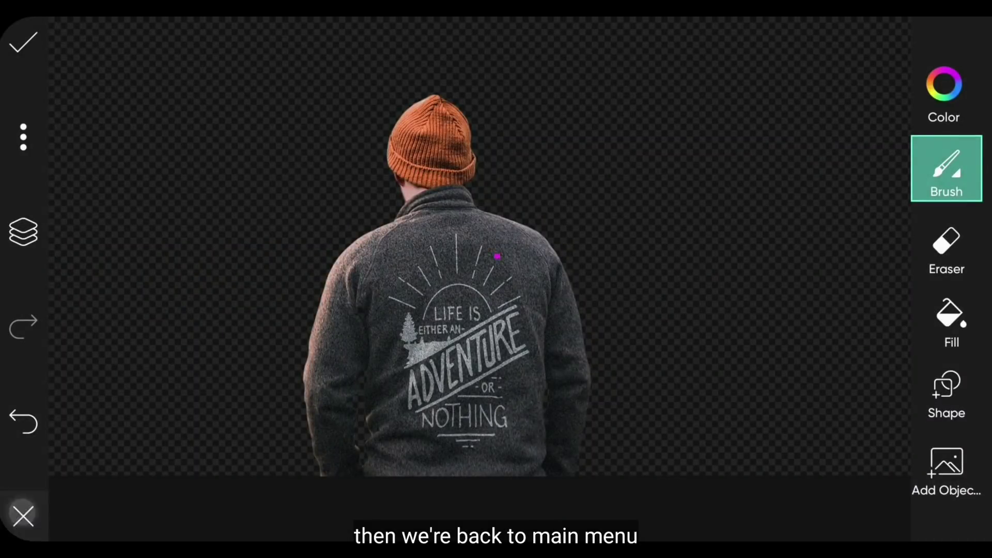
click(24, 515)
click(735, 318)
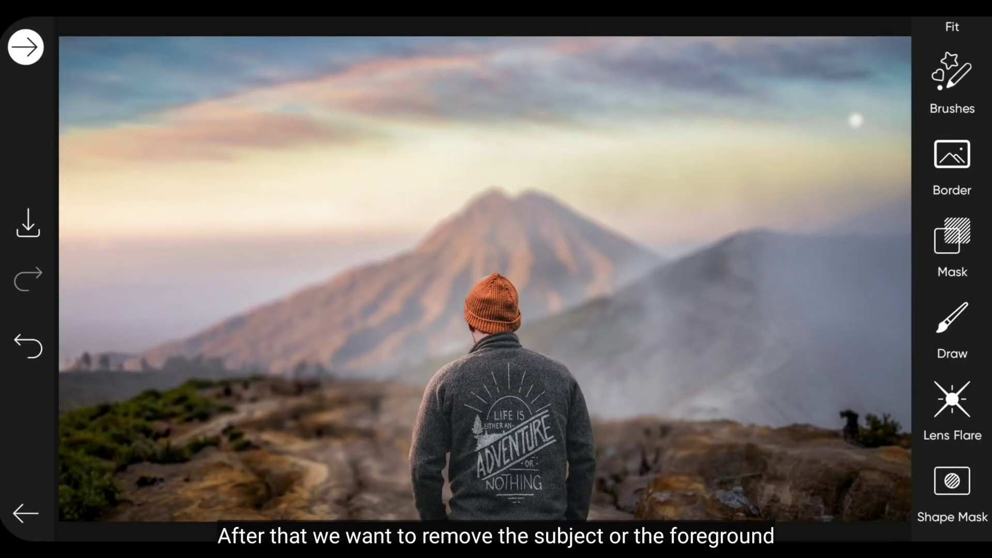
- Scroll up the right toolbar and open the Tools collection
drag(962, 197, 941, 453)
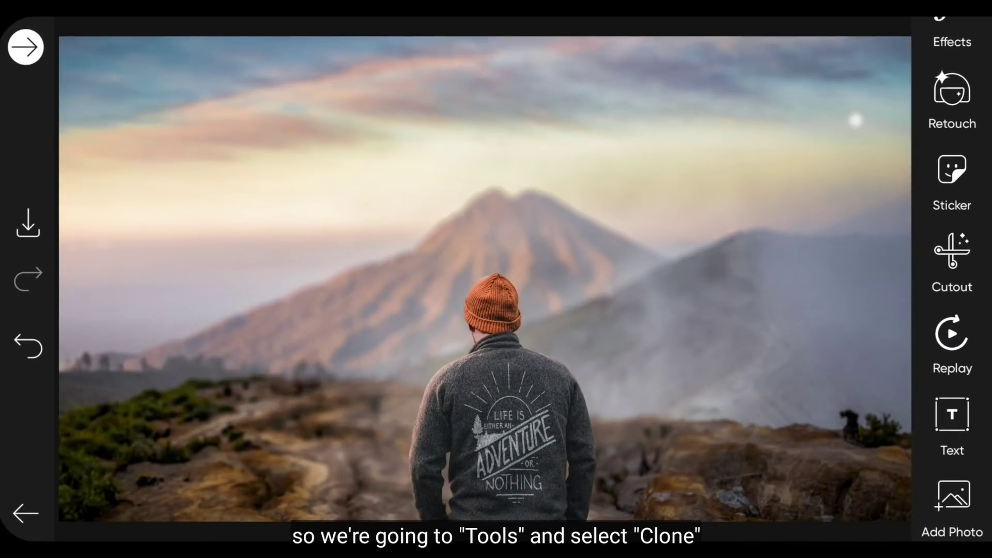
click(947, 142)
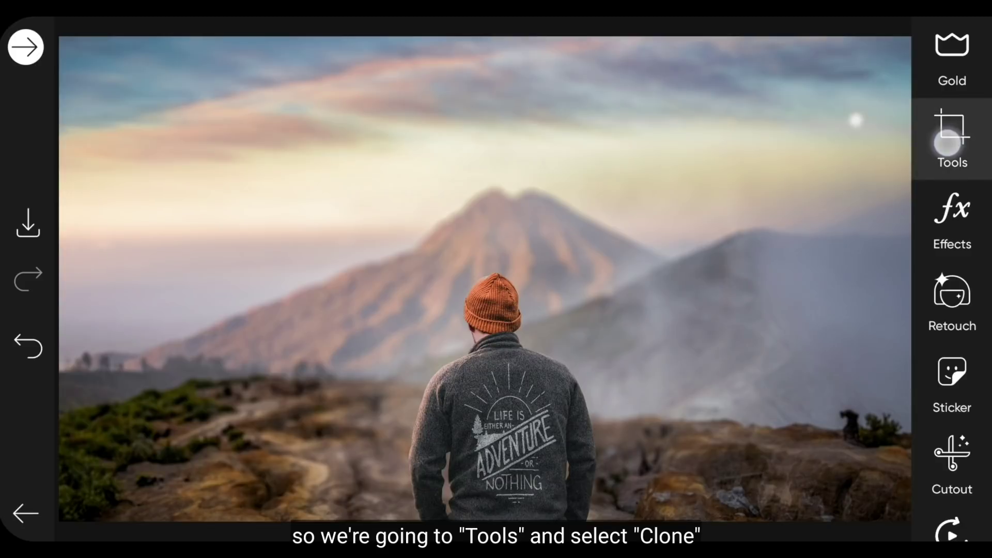
- Start Clone, source it right of the hiker, and enlarge the brush to 70
click(789, 58)
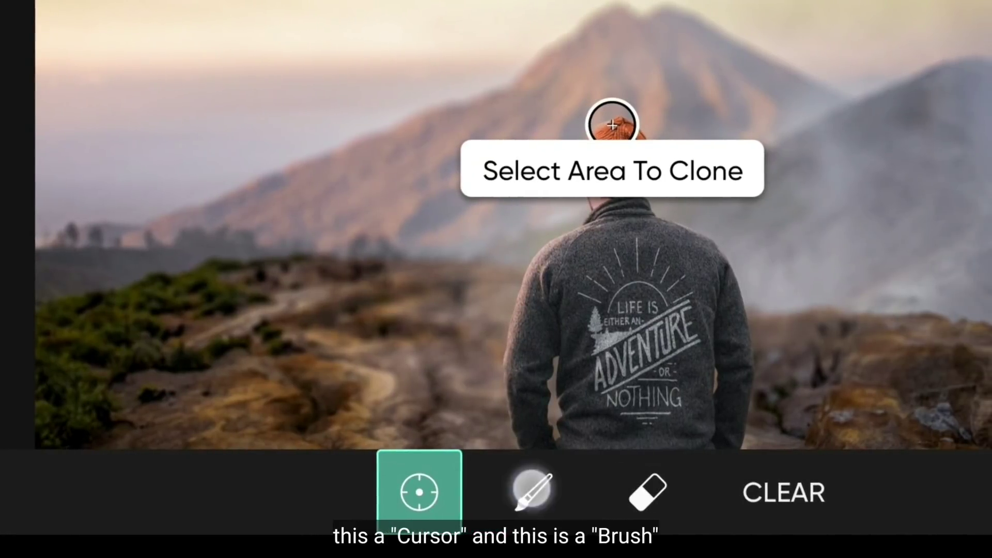
click(532, 490)
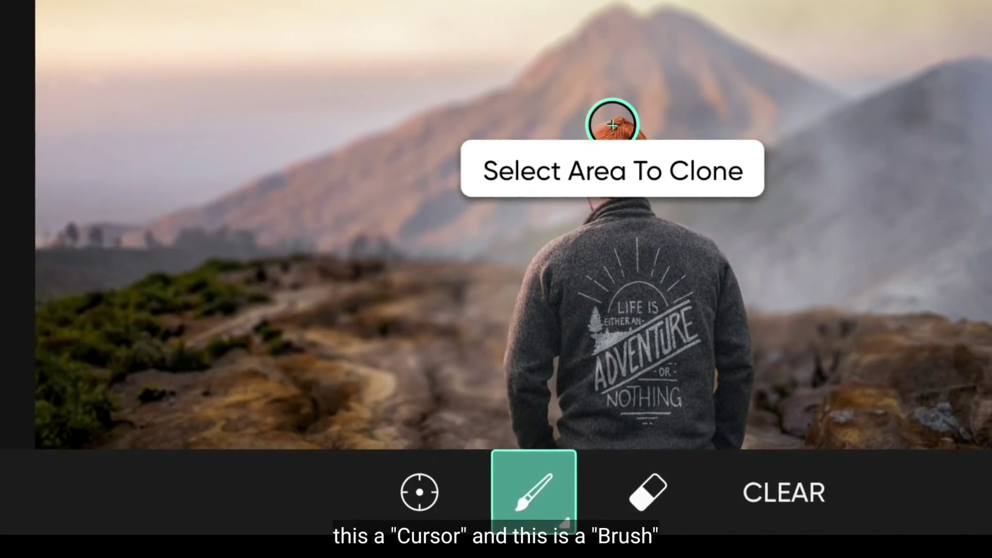
scroll(496, 279, up, 5)
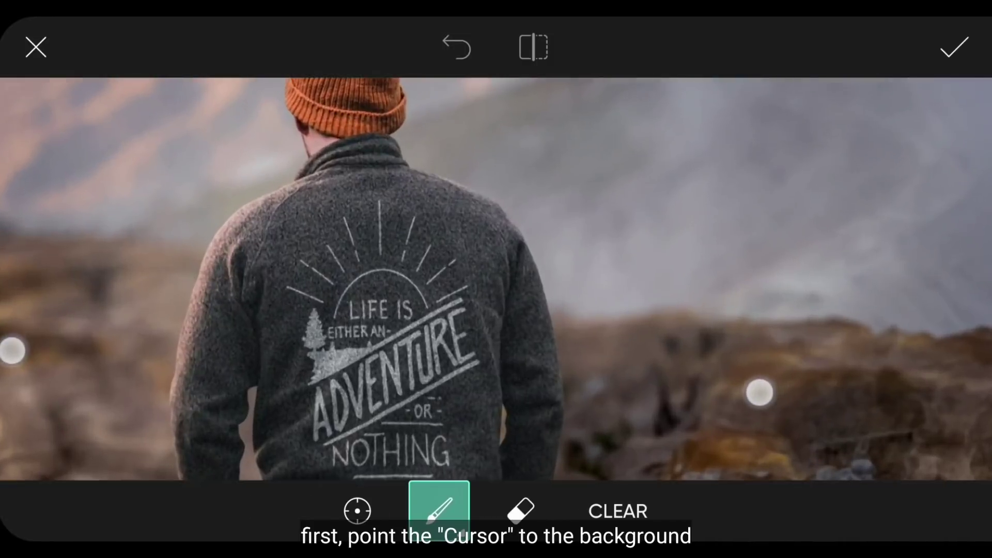
click(361, 509)
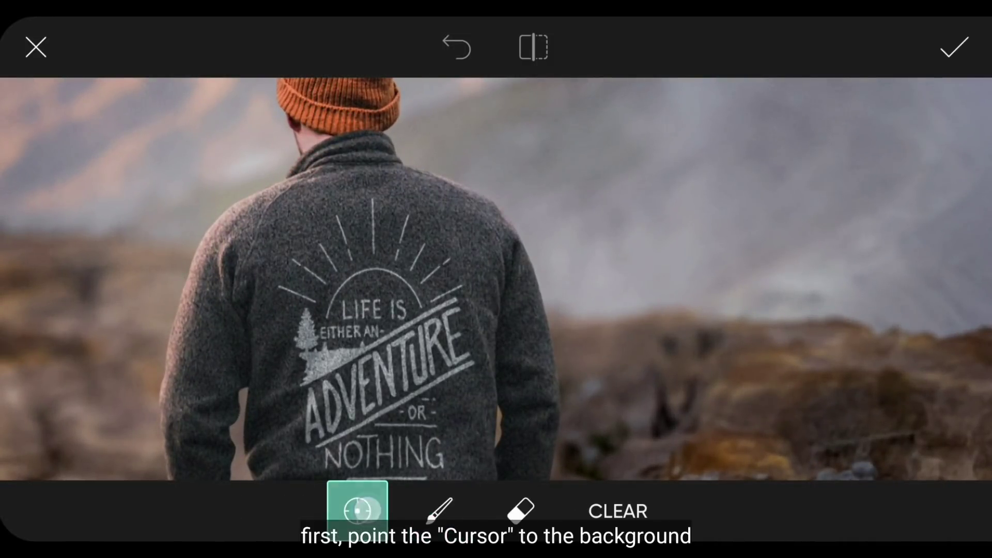
drag(695, 272, 650, 314)
click(438, 509)
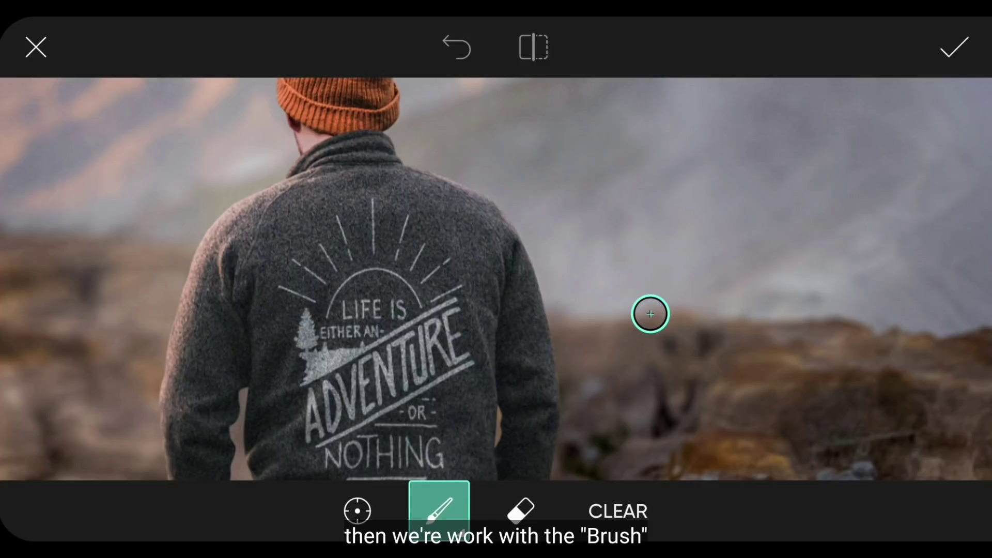
click(438, 510)
drag(443, 349, 592, 348)
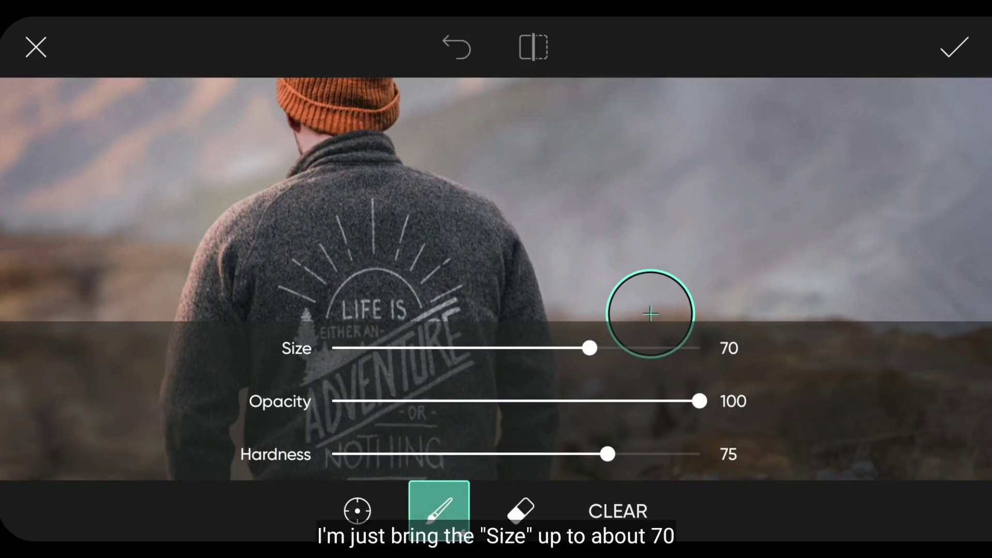
click(439, 511)
scroll(475, 382, up, 3)
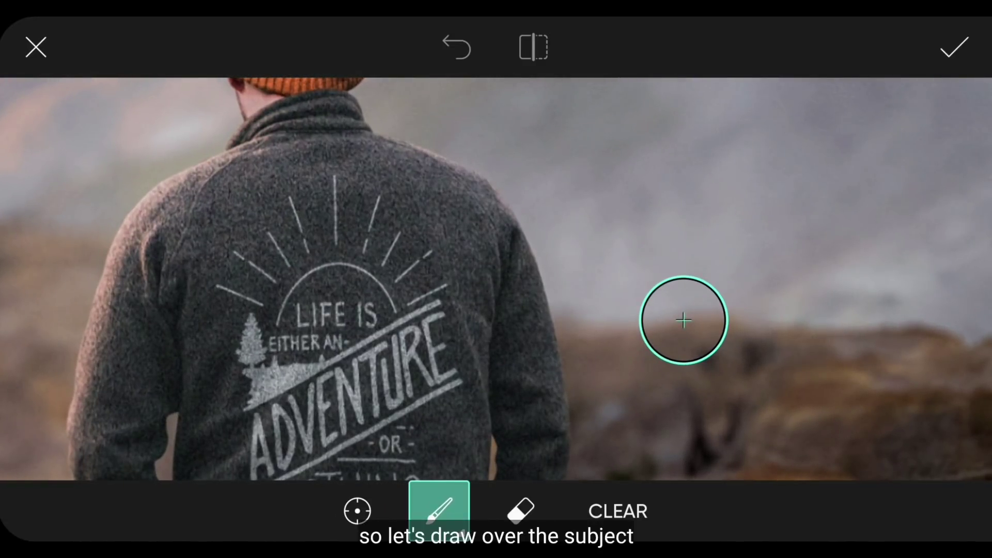
- Clone background over the hiker's shoulder and jacket, resampling near the hat
mouse_move(683, 321)
mouse_down()
mouse_move(458, 317)
mouse_move(508, 284)
mouse_move(510, 261)
mouse_move(485, 204)
mouse_up()
scroll(497, 280, up, 3)
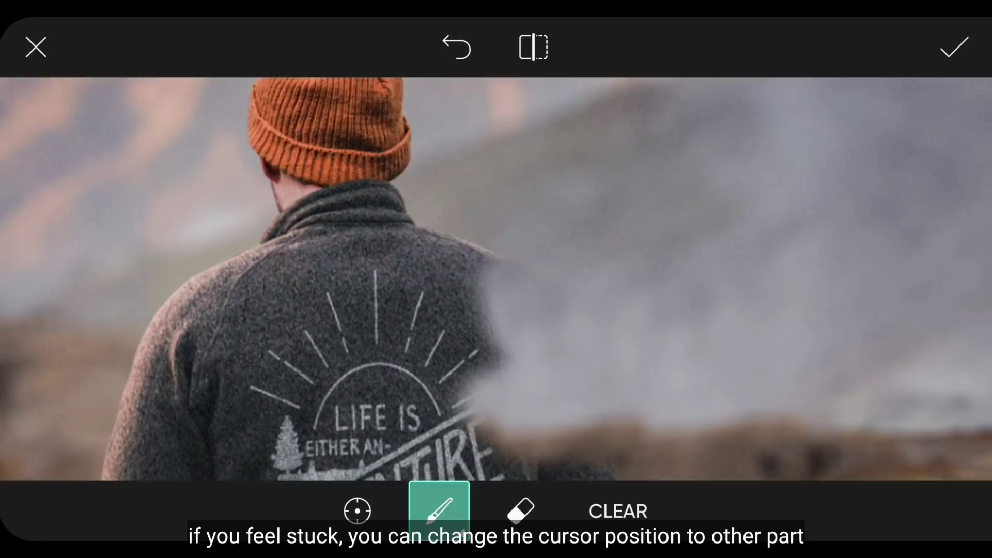
drag(488, 310, 426, 264)
click(357, 510)
drag(637, 199, 549, 177)
click(438, 510)
mouse_move(493, 245)
mouse_down()
mouse_move(425, 240)
mouse_move(385, 295)
mouse_move(438, 386)
mouse_up()
scroll(596, 326, up, 3)
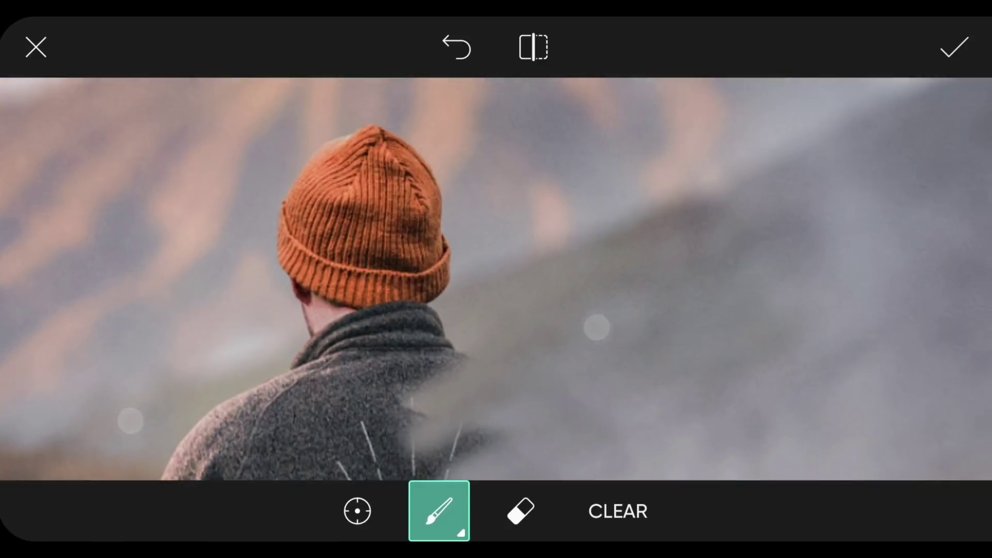
- Move the clone source beside the hat and cover more of the jacket
click(358, 509)
drag(532, 465, 560, 245)
click(439, 510)
scroll(524, 293, up, 3)
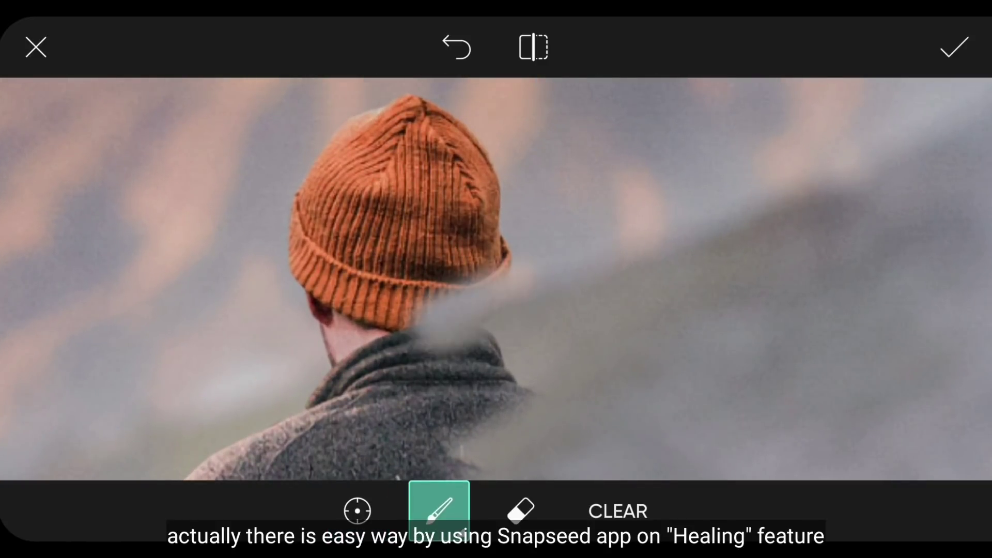
drag(465, 326, 547, 395)
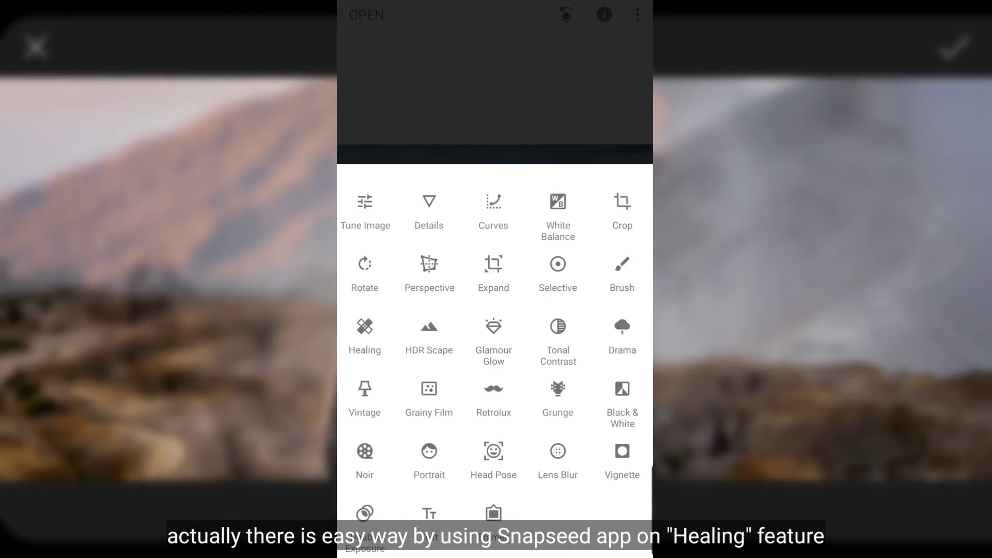
click(365, 496)
mouse_move(531, 410)
mouse_down()
mouse_move(495, 303)
mouse_move(442, 410)
mouse_up()
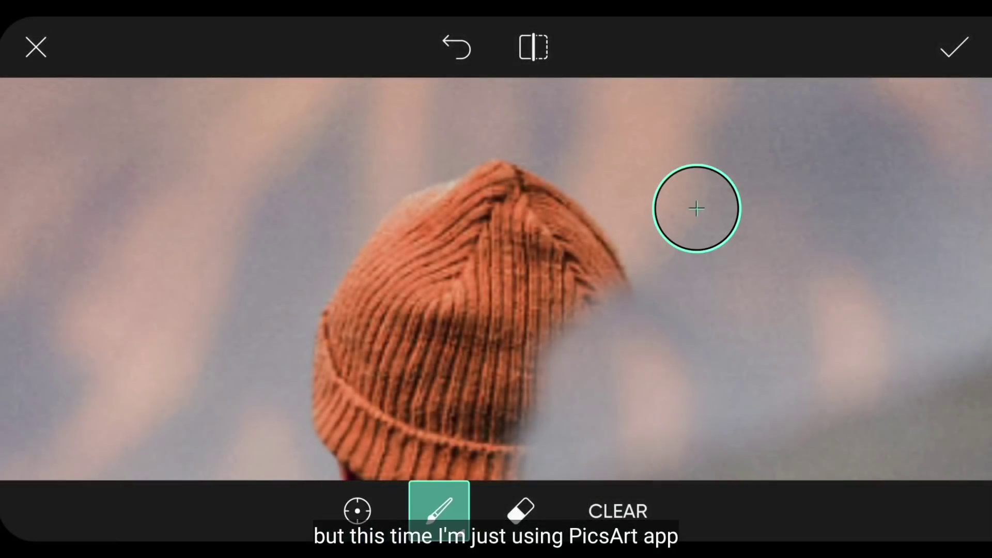
scroll(496, 311, down, 2)
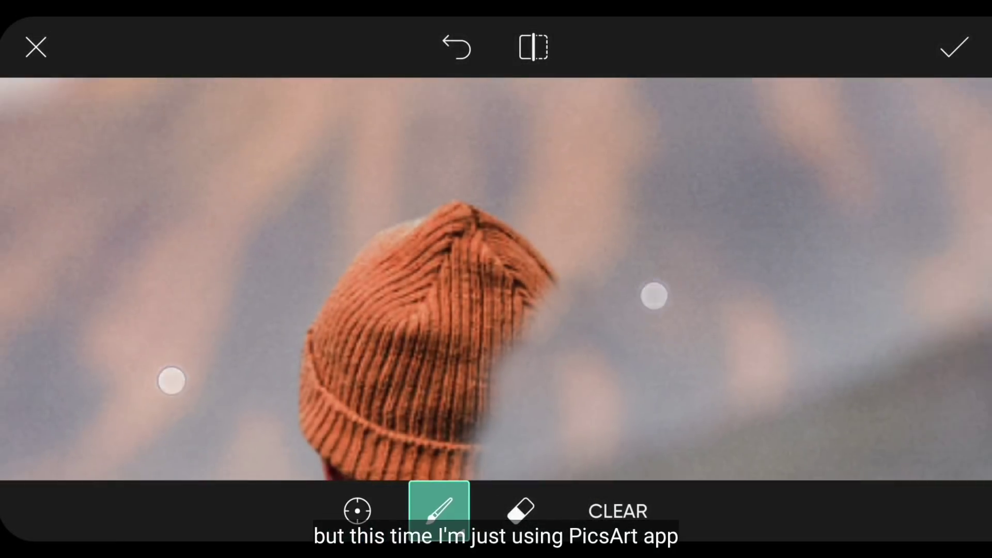
- Clone over the hat's right side from sources beside and above it, undoing a stroke
click(356, 509)
click(620, 251)
click(438, 510)
mouse_move(553, 252)
mouse_down()
mouse_move(507, 263)
mouse_move(481, 357)
mouse_up()
scroll(403, 310, up, 1)
click(356, 508)
click(606, 157)
click(439, 508)
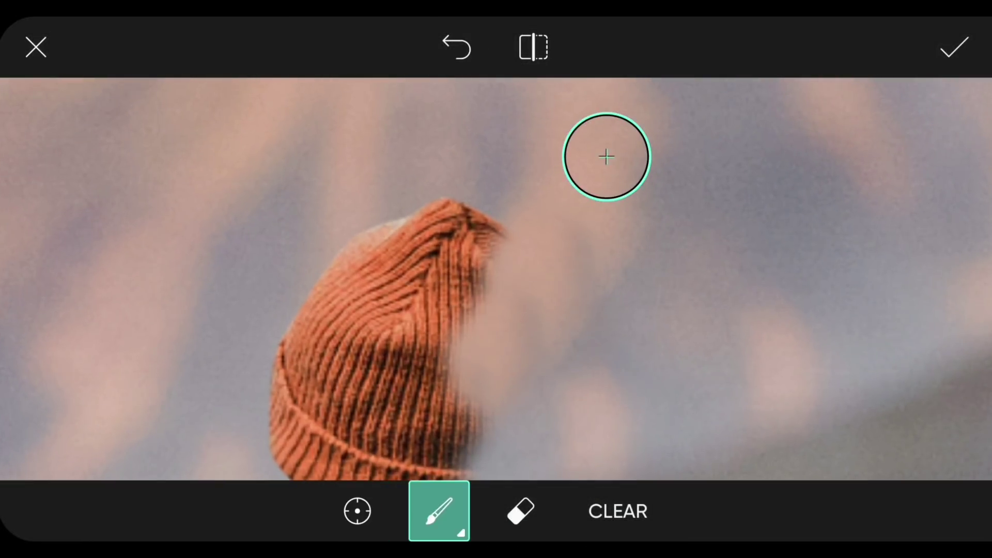
scroll(496, 279, down, 3)
scroll(496, 279, up, 2)
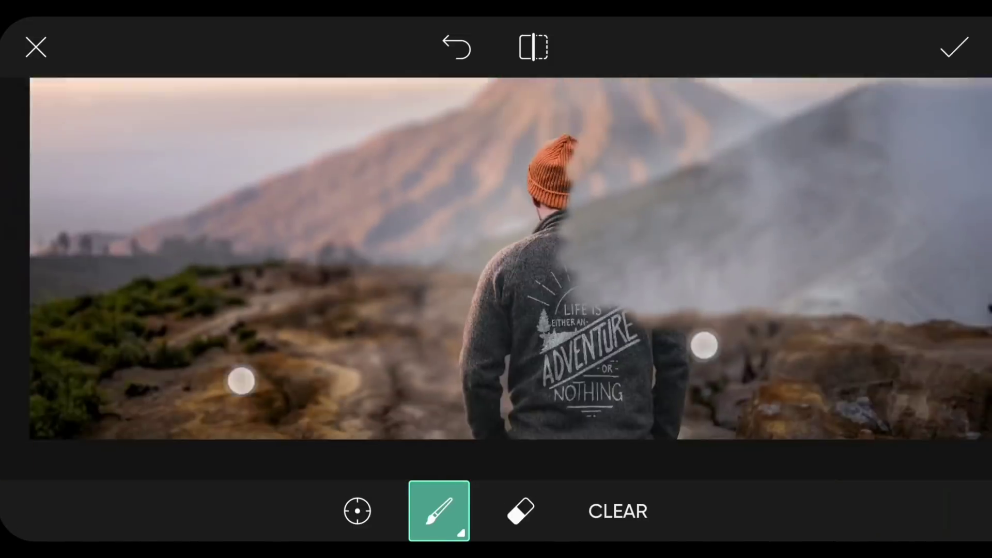
scroll(472, 363, up, 2)
click(357, 510)
click(439, 509)
scroll(439, 382, down, 2)
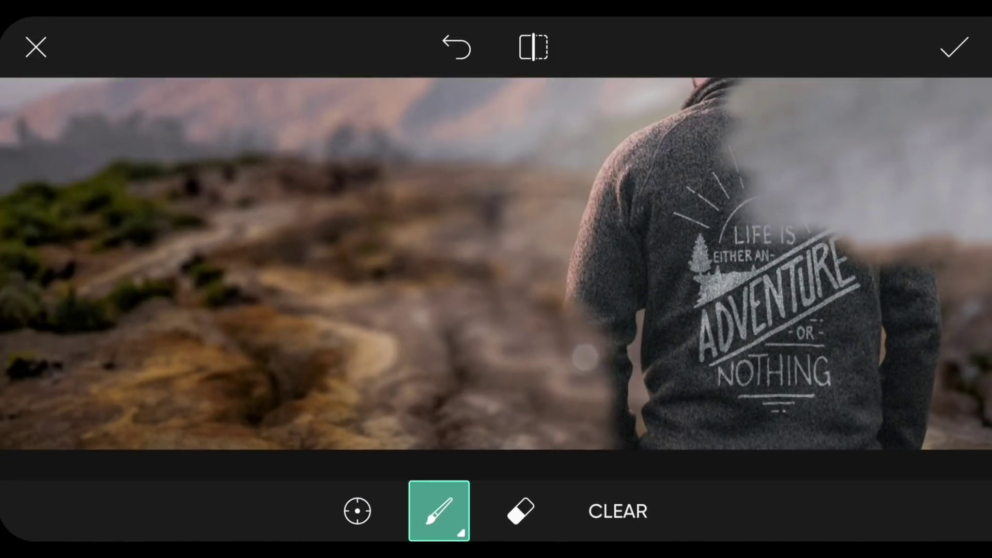
click(559, 321)
click(456, 47)
scroll(491, 322, up, 2)
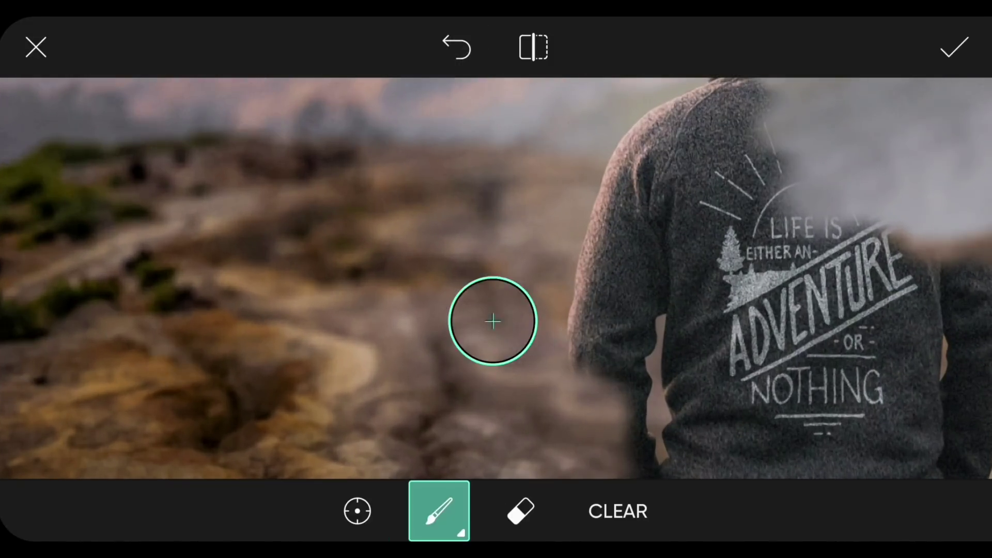
scroll(495, 309, up, 2)
scroll(650, 314, down, 1)
scroll(658, 250, up, 2)
- Paint rock texture over the hiker's legs, lower shirt lettering and jacket
click(356, 509)
scroll(558, 240, up, 2)
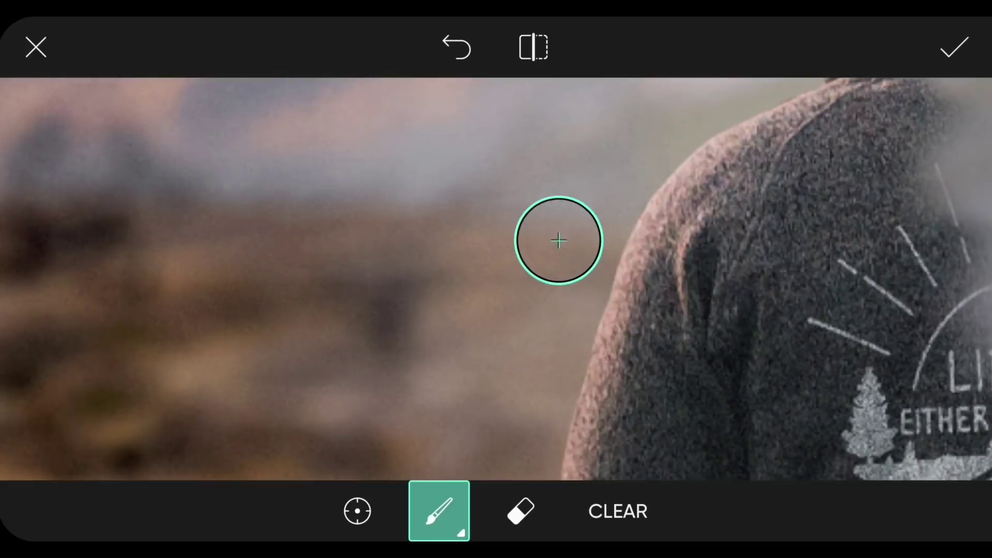
scroll(544, 387, down, 3)
scroll(544, 475, down, 2)
scroll(496, 341, down, 2)
click(356, 510)
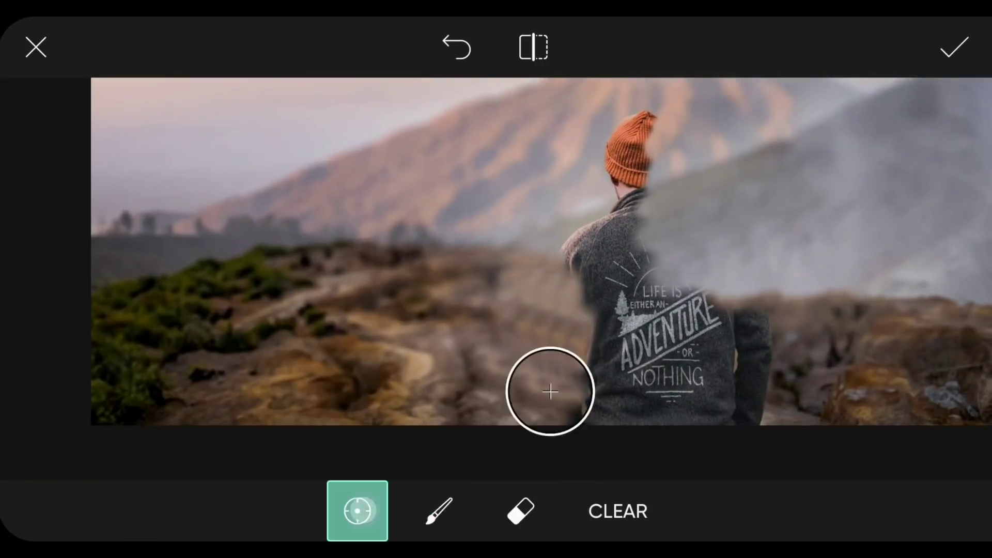
click(438, 510)
scroll(418, 400, up, 3)
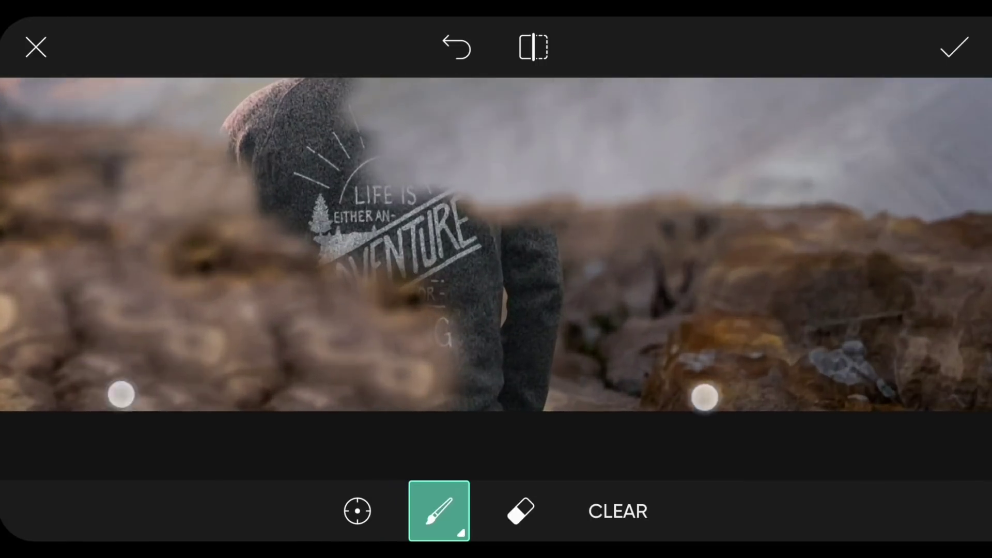
click(357, 509)
click(438, 509)
drag(465, 364, 512, 442)
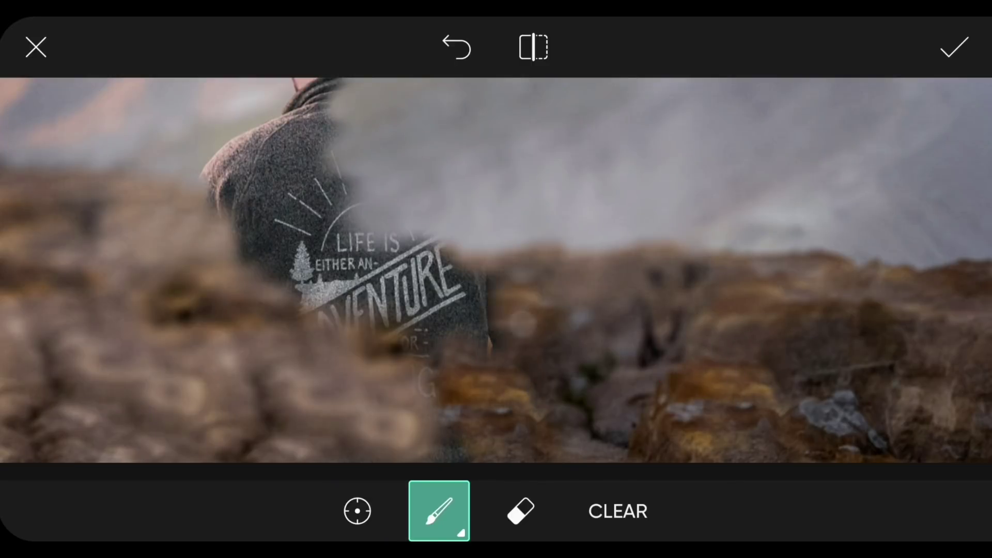
drag(472, 326, 399, 361)
drag(449, 303, 309, 281)
scroll(496, 271, down, 3)
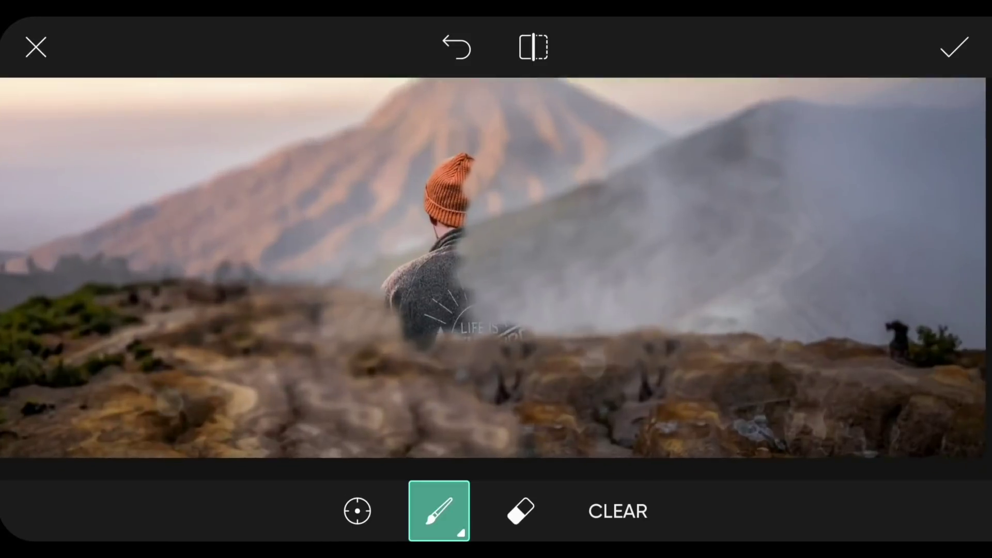
scroll(419, 330, up, 5)
- Sample above the hat and paint out the orange hat, undoing a bad stroke
click(356, 509)
click(438, 509)
click(356, 509)
click(520, 171)
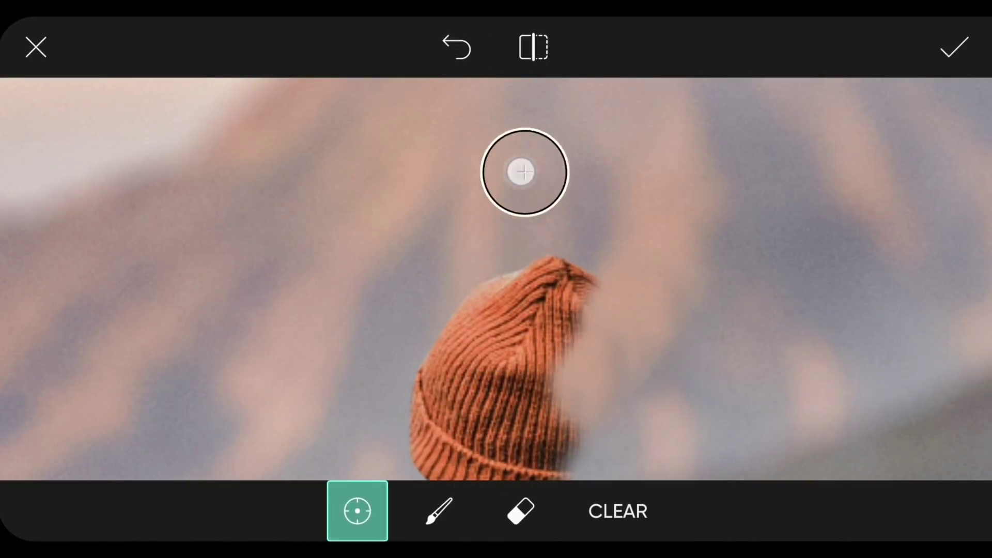
click(438, 509)
mouse_move(558, 263)
mouse_down()
mouse_move(496, 310)
mouse_move(605, 326)
mouse_move(573, 434)
mouse_up()
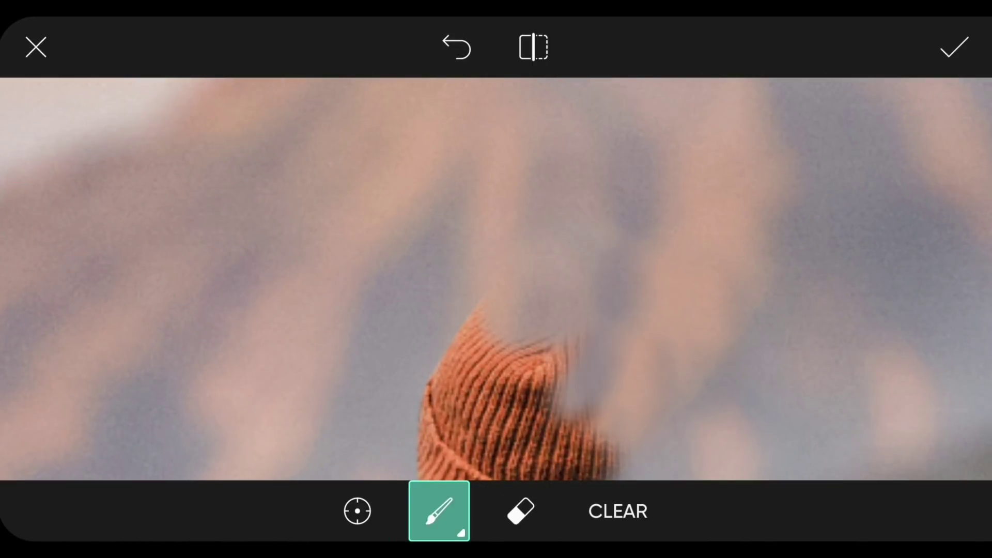
click(519, 509)
scroll(605, 237, down, 3)
scroll(496, 279, up, 3)
click(438, 510)
click(460, 65)
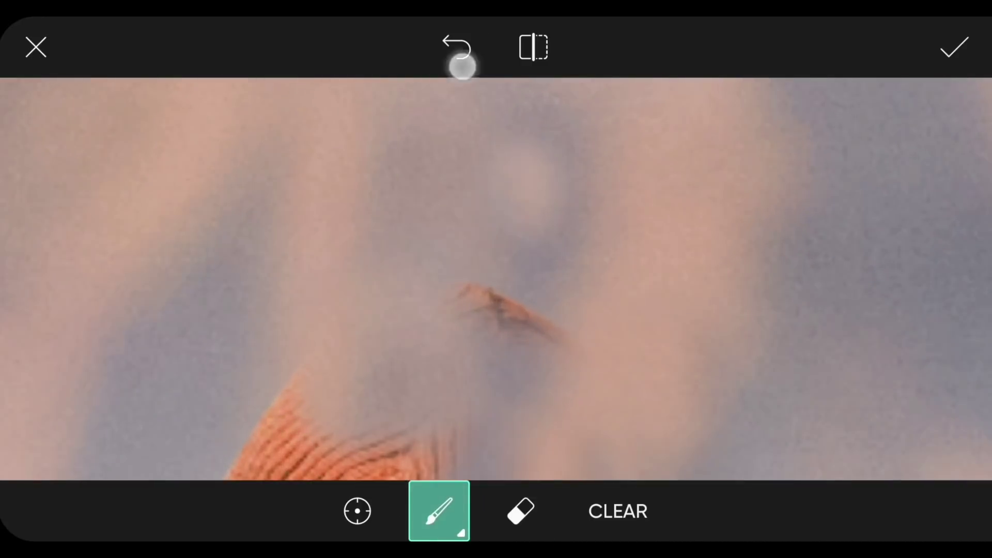
scroll(495, 279, up, 2)
scroll(483, 304, down, 3)
drag(466, 333, 458, 292)
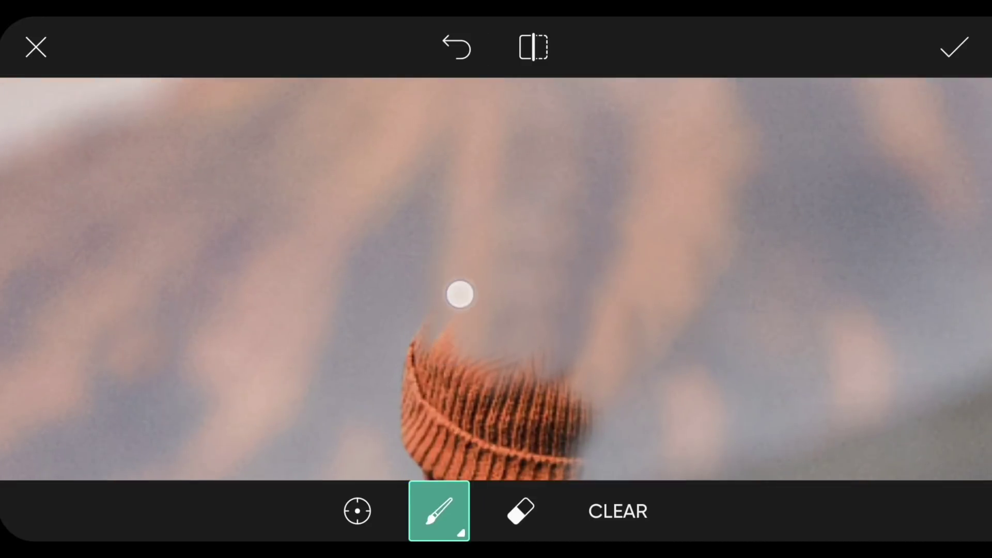
drag(434, 342, 465, 402)
scroll(496, 279, up, 3)
scroll(496, 279, down, 3)
scroll(385, 379, up, 3)
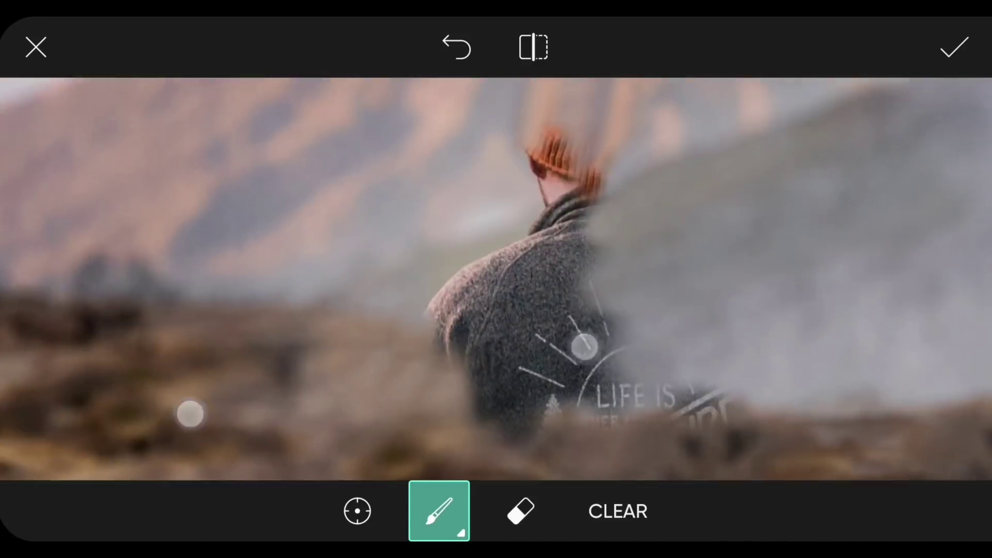
- Cover the remaining jacket and shirt lettering with cloned mountain background
mouse_move(542, 285)
mouse_down()
mouse_move(458, 316)
mouse_move(542, 348)
mouse_up()
scroll(427, 370, down, 3)
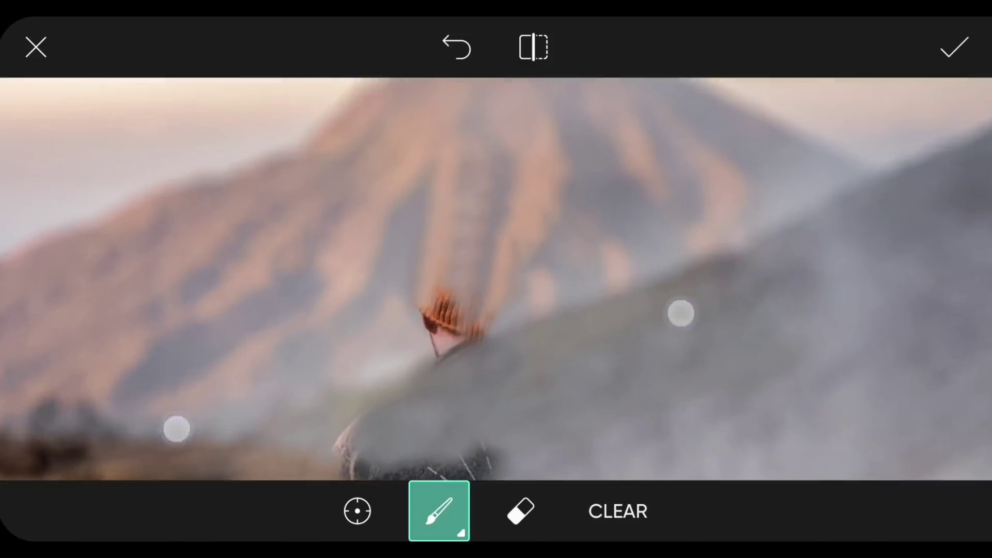
scroll(497, 280, up, 3)
click(410, 308)
scroll(496, 279, down, 3)
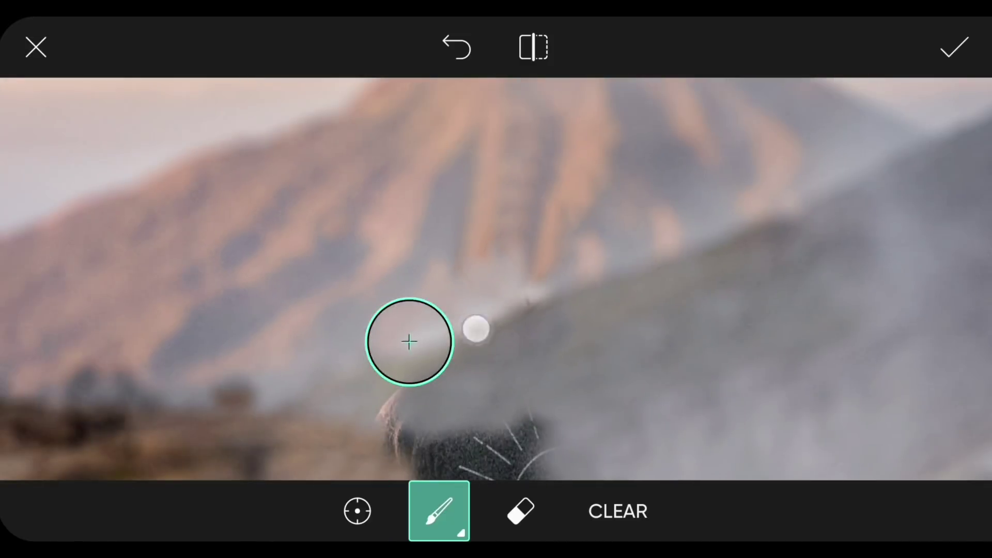
click(456, 48)
scroll(496, 279, up, 3)
click(439, 511)
scroll(496, 280, down, 3)
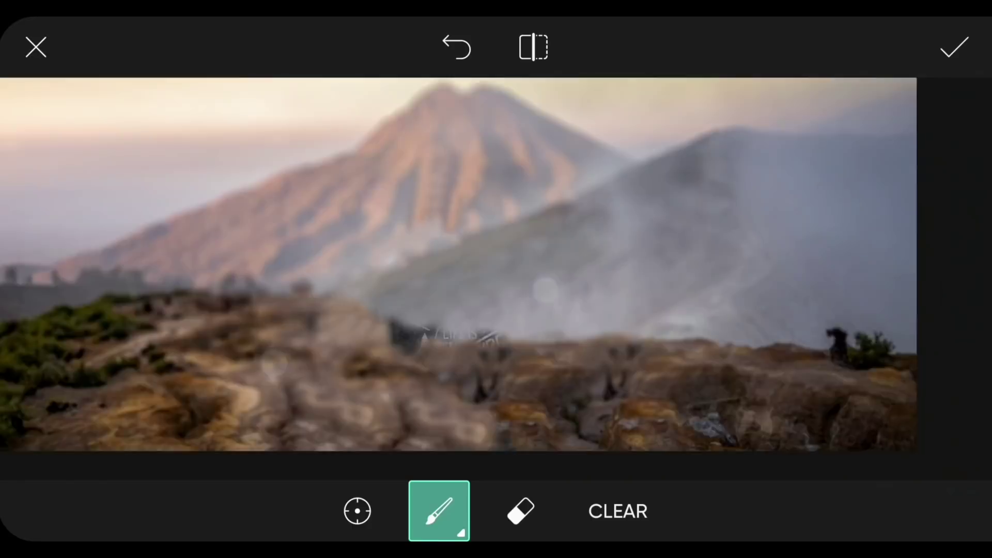
scroll(496, 280, up, 3)
click(358, 511)
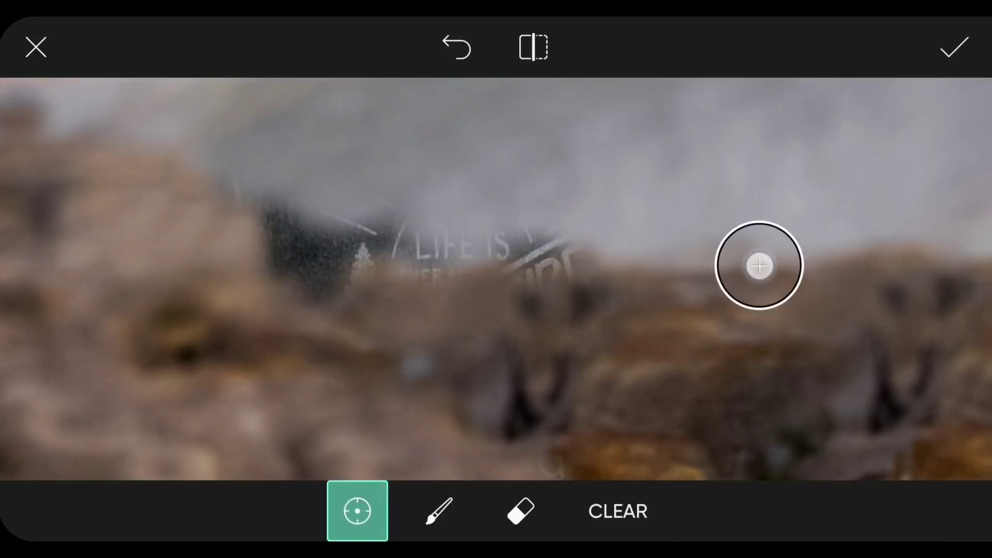
click(439, 511)
drag(530, 248, 371, 232)
click(357, 511)
scroll(496, 278, down, 3)
click(438, 510)
click(457, 47)
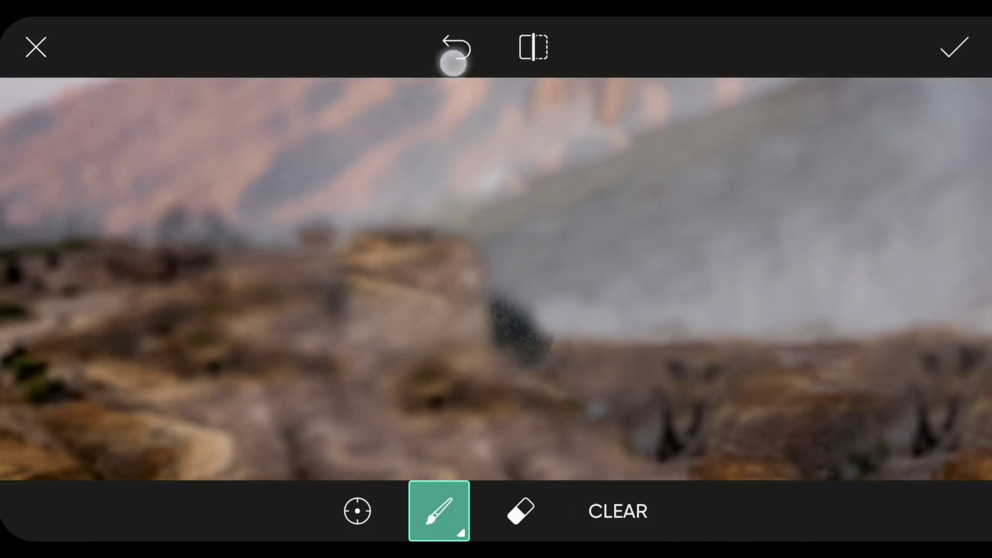
click(357, 511)
click(438, 511)
scroll(500, 348, down, 3)
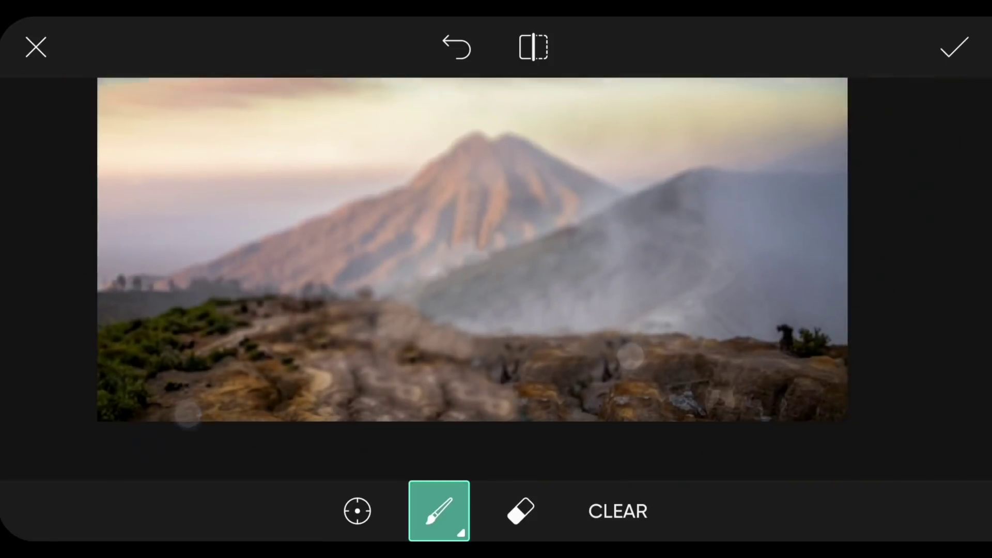
- Erase excess cloned paint, compare against the original, and apply the hiker-free mountain background
click(520, 511)
scroll(396, 320, up, 5)
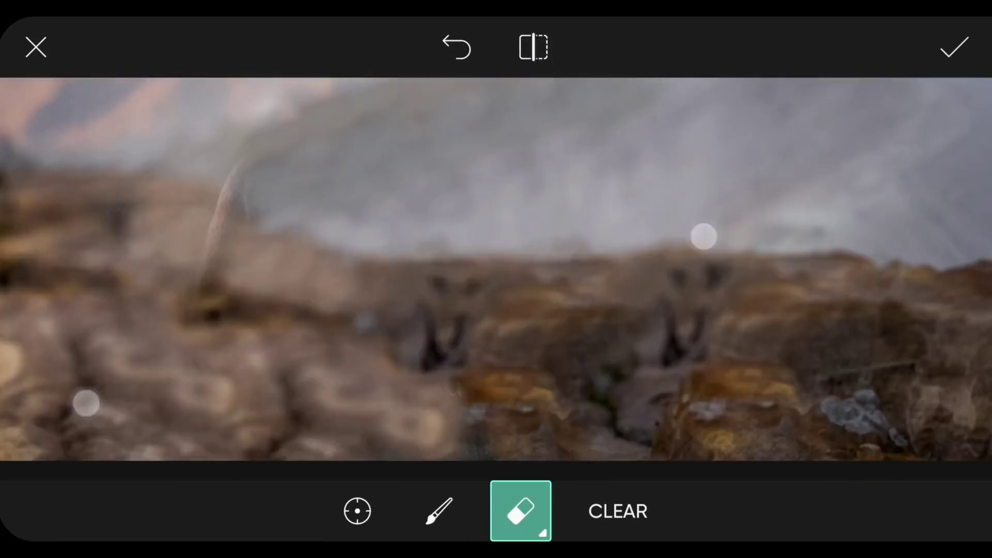
scroll(497, 309, down, 5)
click(533, 48)
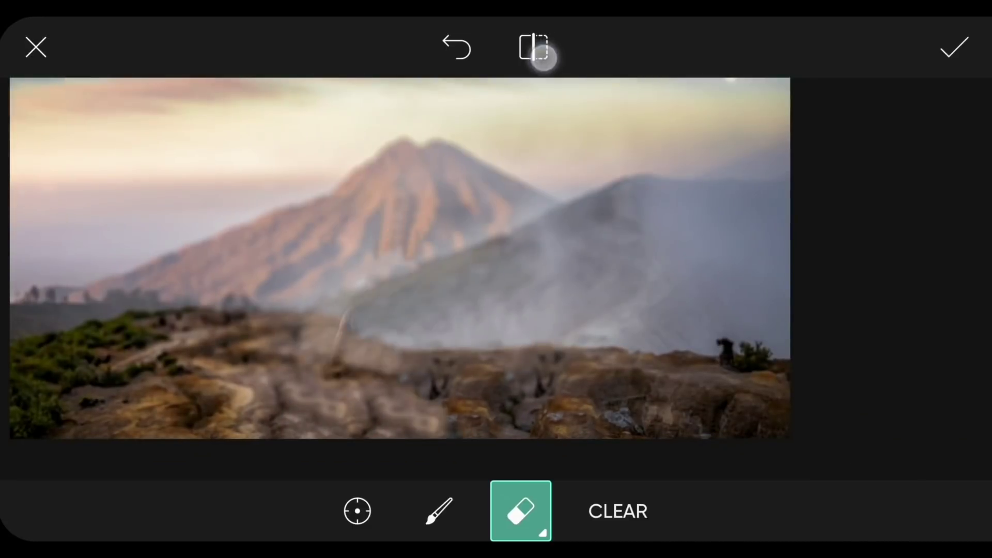
scroll(379, 293, up, 5)
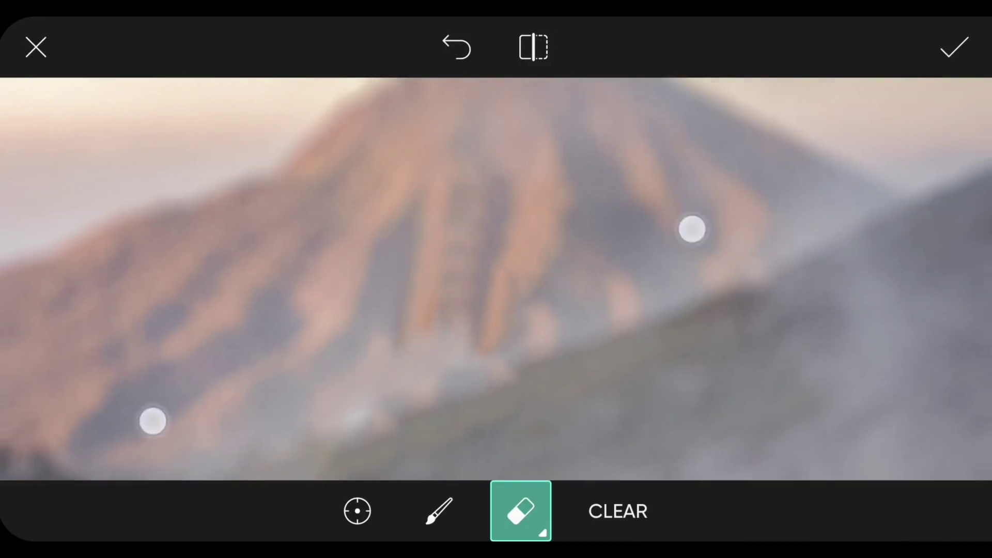
scroll(420, 324, up, 2)
click(533, 48)
scroll(426, 279, up, 3)
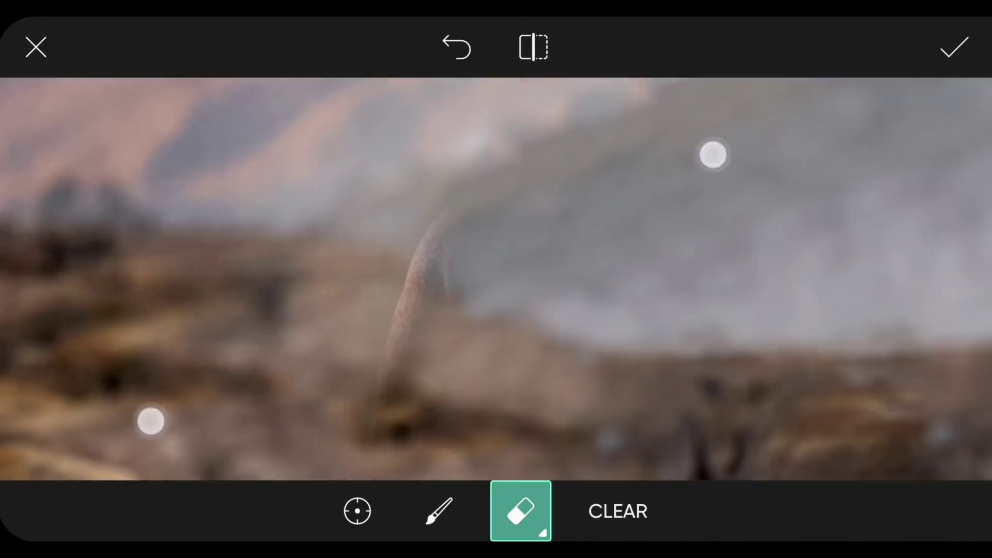
scroll(411, 279, up, 2)
click(438, 510)
scroll(496, 279, down, 5)
click(519, 60)
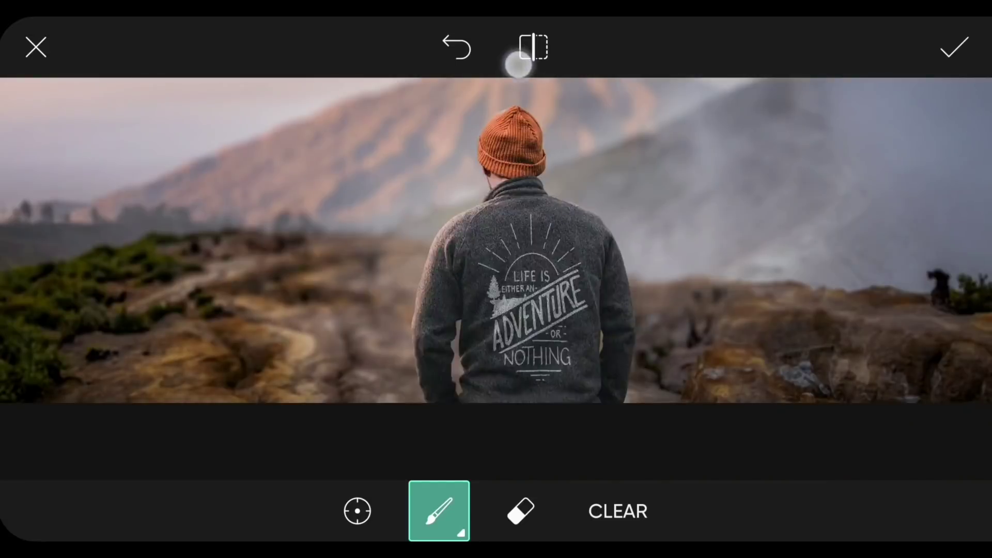
scroll(465, 348, down, 2)
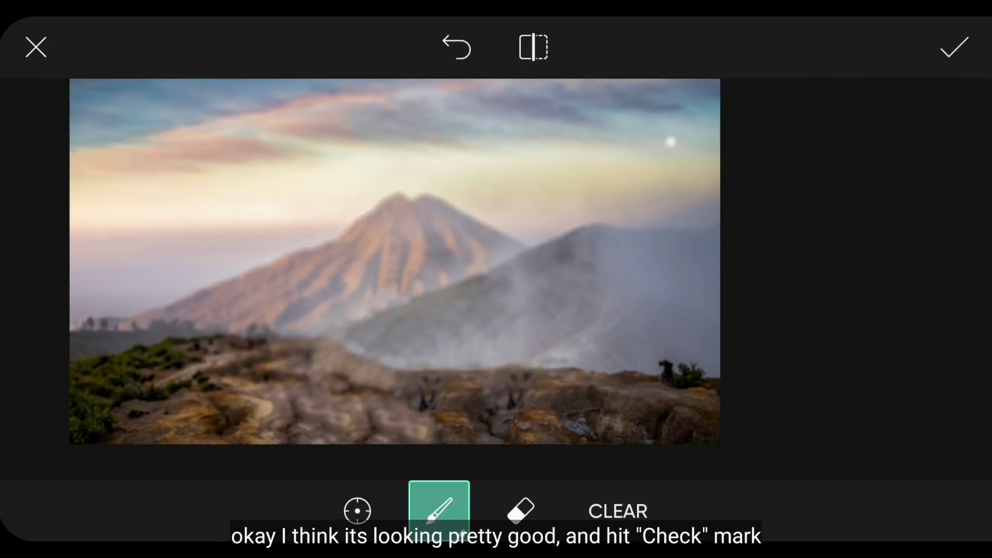
click(954, 47)
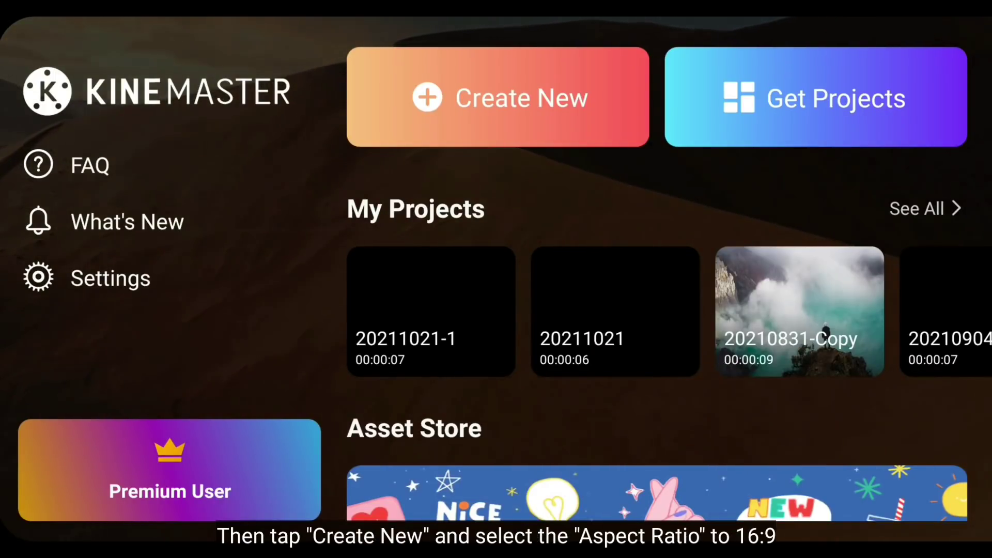
- Start a new project with a black background clip lengthened to about 7 seconds
click(530, 115)
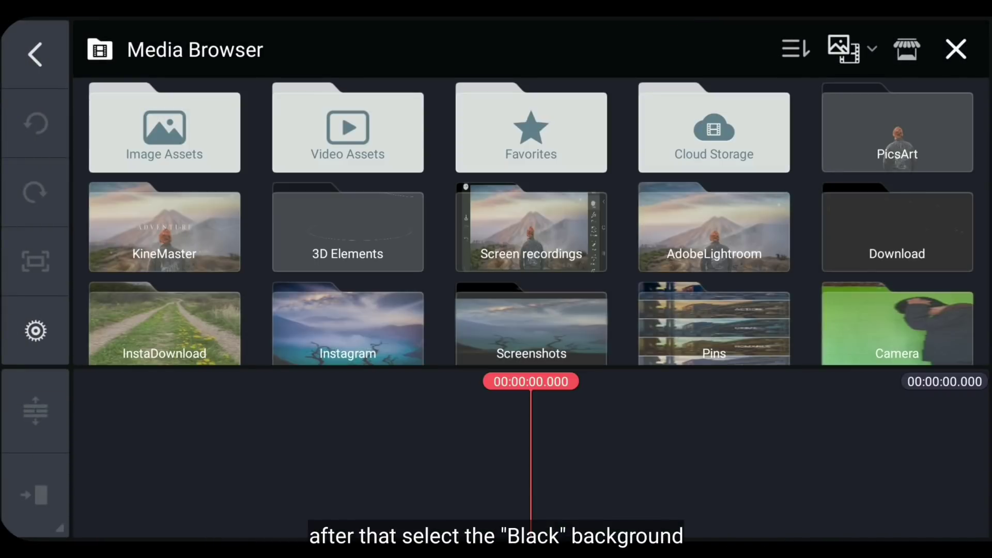
click(145, 144)
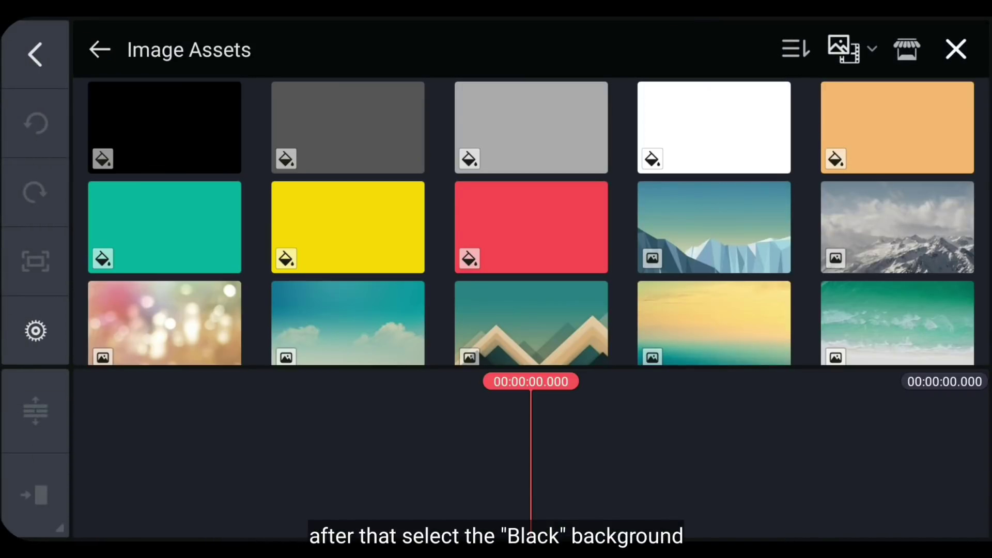
click(164, 126)
click(501, 440)
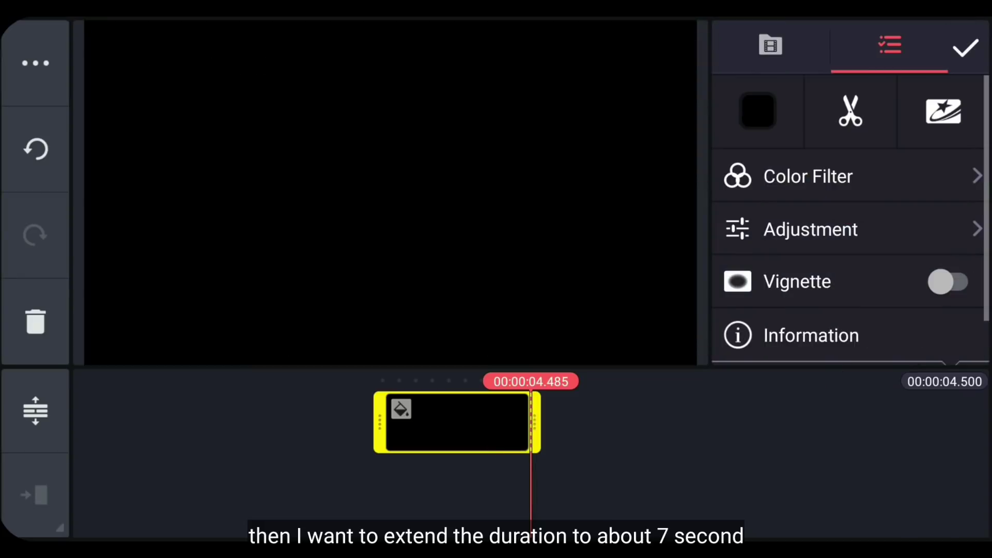
drag(535, 423, 623, 465)
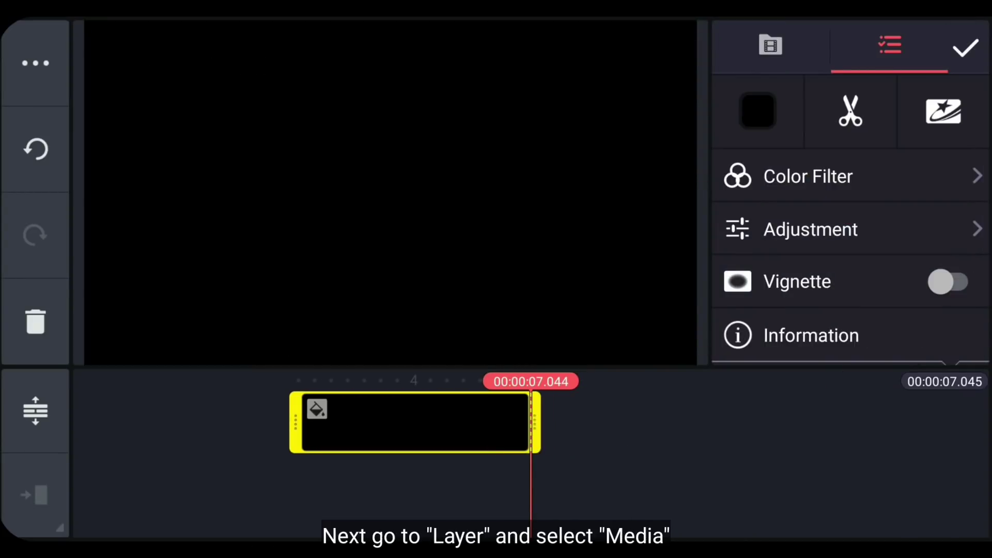
click(632, 461)
- Add the PicsArt mountain photo as a frame-filling layer spanning the full project
drag(465, 463, 703, 460)
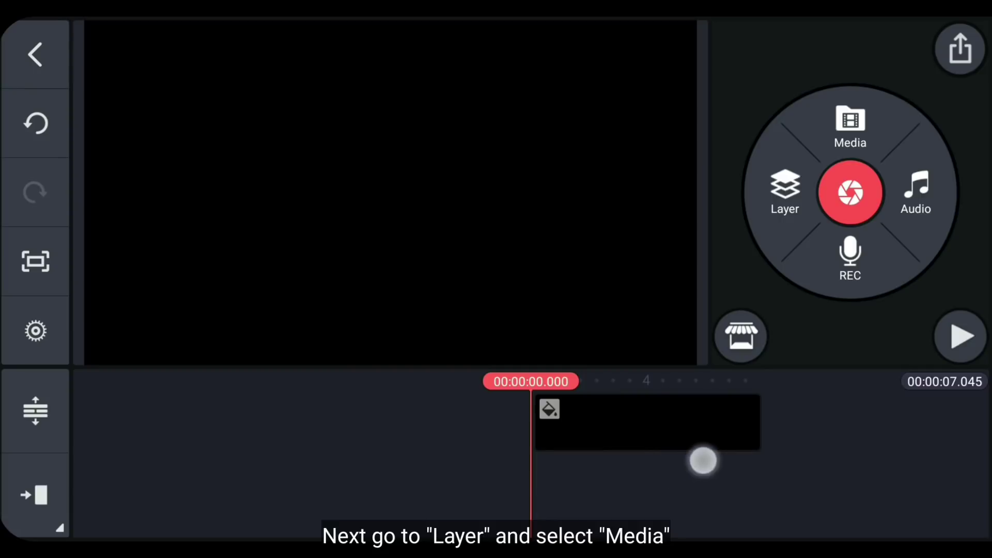
click(784, 198)
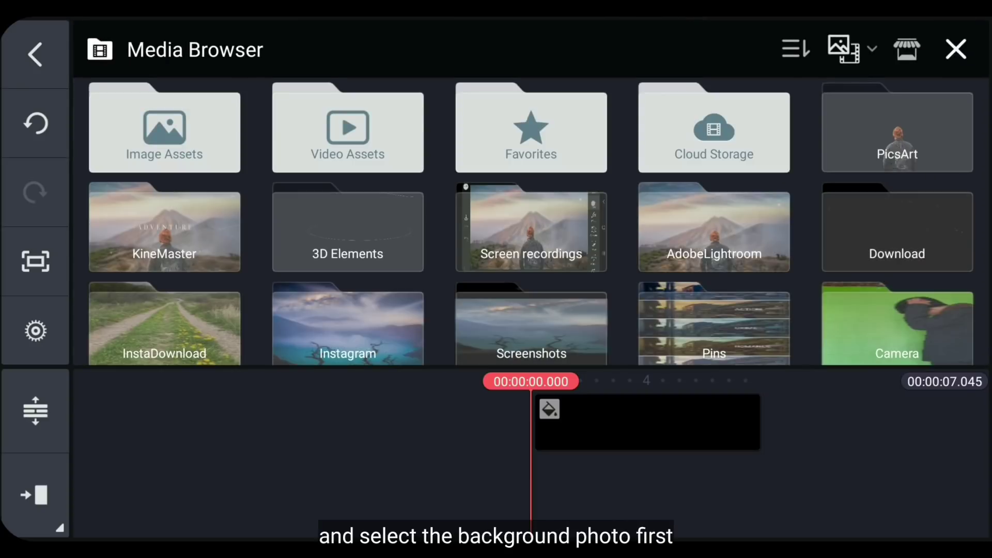
click(842, 135)
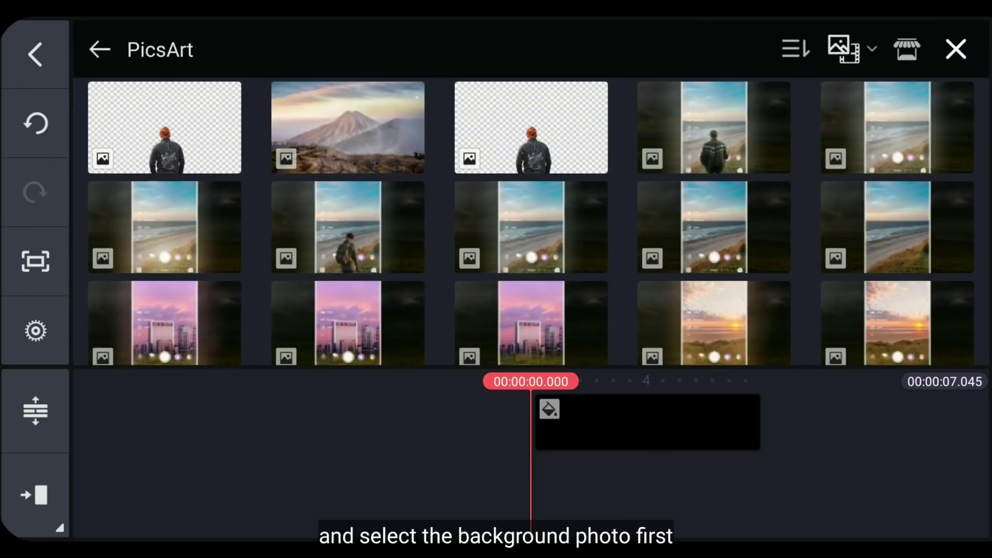
click(347, 127)
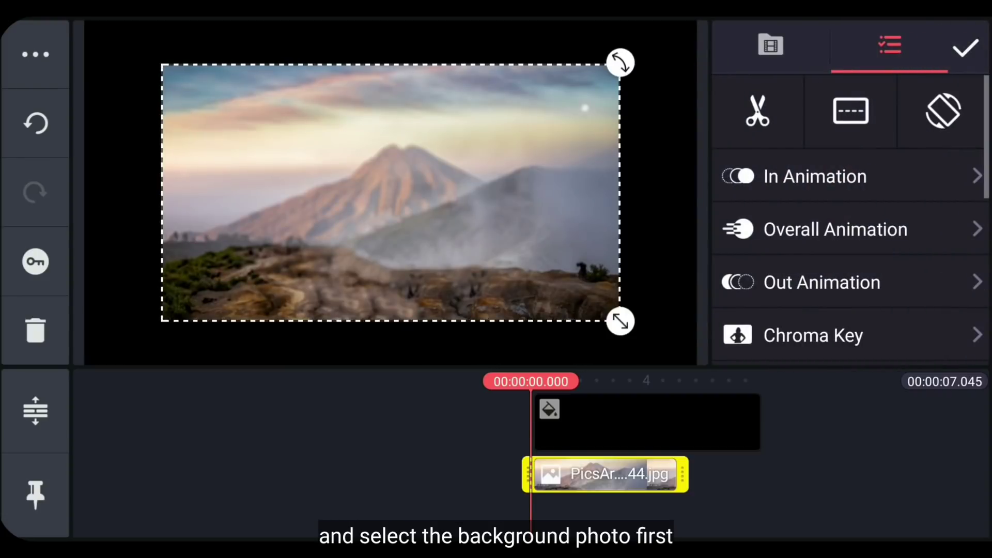
drag(619, 321, 715, 362)
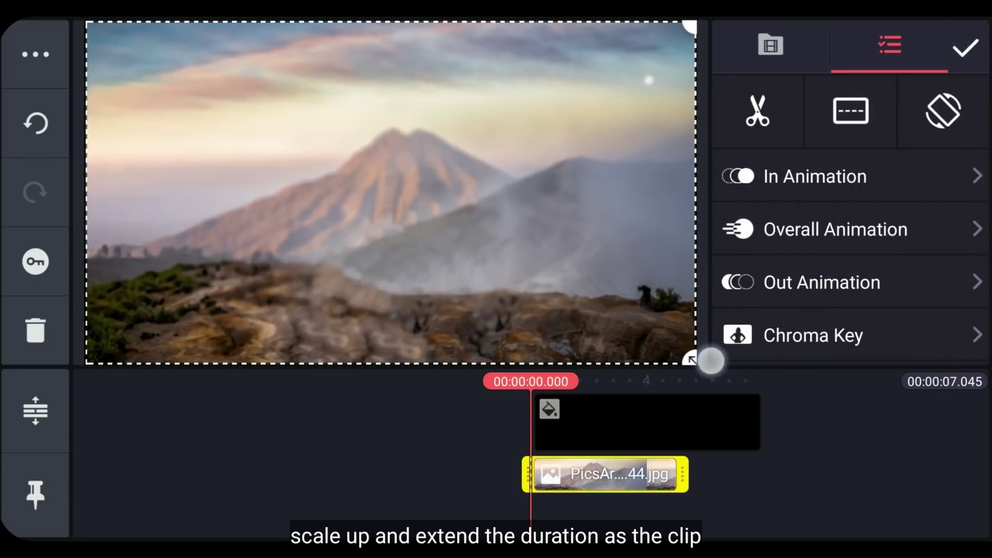
drag(688, 480, 768, 500)
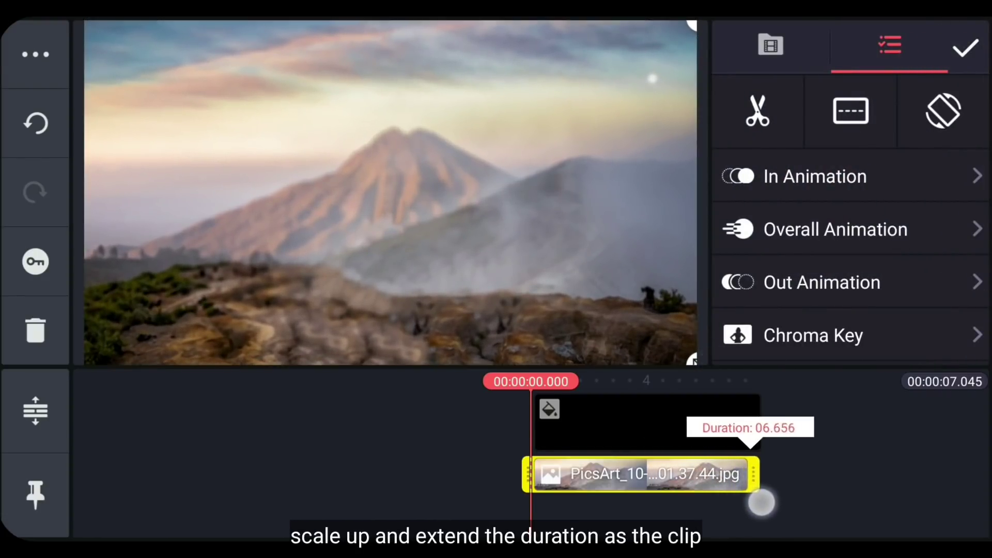
click(661, 446)
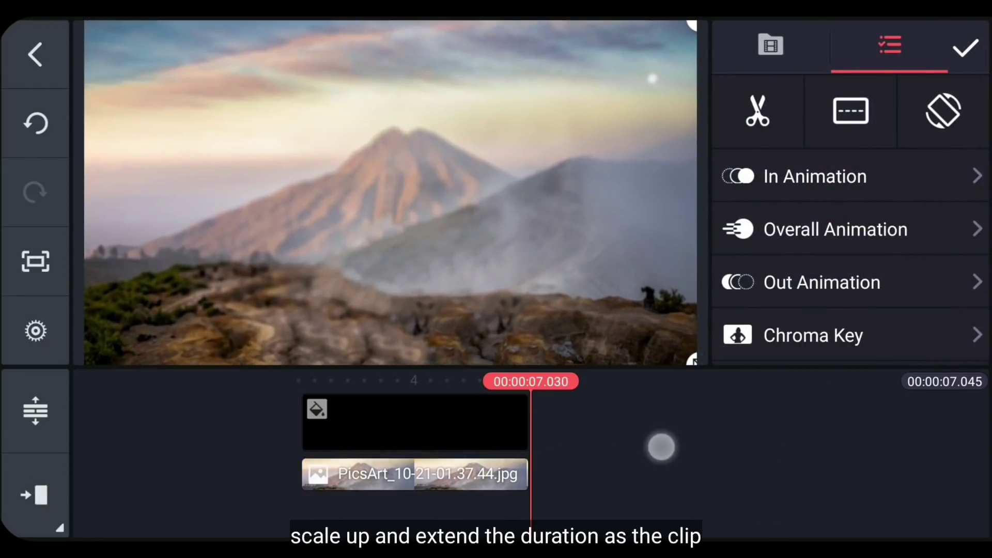
- Add the cut-out hiker PNG, enlarged to fill the frame and extended to full length
drag(554, 461, 762, 471)
click(785, 193)
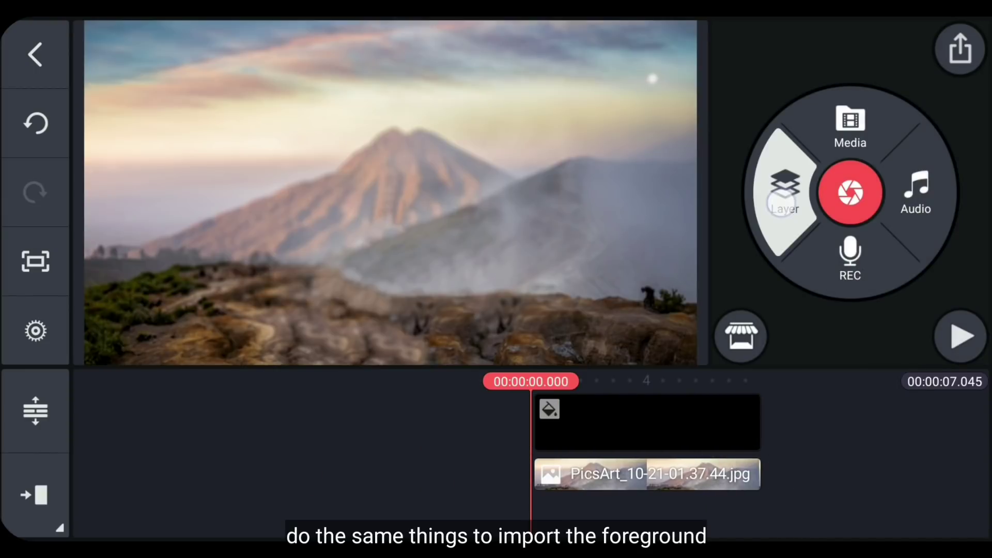
click(750, 89)
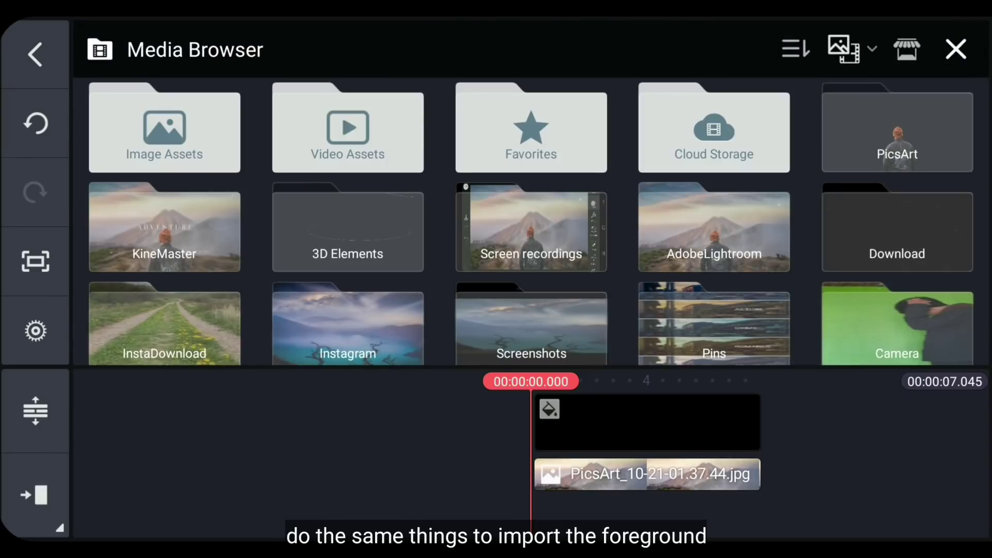
click(876, 128)
click(138, 139)
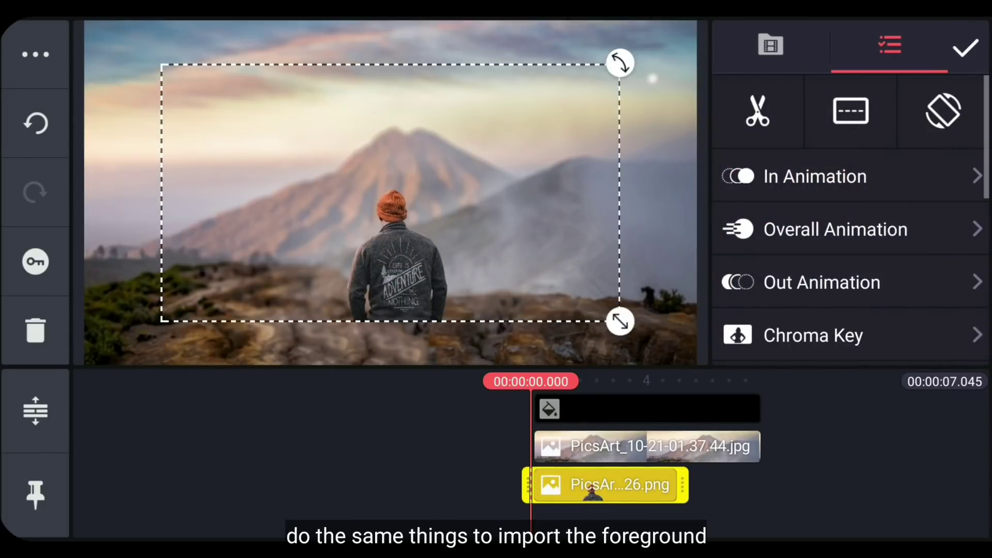
drag(619, 322, 708, 357)
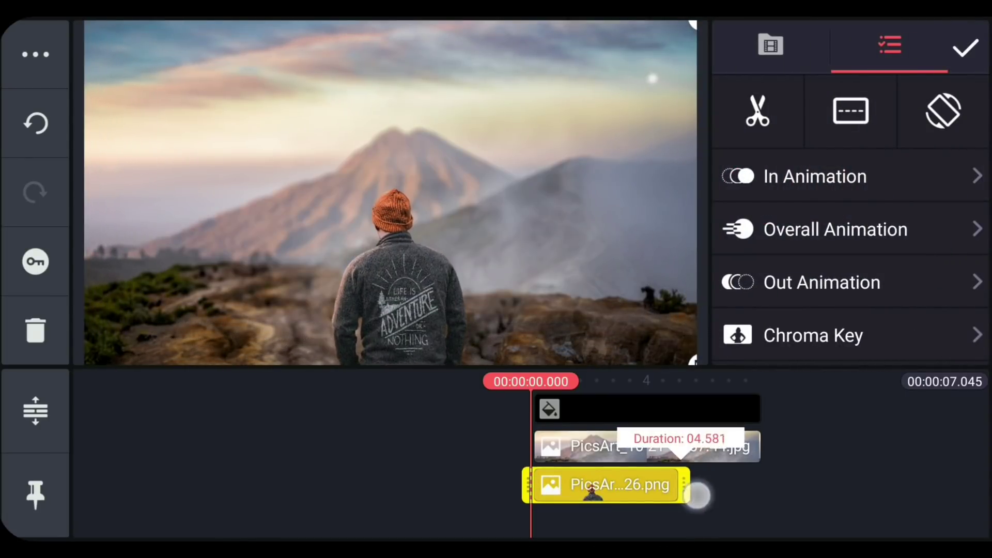
drag(698, 497, 768, 516)
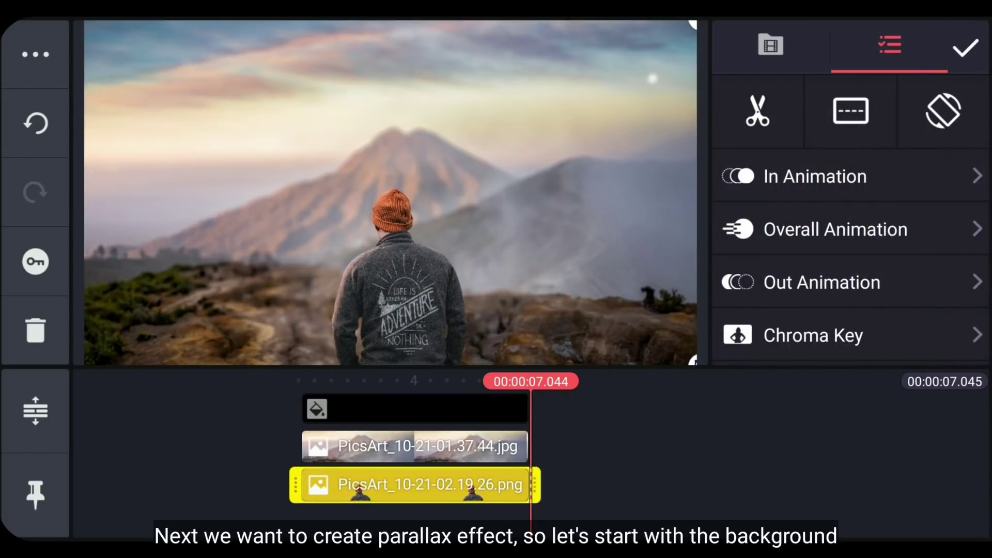
- Keyframe the mountain layer to scale up slightly at the clip end, then preview it
click(636, 449)
drag(514, 458, 668, 459)
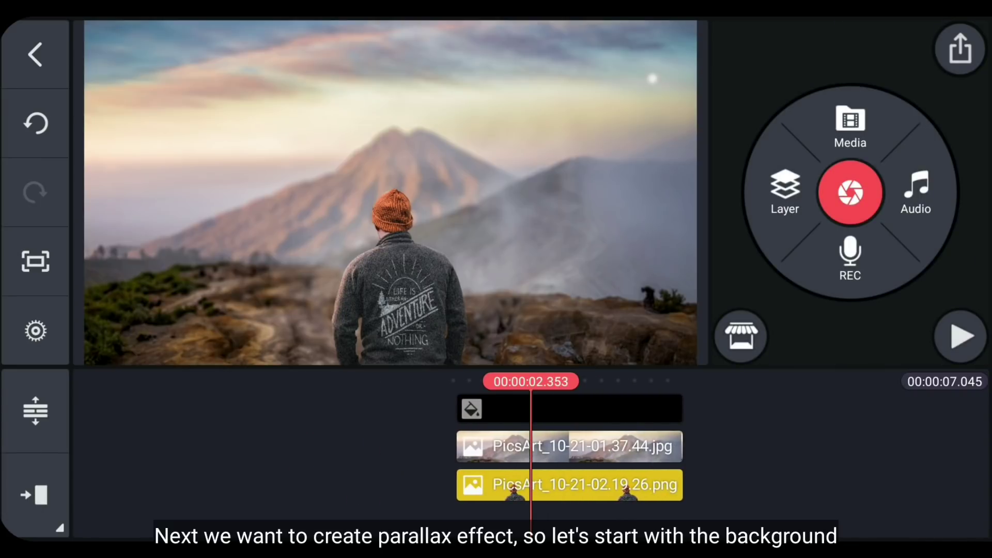
click(597, 453)
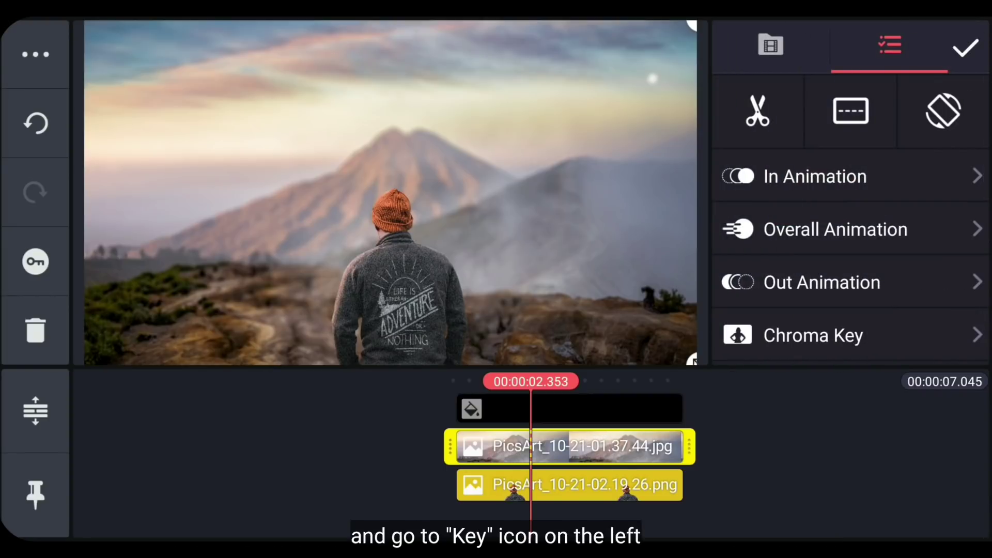
click(43, 269)
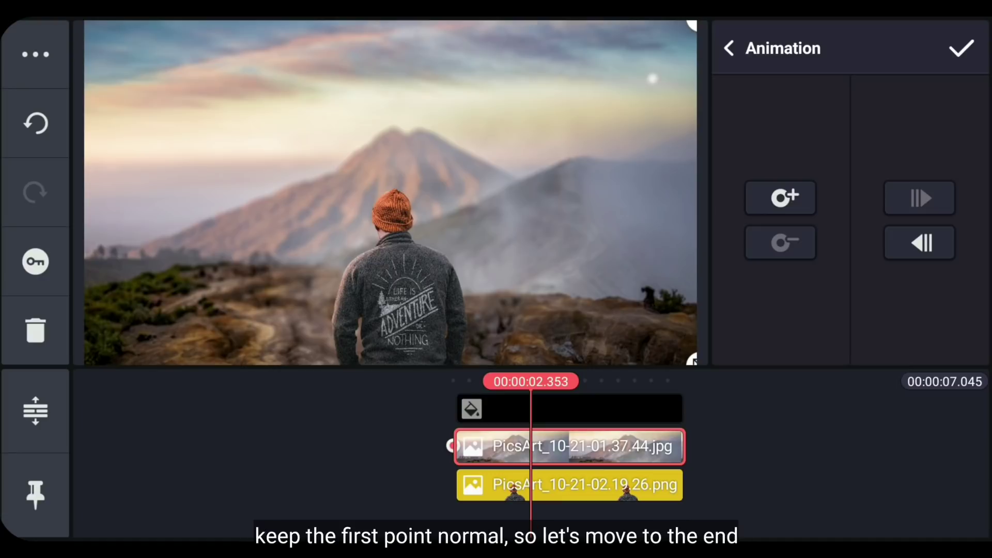
drag(542, 465, 621, 465)
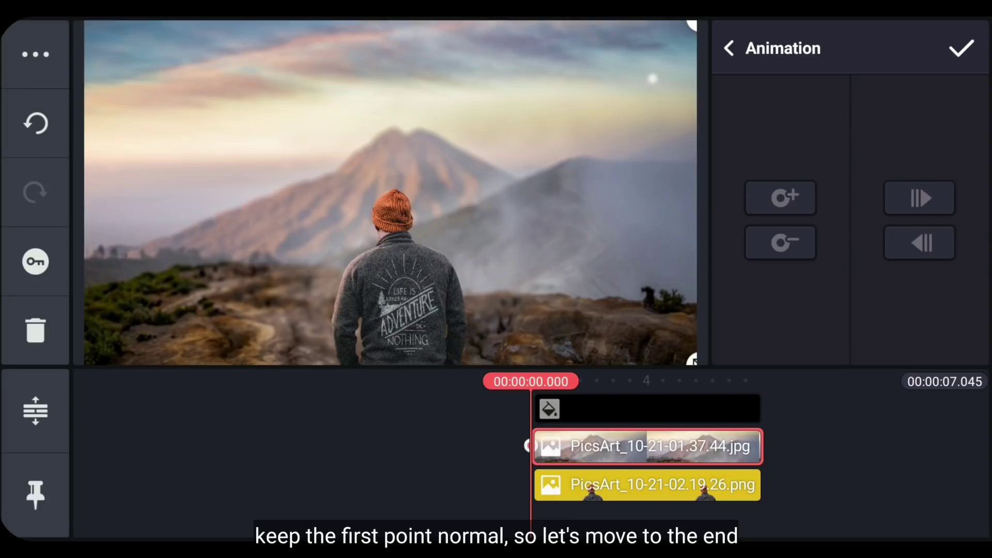
drag(871, 471, 605, 461)
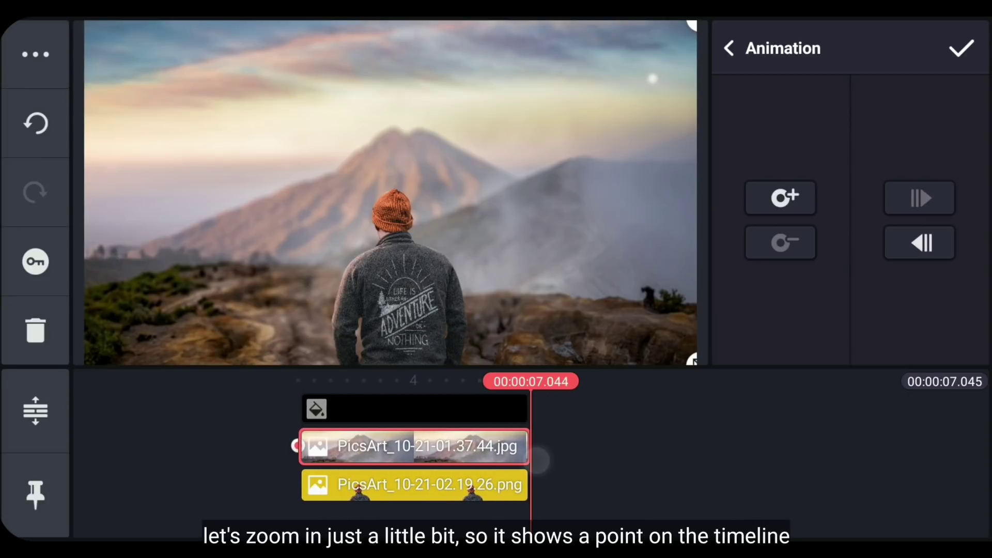
drag(692, 360, 721, 368)
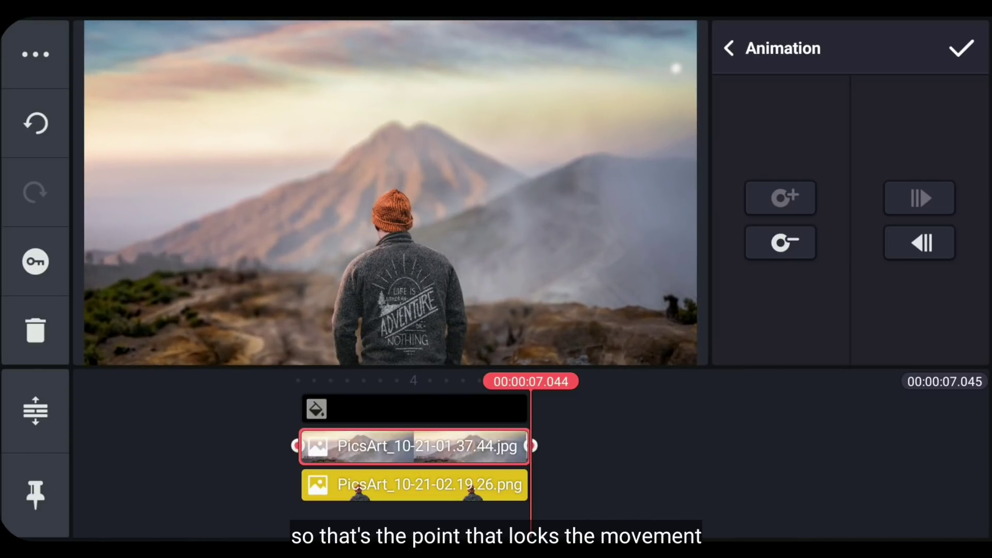
drag(589, 464, 848, 459)
click(961, 48)
click(960, 334)
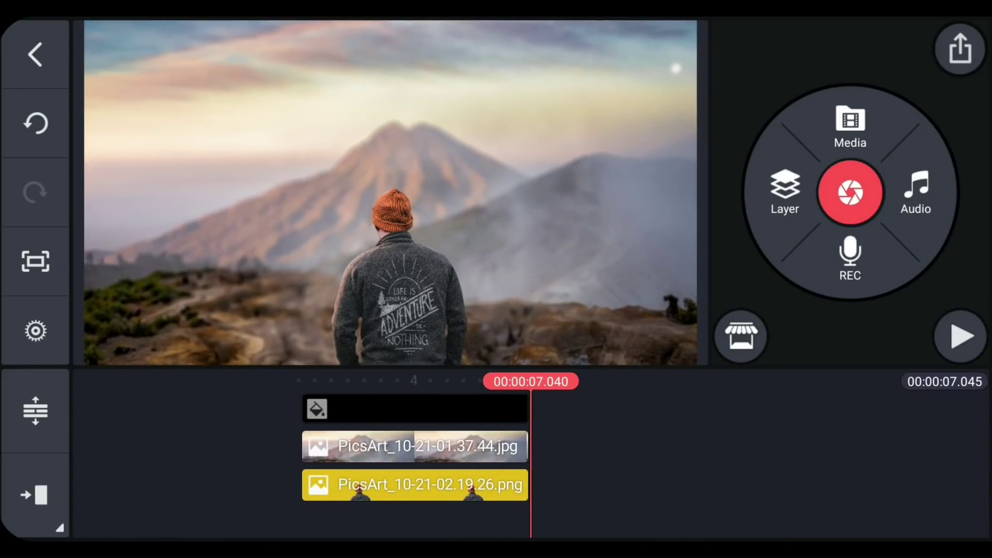
- Keyframe the hiker to grow larger and sit lower at the end, then preview the parallax
drag(598, 473, 690, 472)
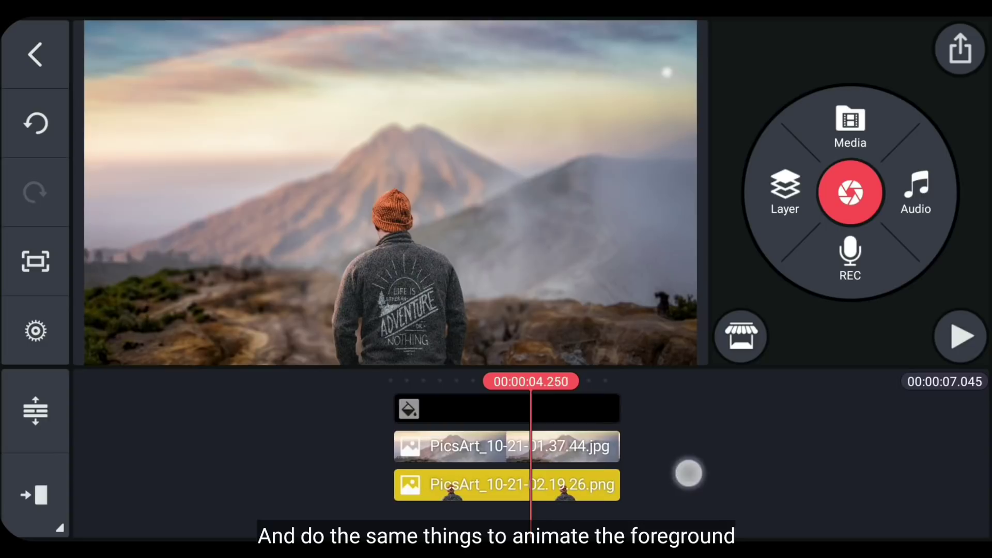
click(35, 261)
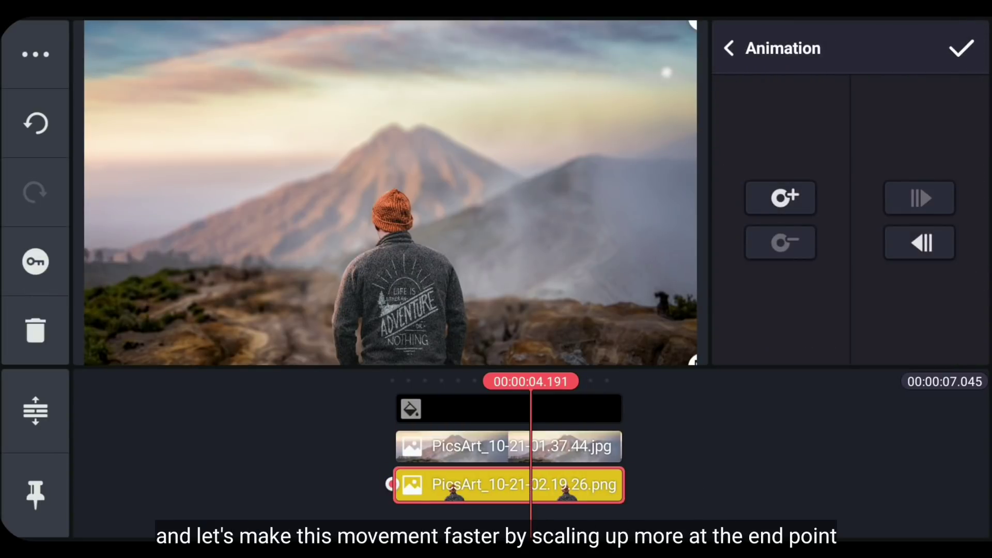
drag(751, 485, 646, 477)
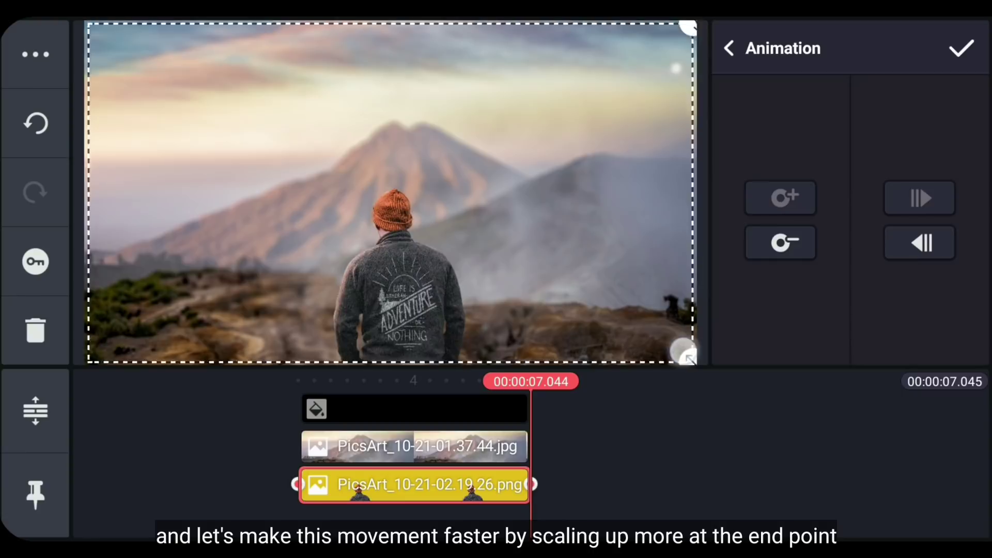
drag(692, 360, 841, 422)
drag(621, 282, 625, 306)
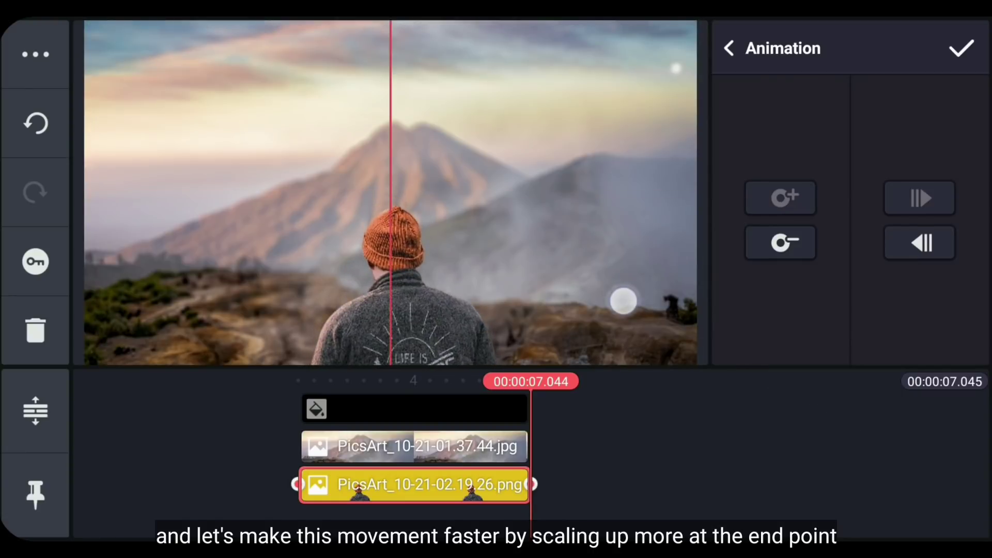
click(960, 48)
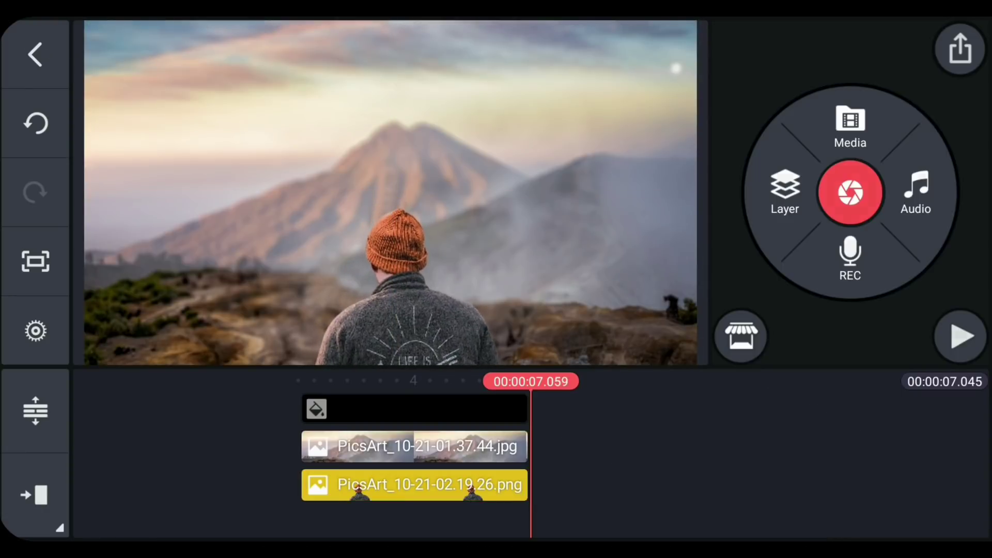
drag(589, 454, 799, 454)
click(959, 335)
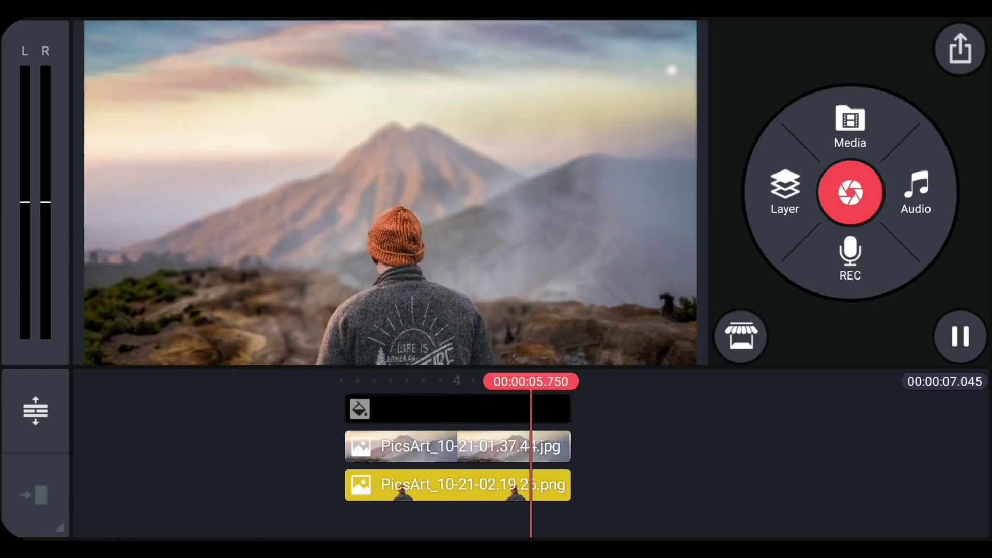
- Add Shapes 2.png from the 3D Elements folder as a new layer
drag(463, 473, 731, 512)
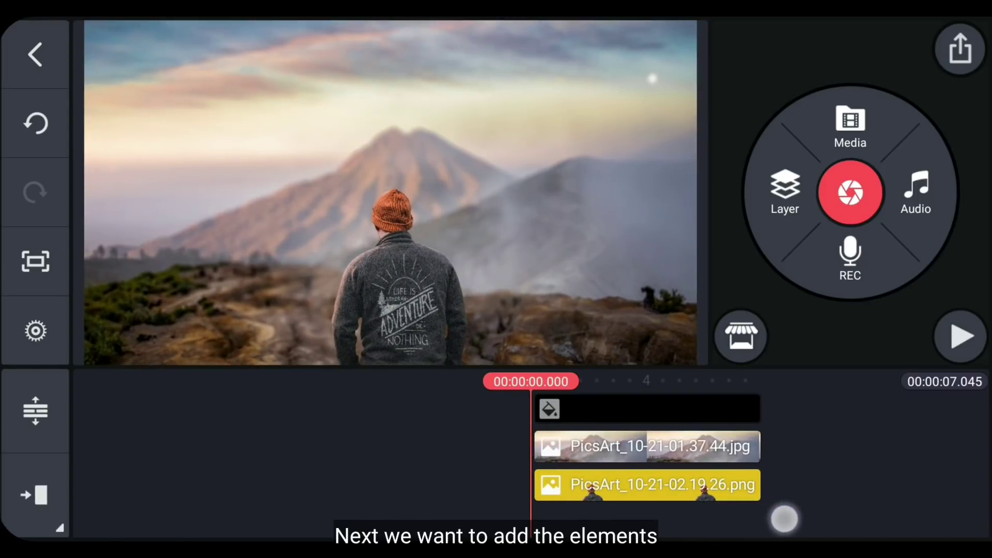
click(782, 186)
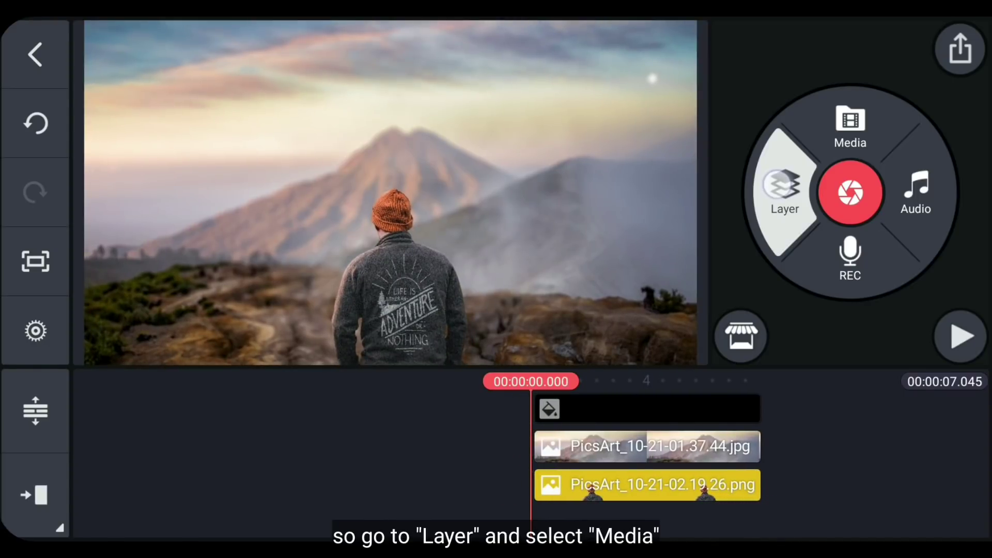
click(735, 98)
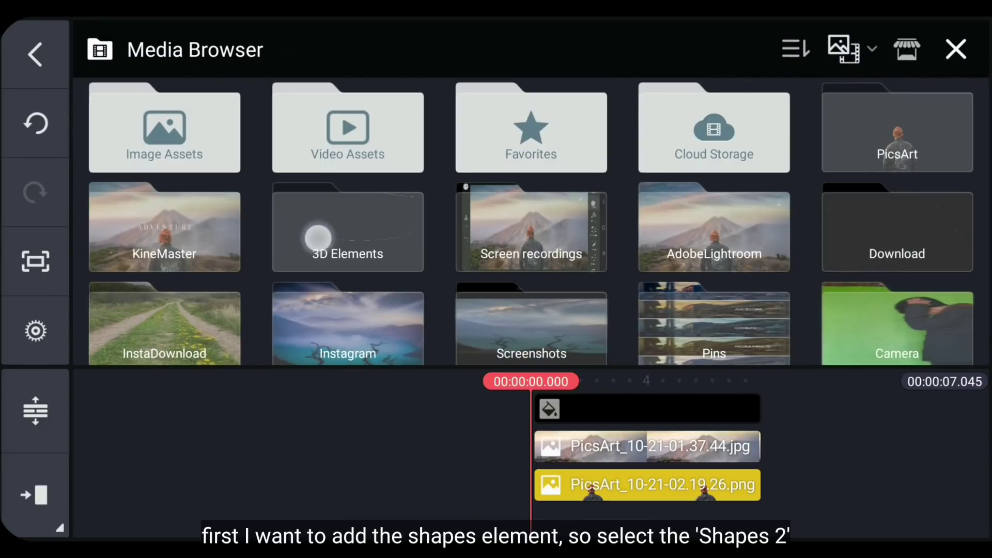
click(318, 238)
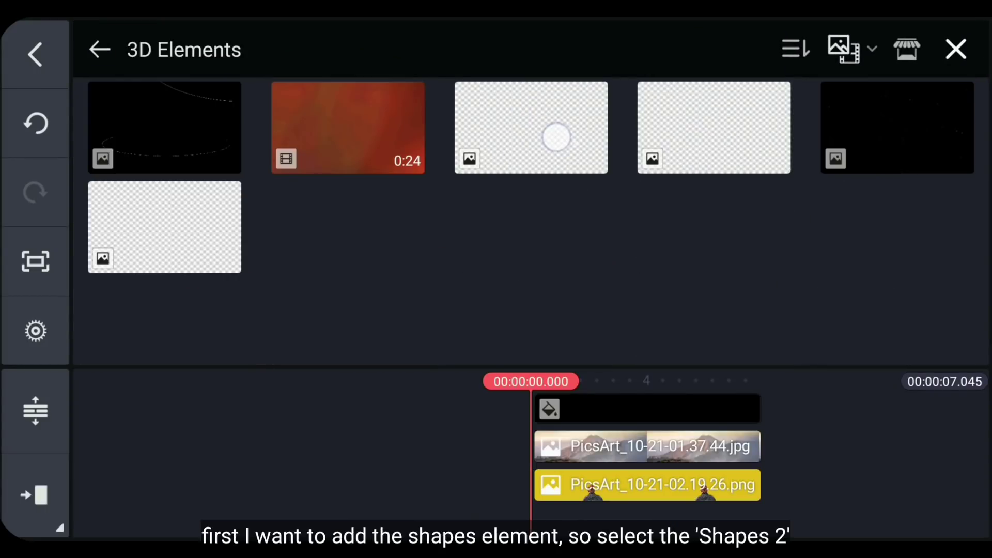
click(555, 136)
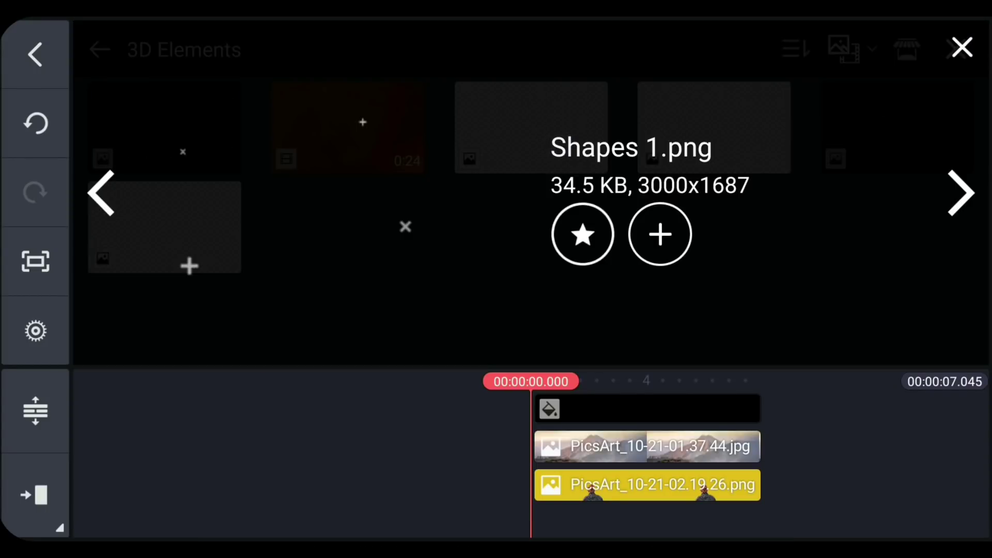
click(951, 218)
click(961, 193)
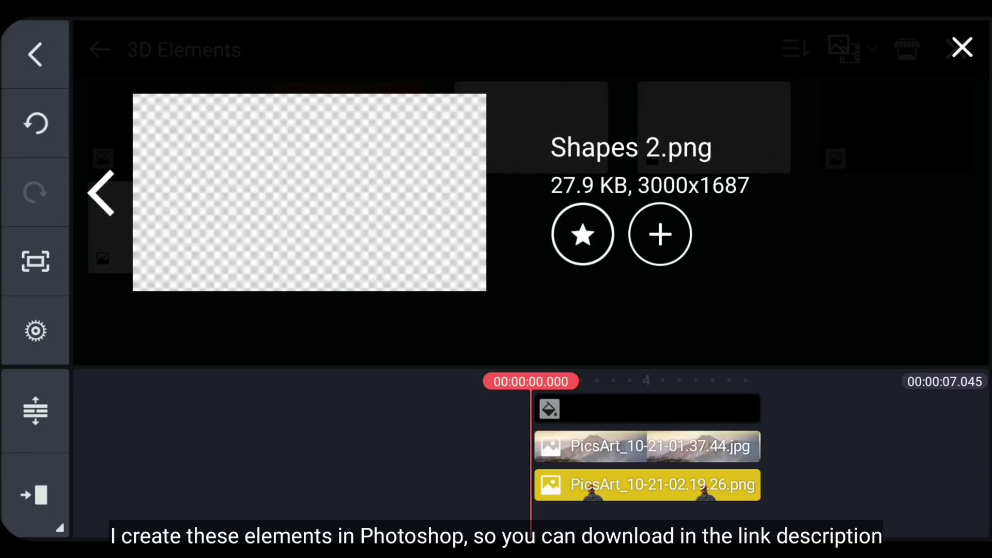
click(660, 234)
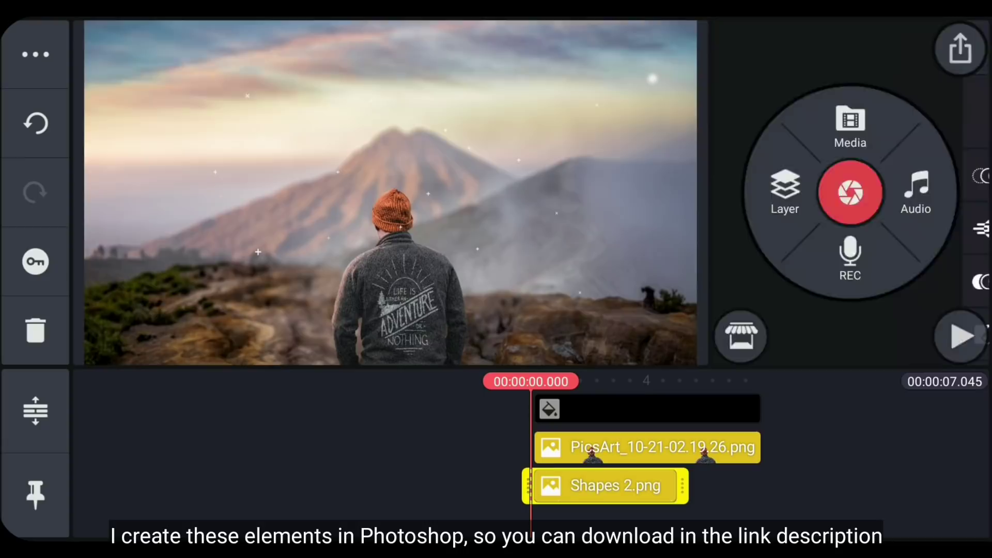
- Scale Shapes 2 to fill the frame, extend it to 7 s, and send it behind the hiker
drag(653, 341, 692, 358)
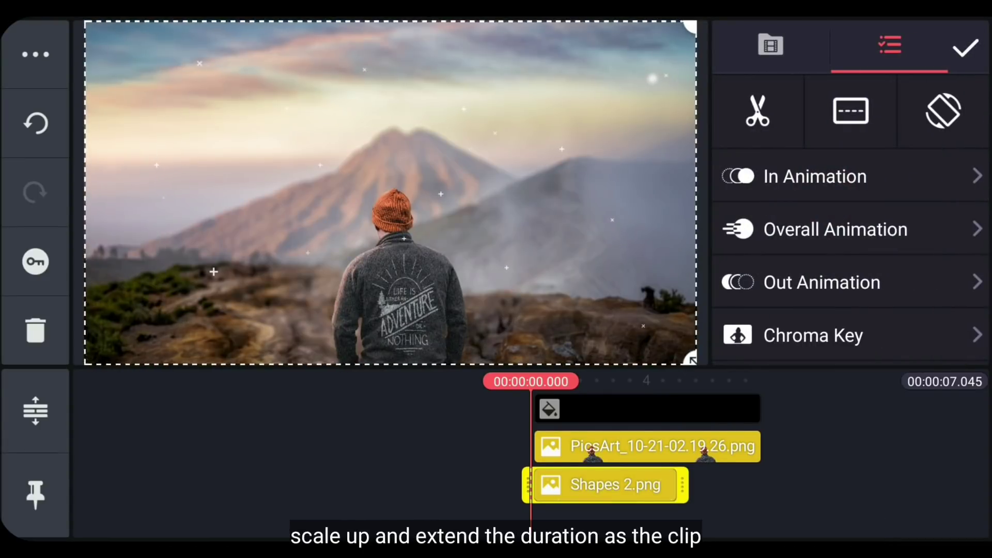
mouse_move(682, 485)
mouse_down()
mouse_move(722, 514)
mouse_move(757, 517)
mouse_up()
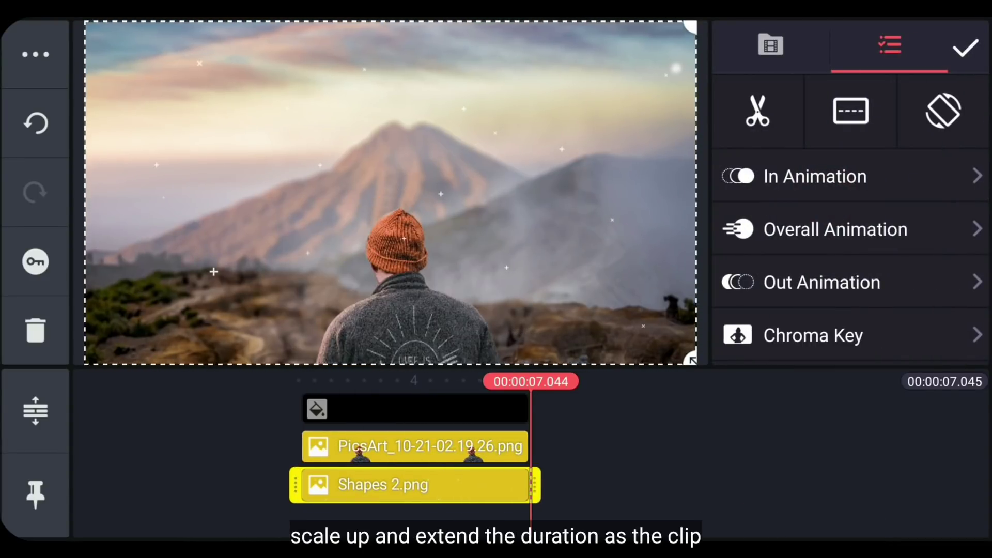
drag(604, 442, 693, 451)
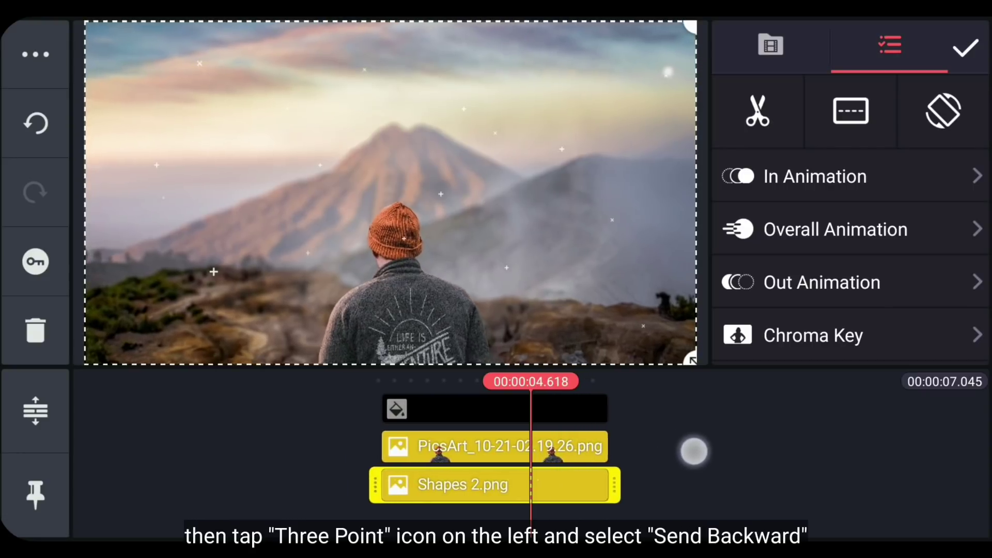
click(21, 45)
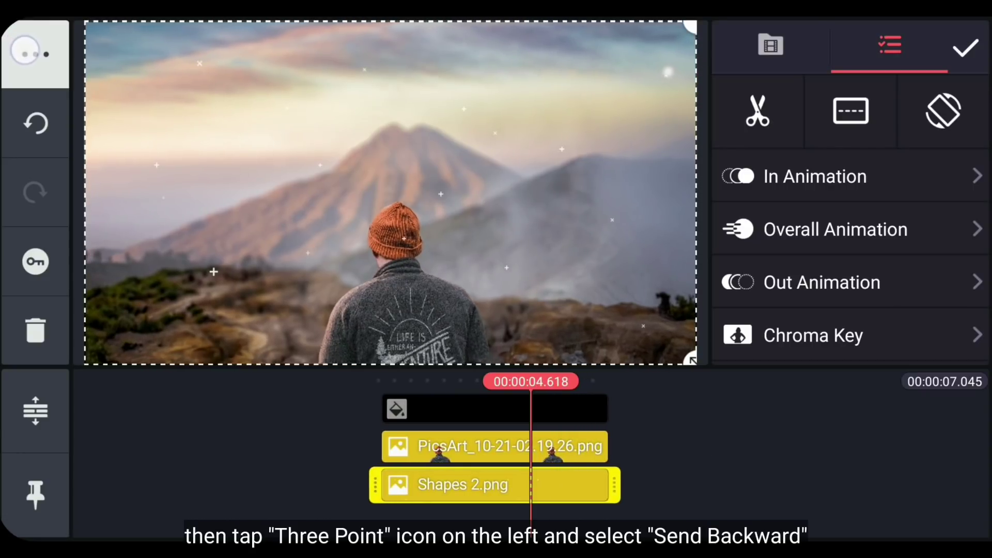
click(155, 186)
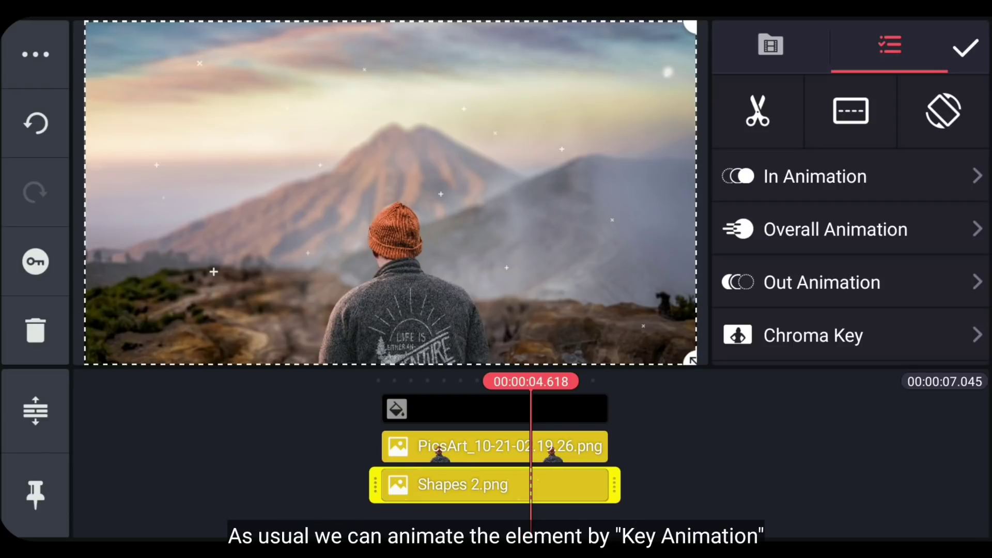
- Add a keyframe at the end of the Shapes 2 layer
click(23, 272)
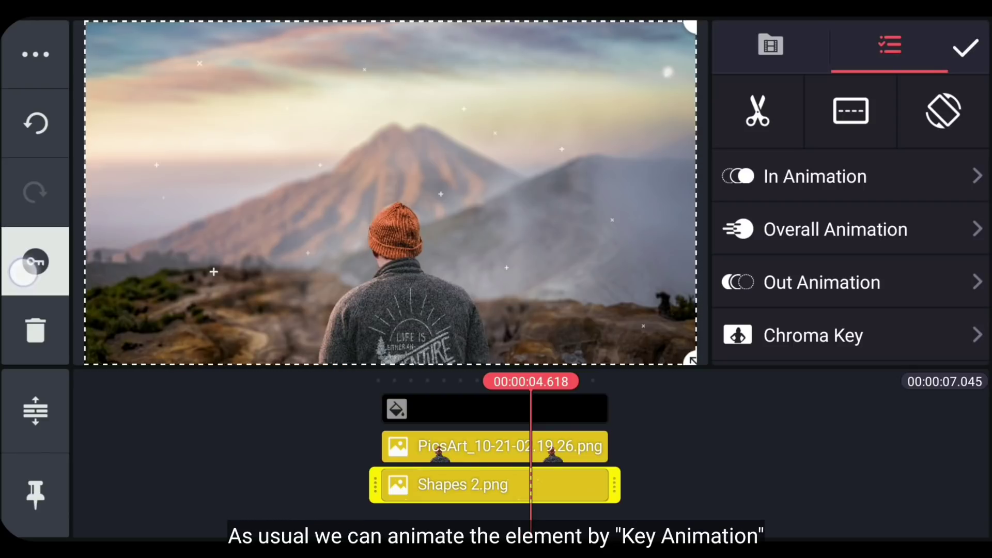
mouse_move(744, 446)
mouse_down()
mouse_move(650, 433)
mouse_move(646, 442)
mouse_move(700, 432)
mouse_move(867, 434)
mouse_up()
click(733, 374)
- Add Shapes 1.png as a frame-filling layer extended to 7.045 s
click(867, 434)
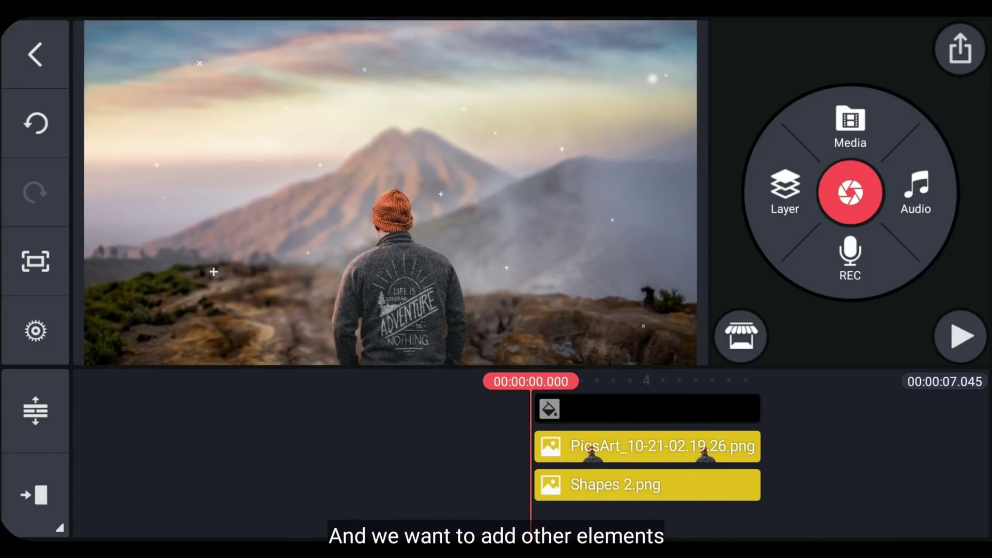
click(785, 198)
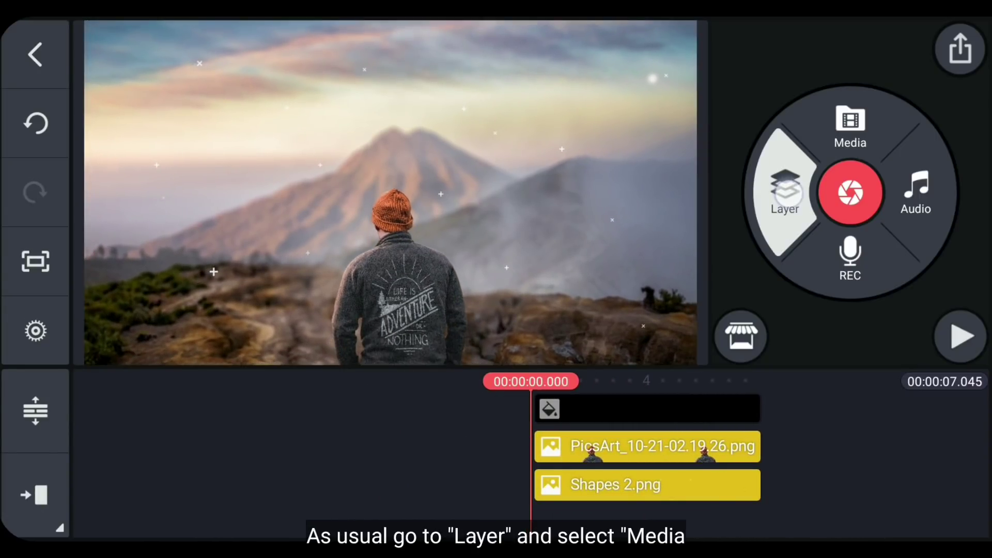
click(742, 103)
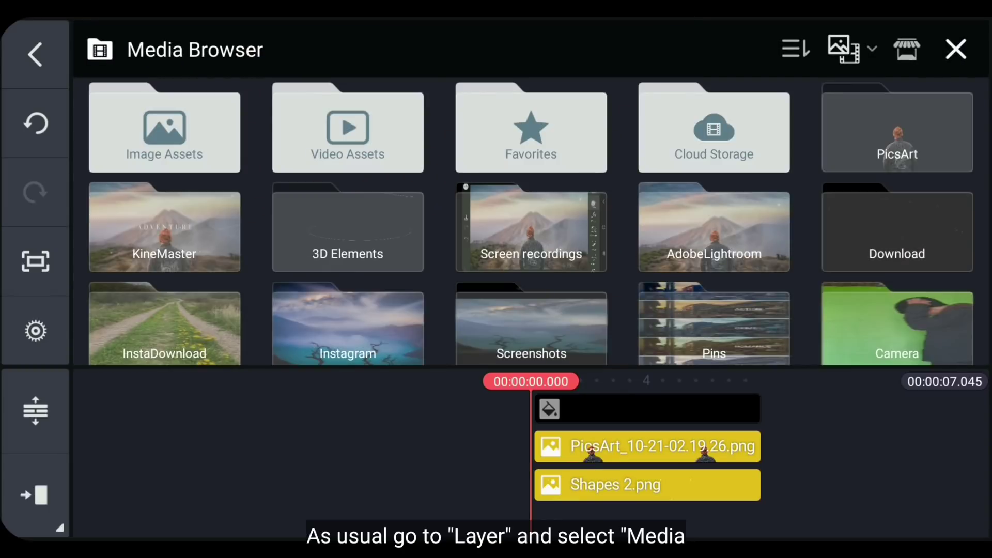
click(316, 235)
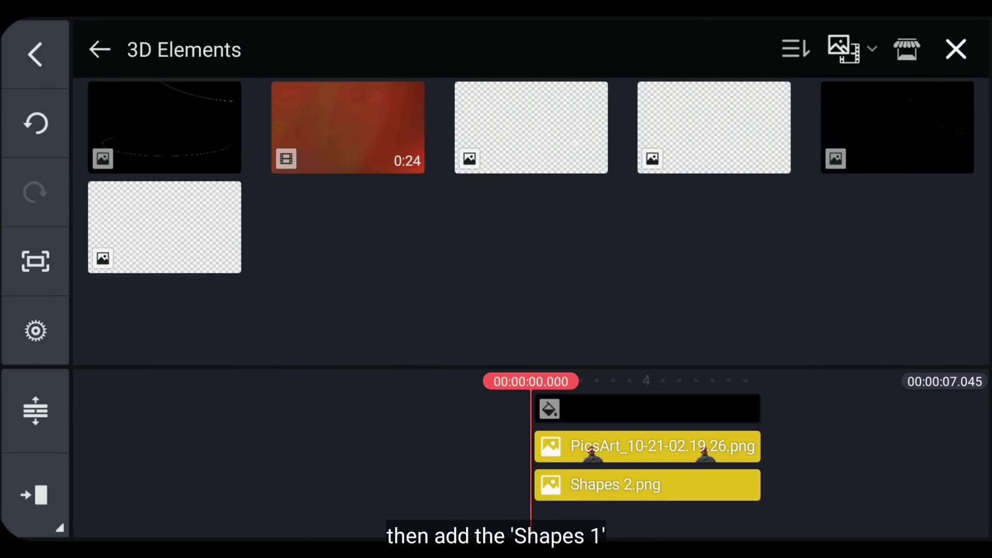
click(569, 158)
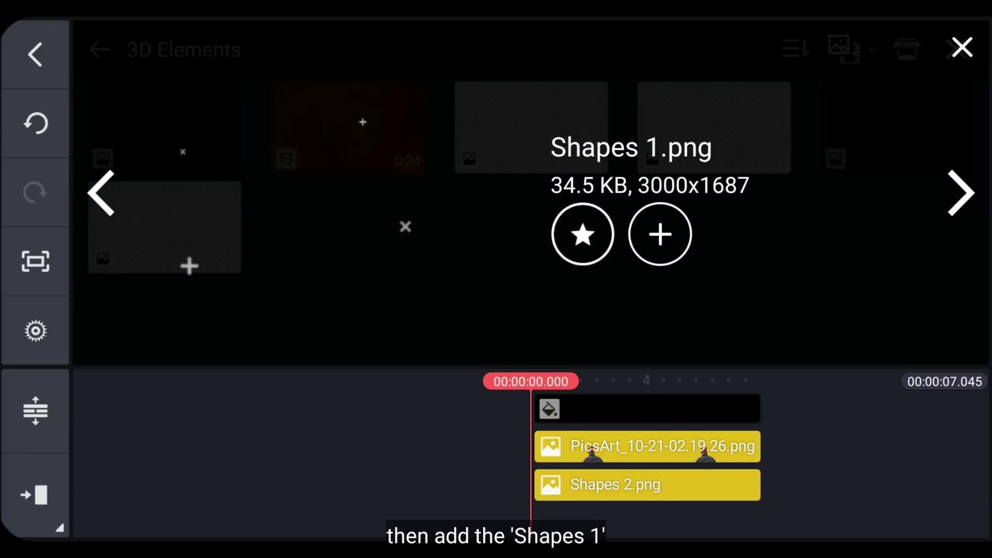
click(659, 234)
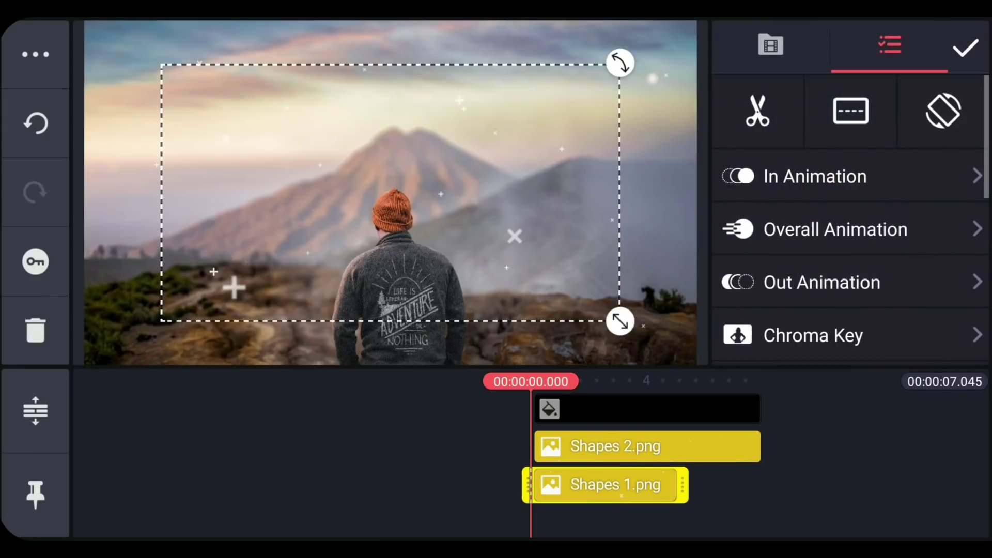
drag(620, 321, 700, 364)
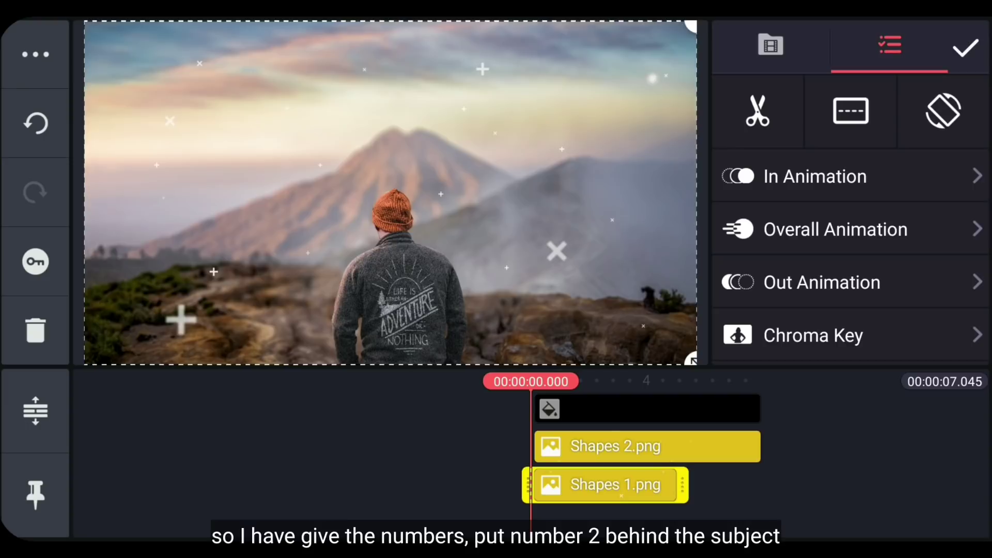
drag(681, 484, 763, 484)
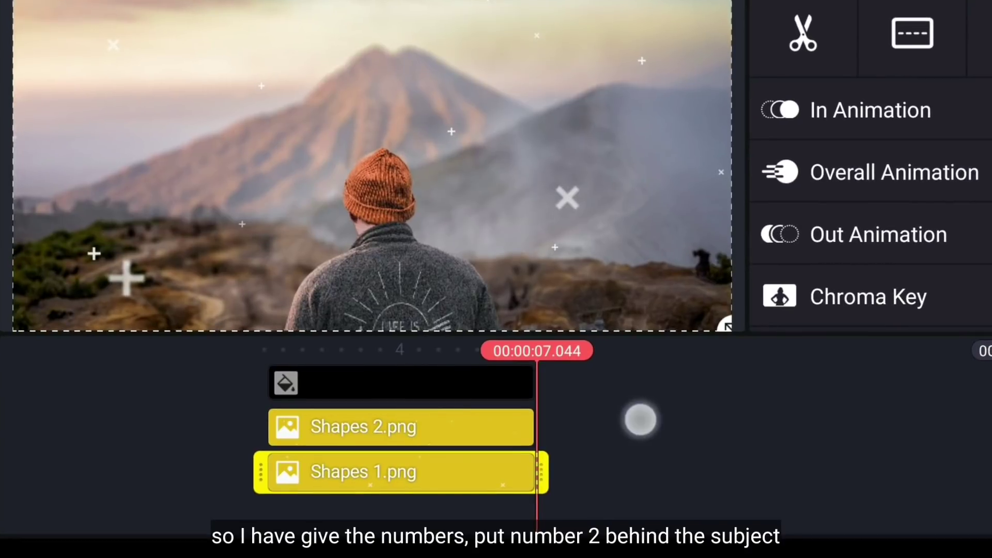
drag(641, 420, 810, 416)
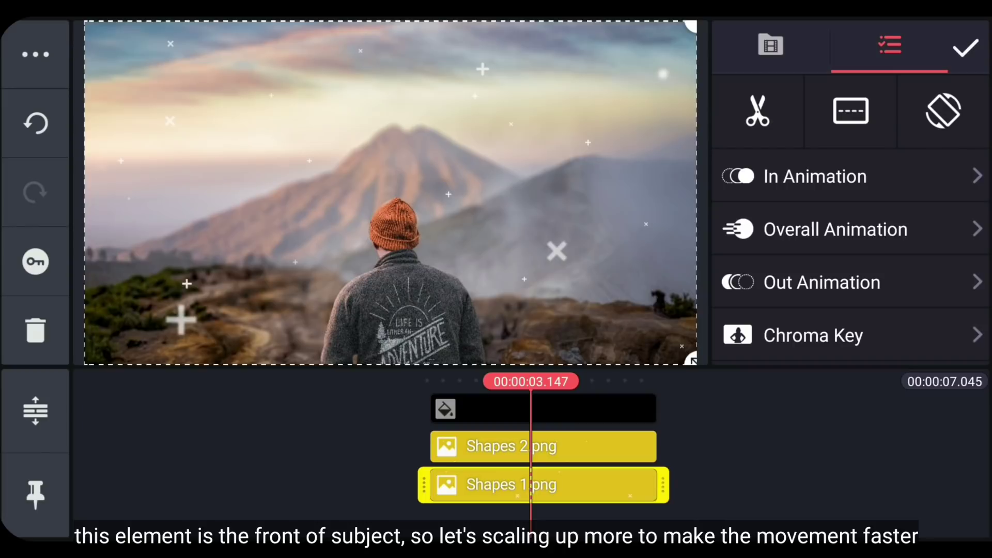
- Keyframe Shapes 1 to scale up at the clip end so the shapes leave the frame
click(35, 261)
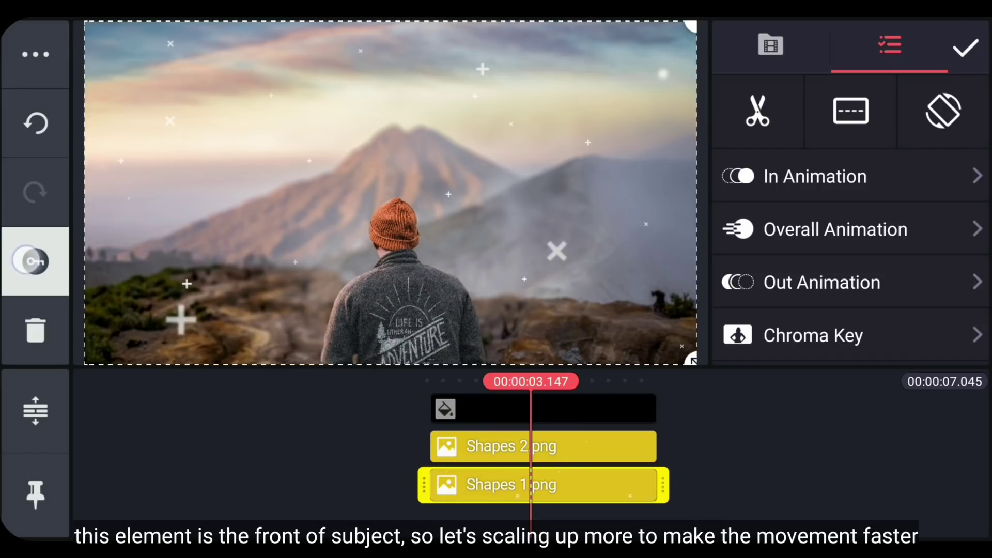
drag(818, 439, 652, 439)
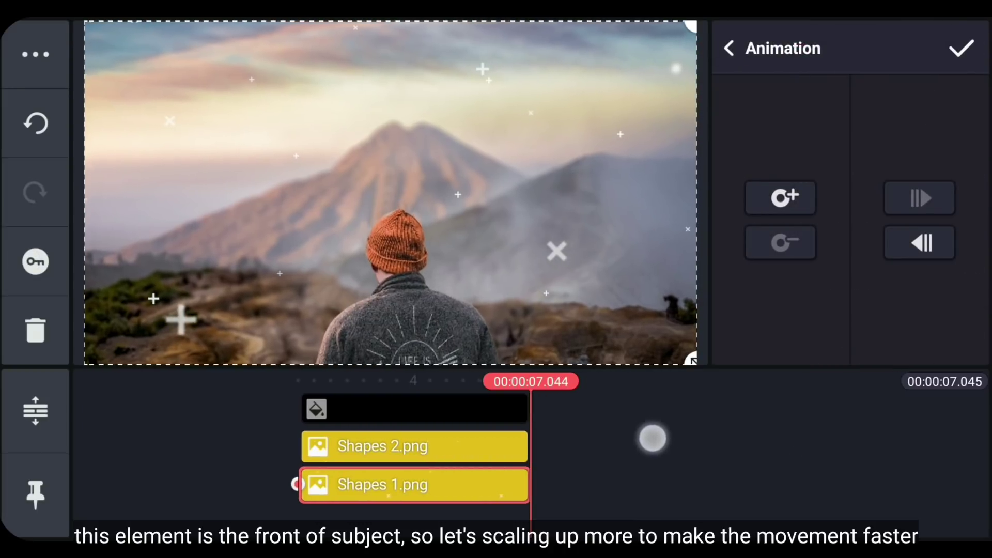
drag(692, 359, 712, 358)
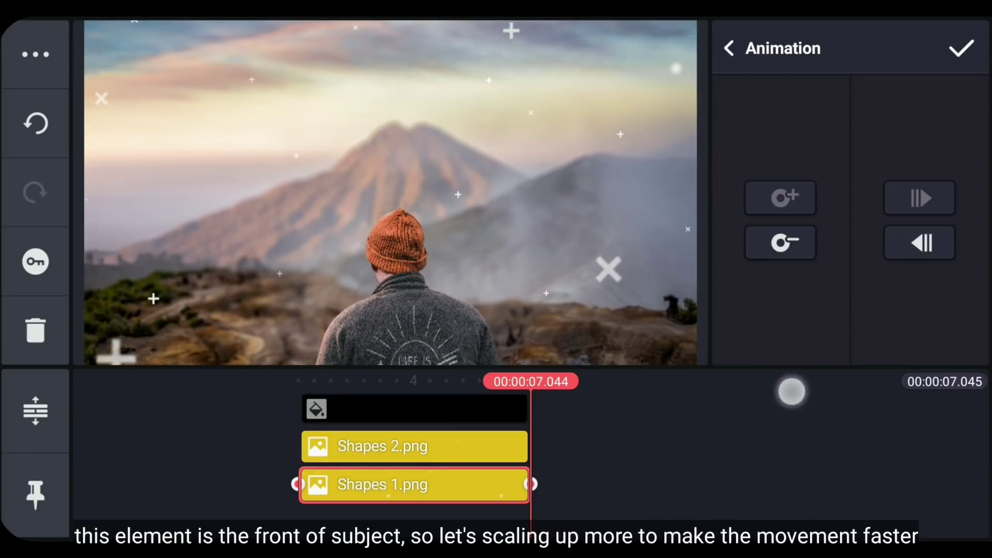
drag(791, 391, 892, 432)
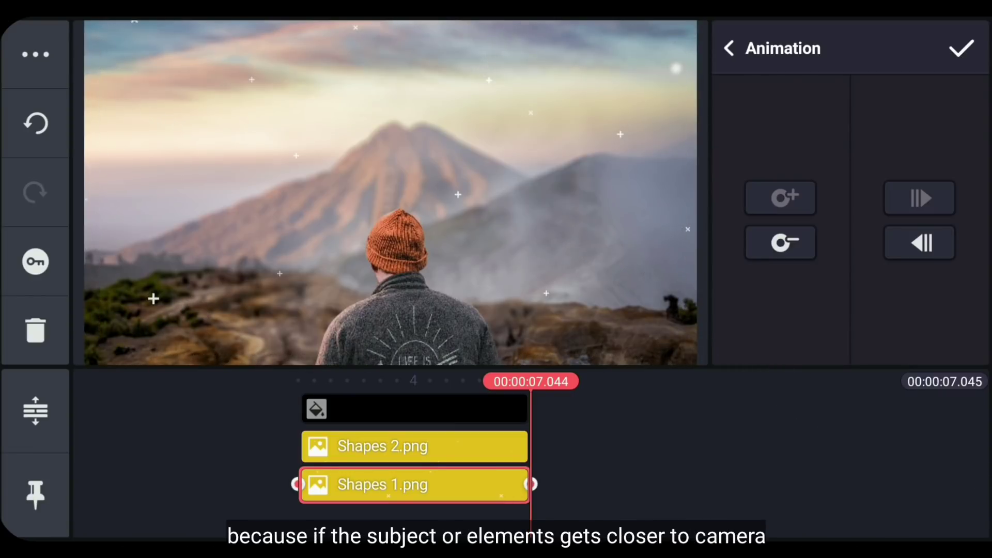
drag(665, 459, 917, 460)
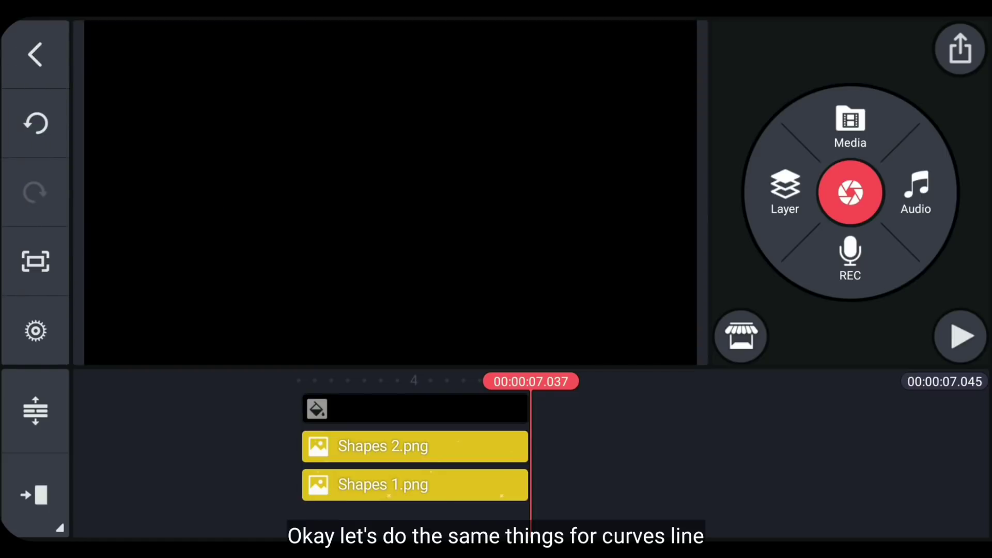
- Add Curves 2.png as a frame-filling layer matching Shapes 1's length
drag(457, 507, 685, 506)
click(784, 189)
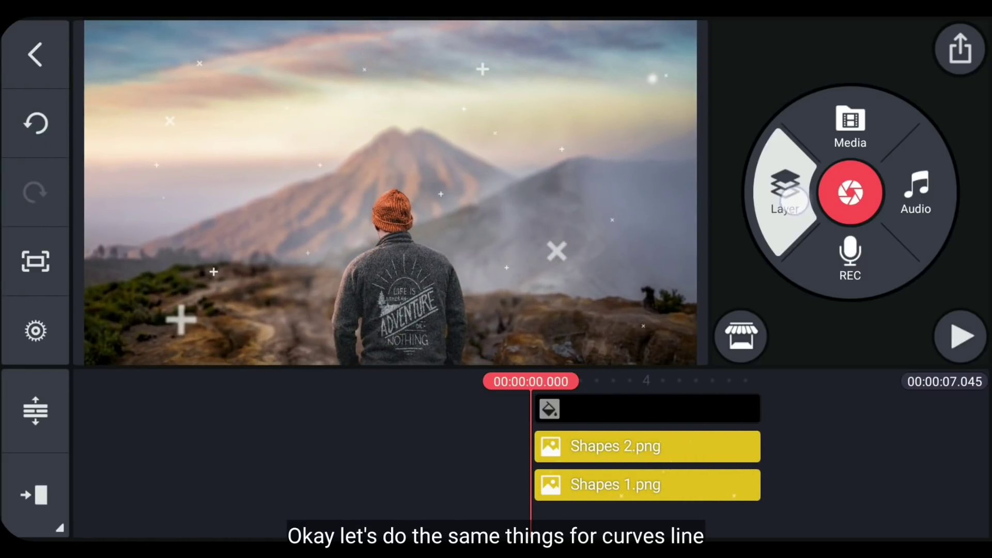
click(733, 98)
click(335, 237)
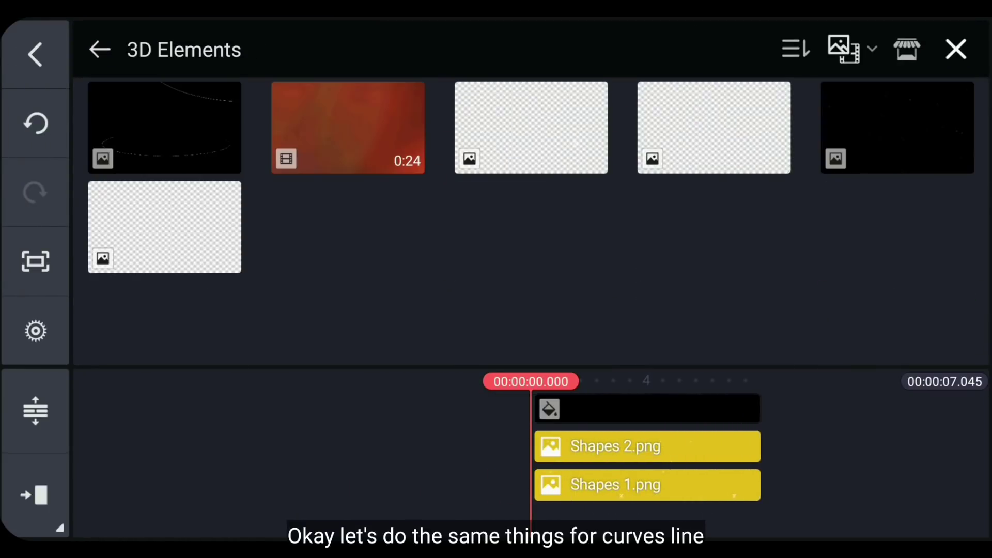
click(738, 128)
click(962, 198)
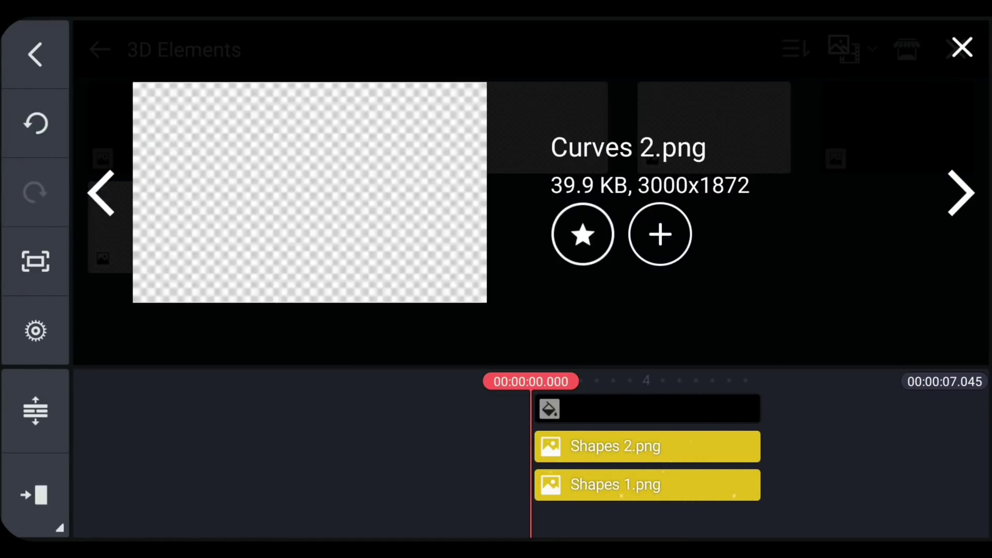
click(660, 234)
mouse_move(596, 319)
mouse_down()
mouse_move(649, 348)
mouse_move(713, 362)
mouse_move(626, 319)
mouse_up()
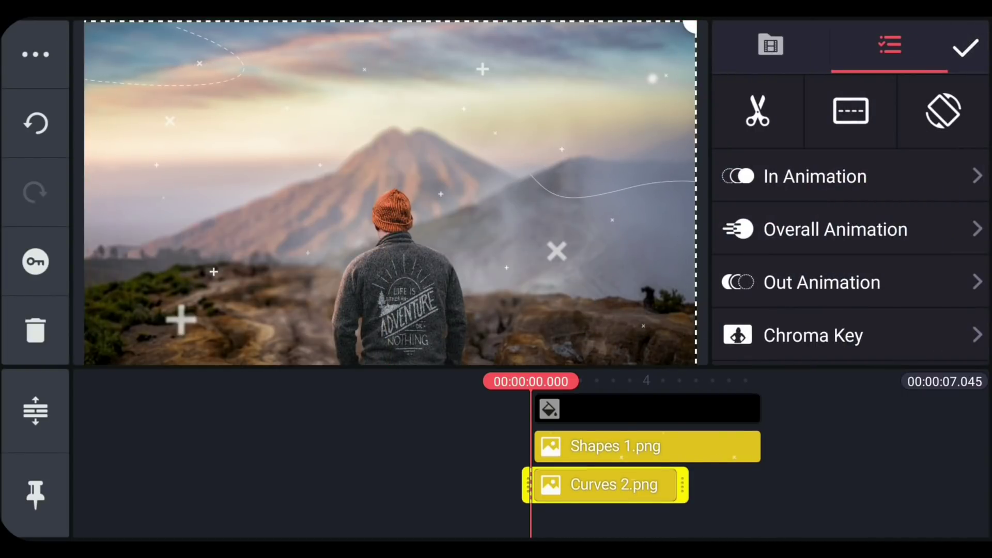
drag(682, 485, 770, 513)
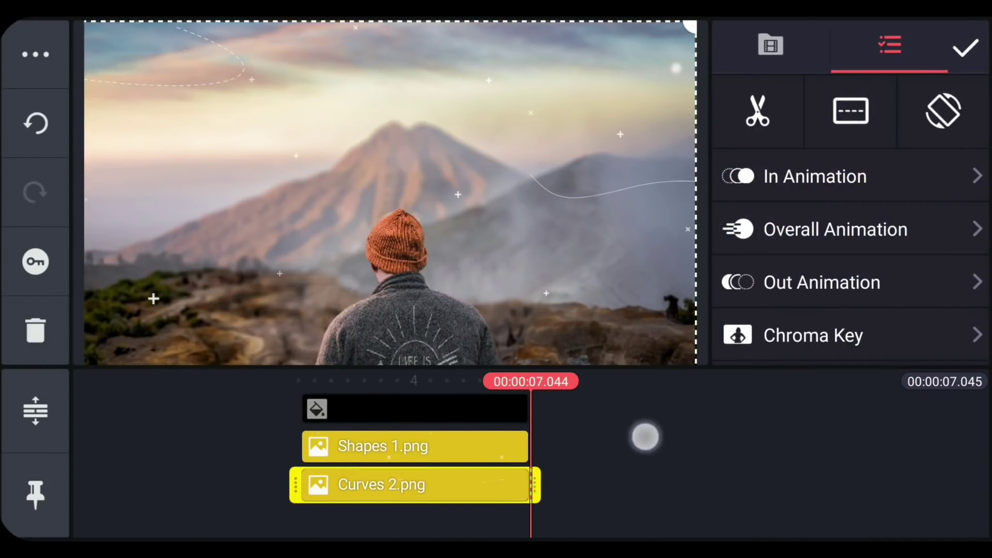
- Send the Curves 2 layer one level backward
mouse_move(645, 436)
mouse_down()
mouse_move(690, 443)
mouse_move(733, 432)
mouse_up()
click(35, 55)
click(35, 54)
click(170, 183)
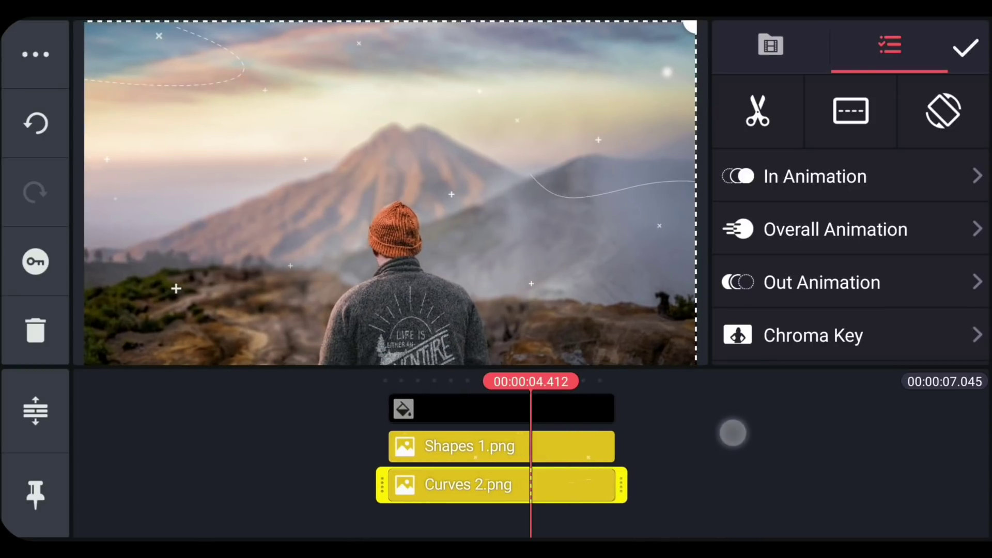
- Keyframe Curves 2 to shift upward by the clip end
click(34, 261)
drag(736, 441, 655, 440)
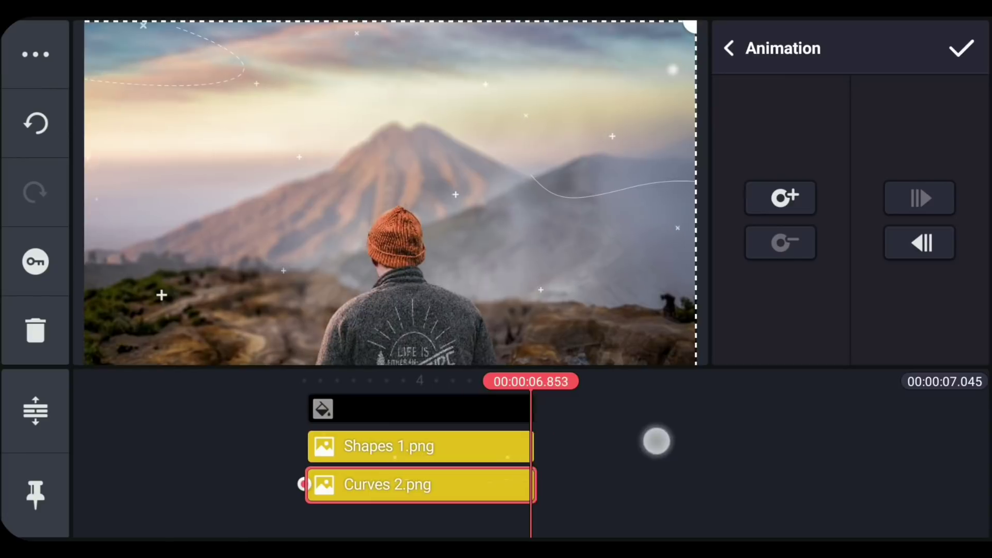
mouse_move(655, 342)
mouse_down()
mouse_move(667, 338)
mouse_move(653, 309)
mouse_up()
mouse_move(590, 446)
mouse_down()
mouse_move(809, 430)
mouse_move(557, 429)
mouse_move(633, 449)
mouse_move(791, 449)
mouse_up()
- Add Curves 1.png from the 3D Elements folder as a new layer
click(784, 193)
click(739, 100)
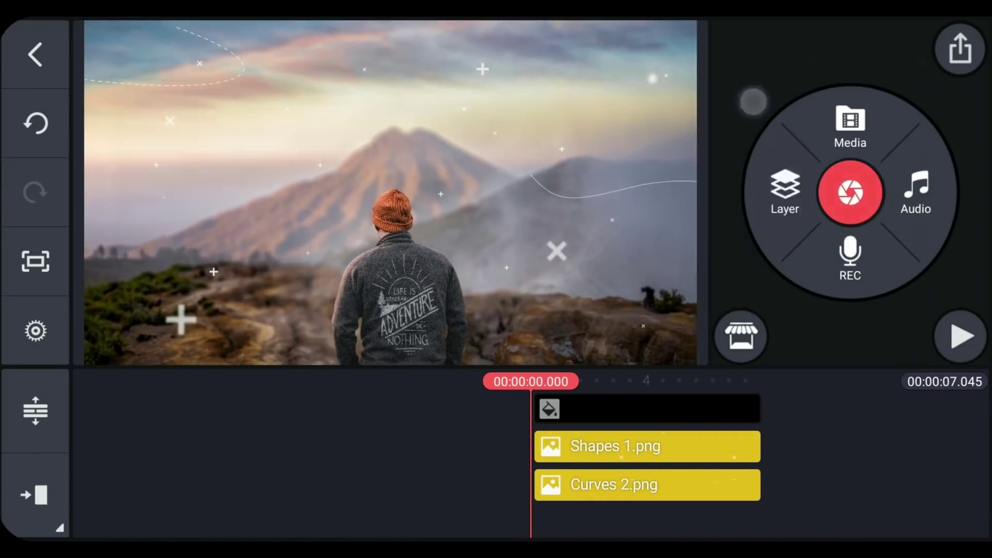
click(348, 230)
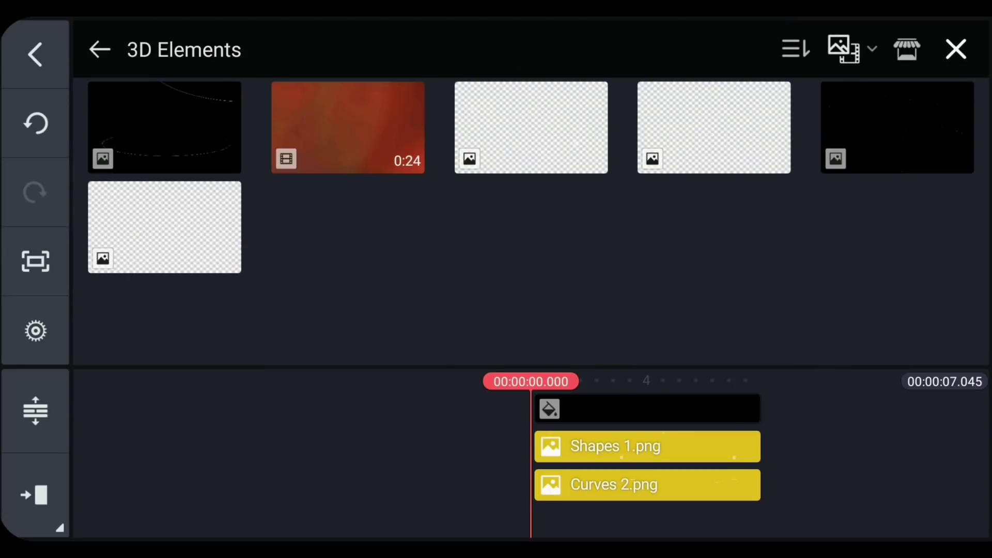
click(558, 141)
click(959, 200)
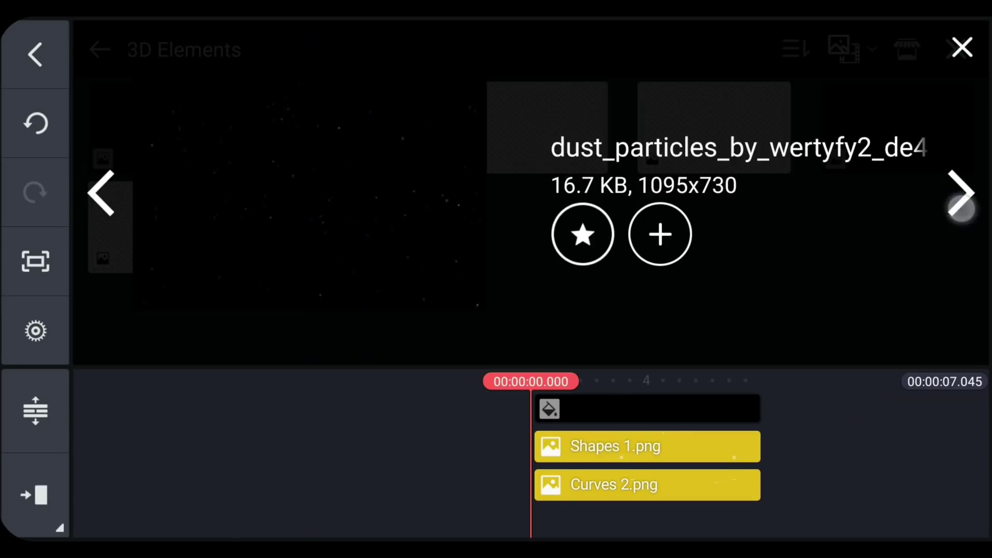
click(108, 196)
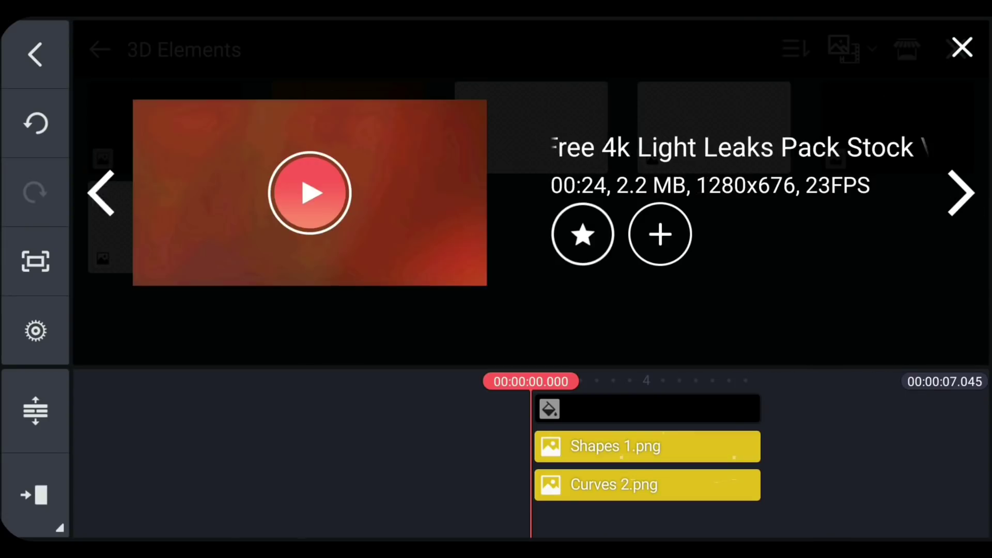
click(109, 195)
click(660, 234)
- Enlarge Curves 1 beyond the frame, match Curves 2's length, keyframe it, and preview
drag(602, 320, 744, 370)
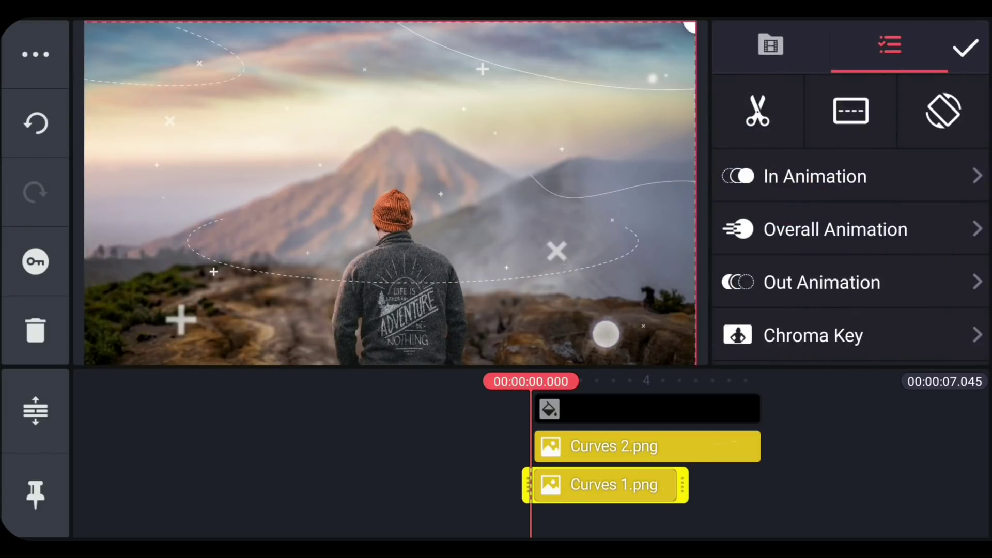
mouse_move(605, 334)
mouse_down()
mouse_move(620, 313)
mouse_move(597, 328)
mouse_move(606, 329)
mouse_up()
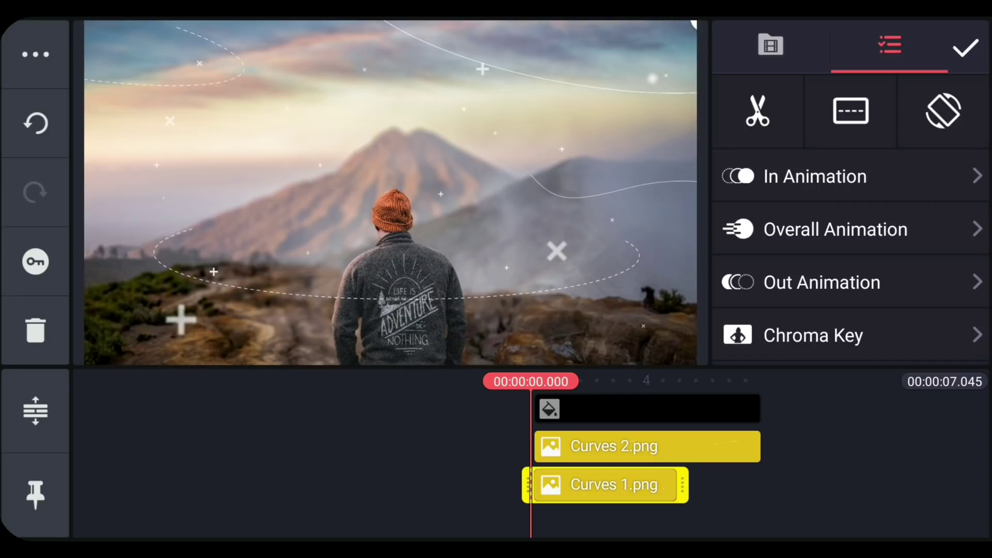
click(64, 364)
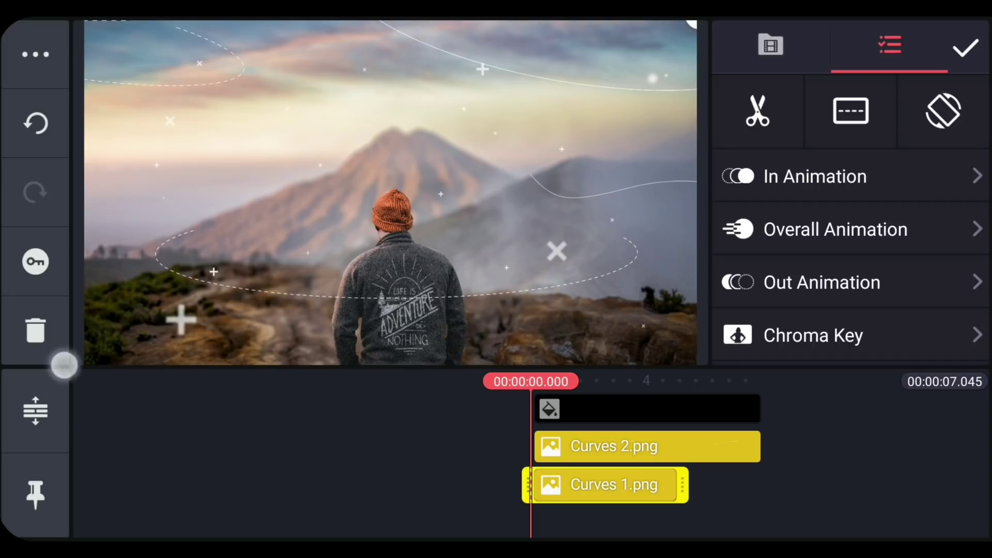
drag(681, 484, 764, 504)
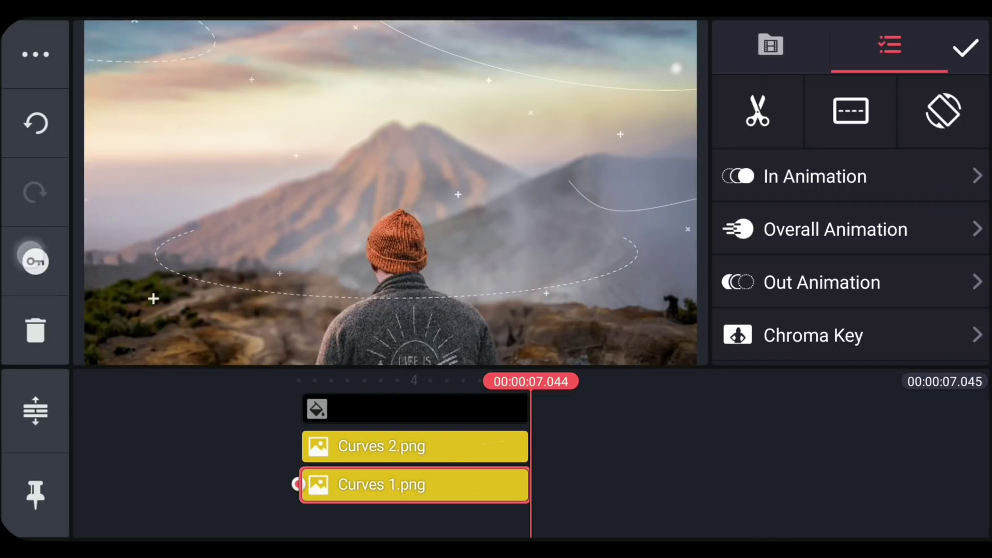
click(35, 261)
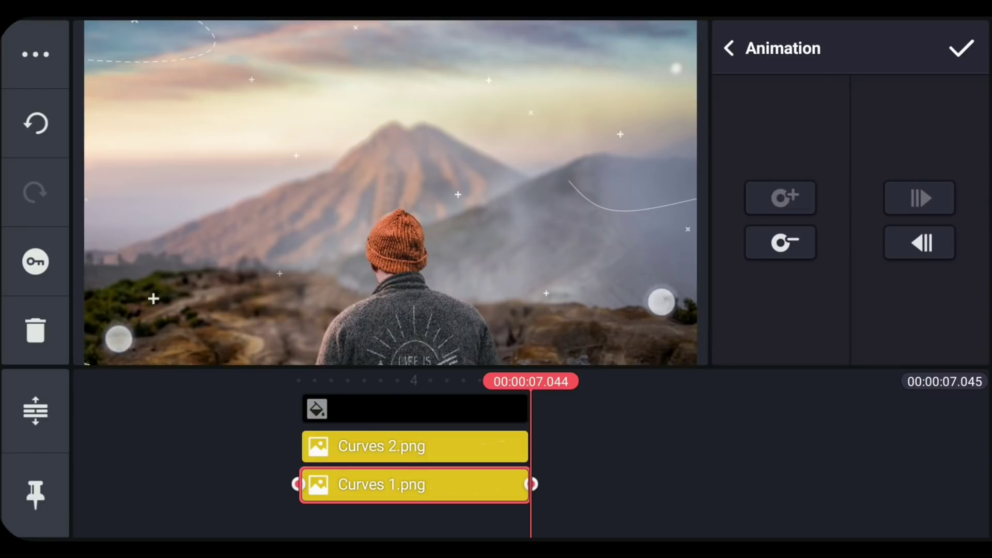
mouse_move(603, 434)
mouse_down()
mouse_move(574, 427)
mouse_move(814, 425)
mouse_up()
click(960, 336)
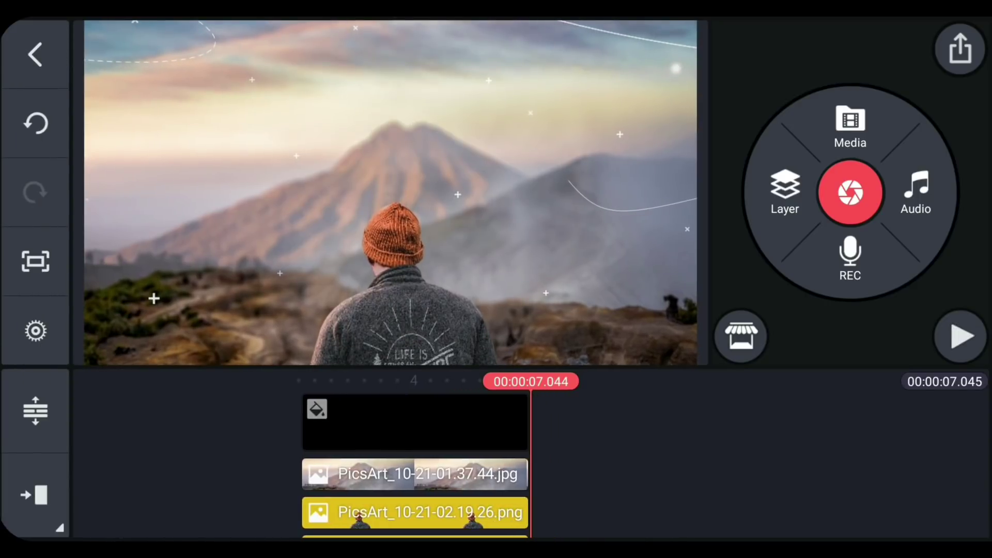
- Add an ADVENTURE text layer extended to the full clip duration
drag(566, 448, 865, 454)
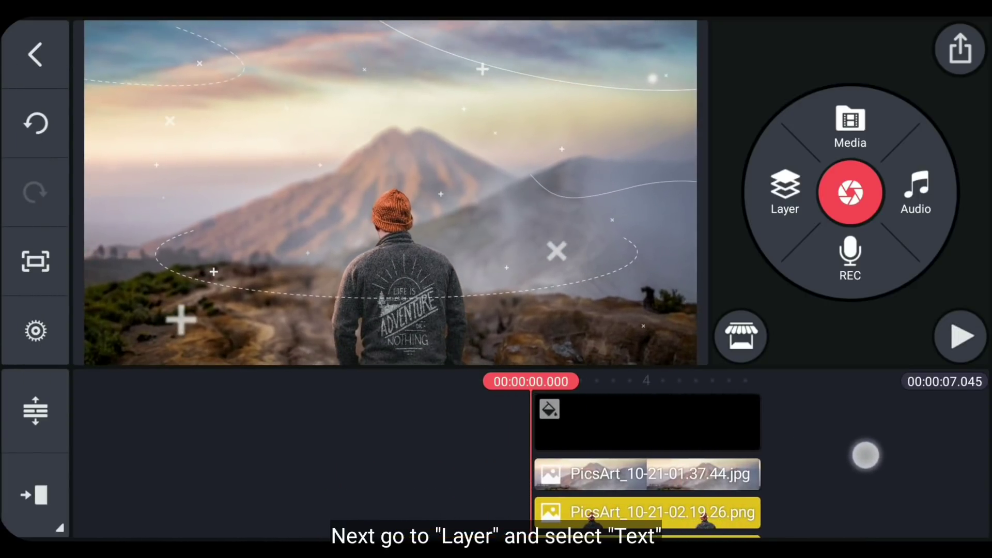
click(797, 202)
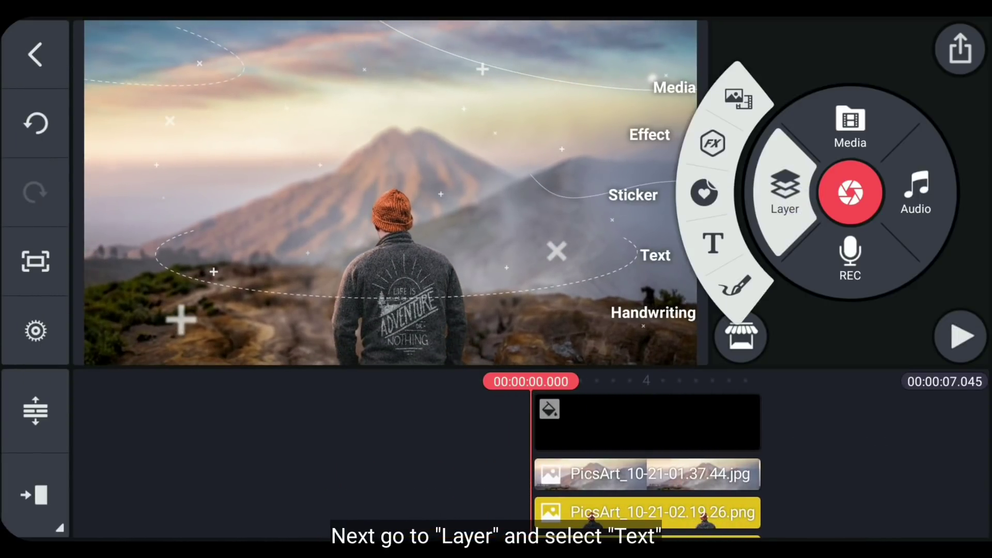
click(713, 244)
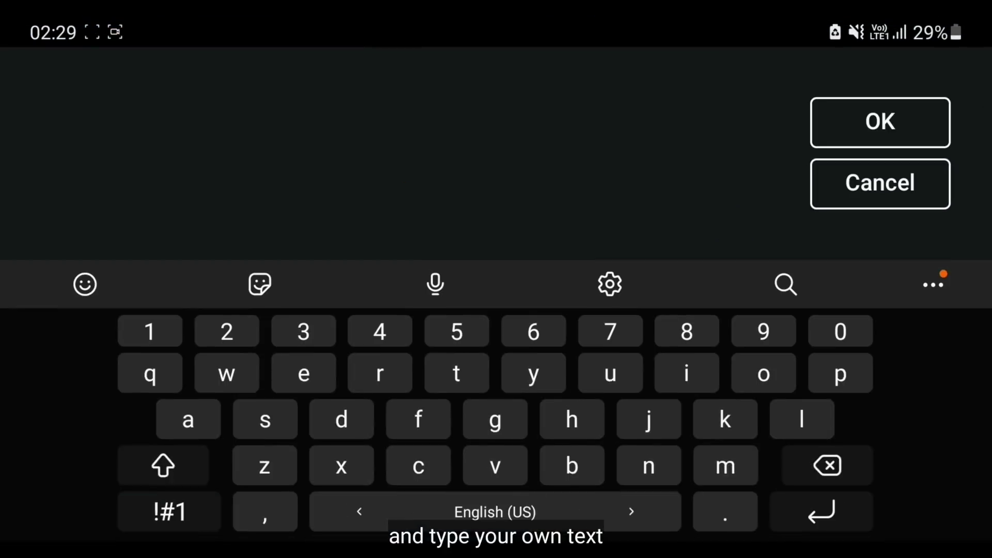
text(ADVEN)
click(244, 284)
click(827, 465)
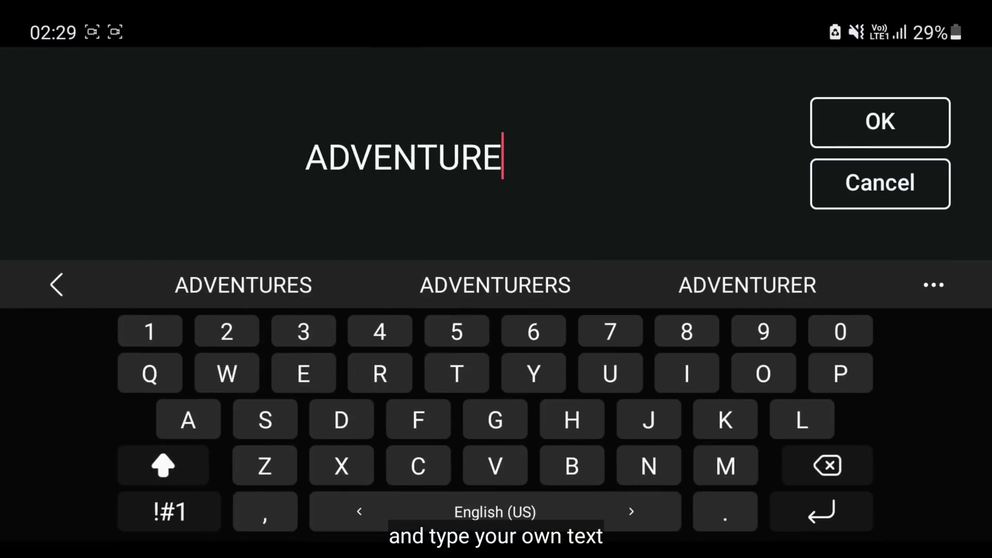
click(840, 132)
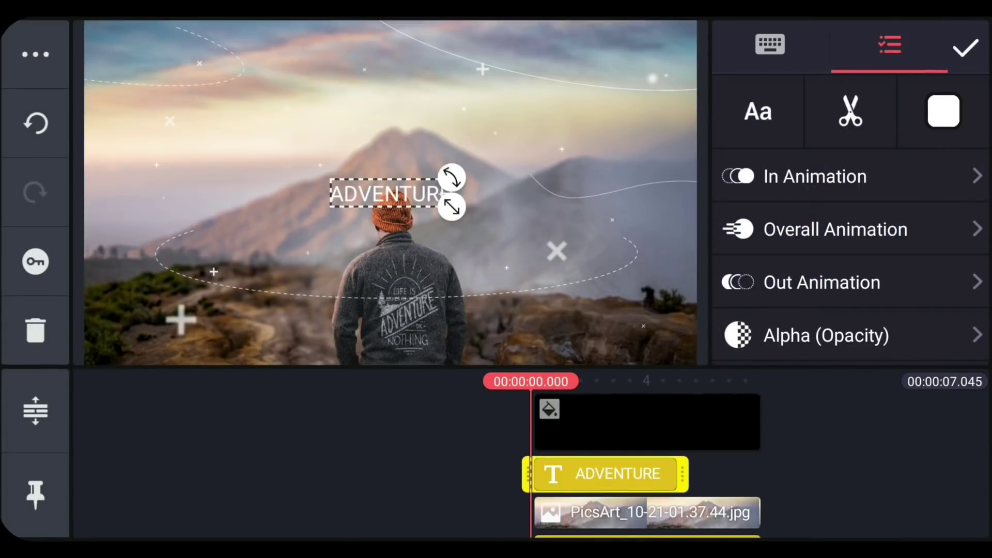
drag(683, 473, 768, 507)
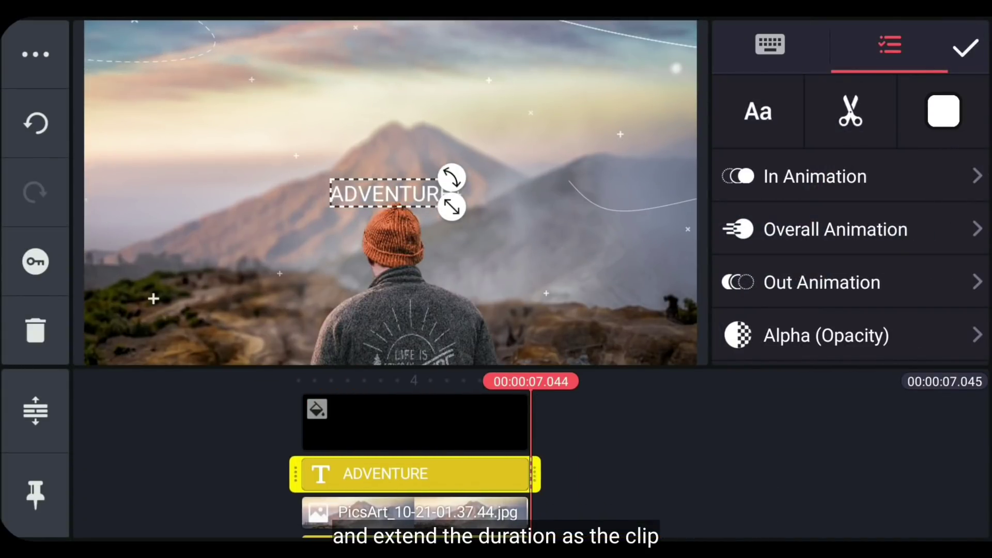
- Set the title font to Vidaloka Regular and its letter spacing to +50
click(767, 118)
click(93, 360)
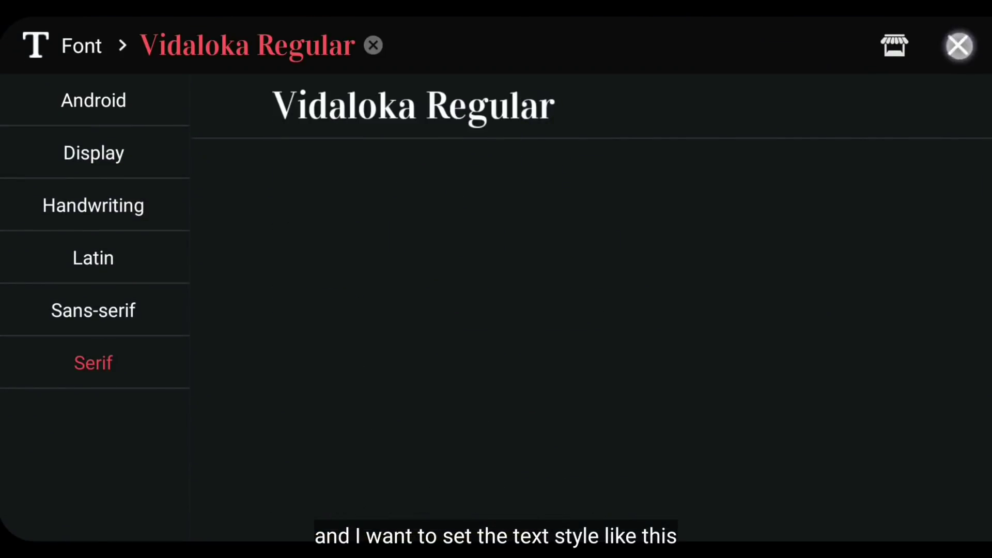
click(958, 45)
scroll(837, 232, down, 5)
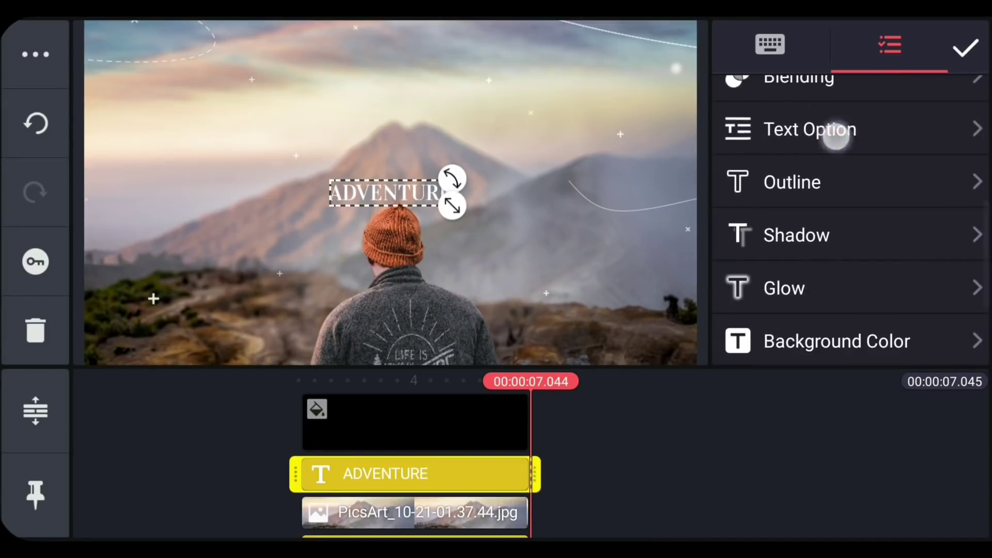
click(836, 138)
drag(850, 338, 963, 338)
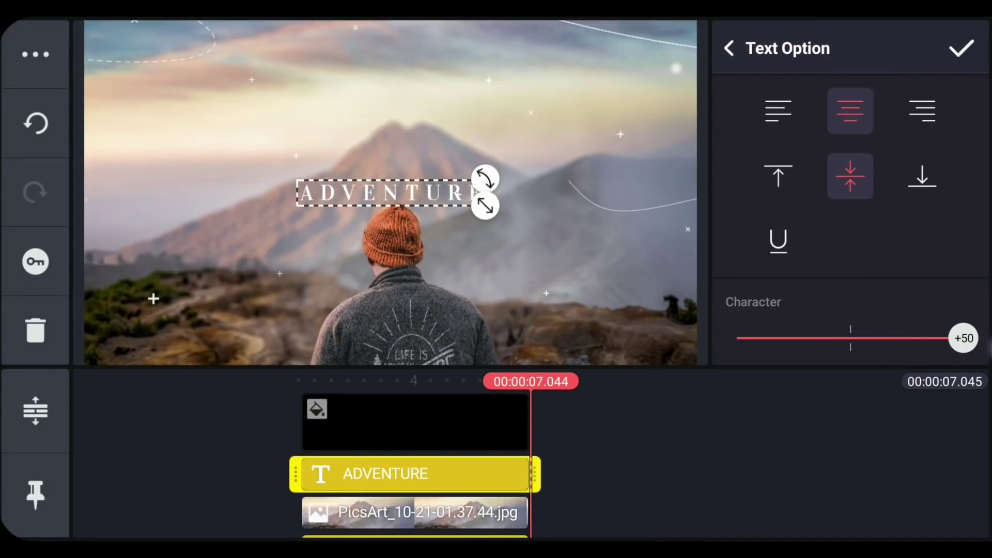
drag(612, 449, 811, 442)
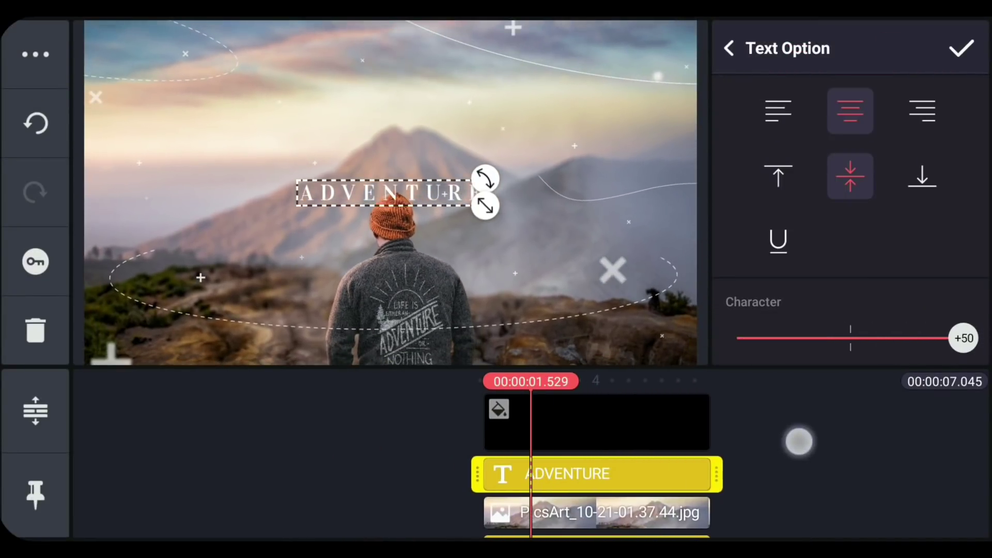
click(728, 48)
- Send the ADVENTURE title back three levels so it sits behind the hiker
click(35, 54)
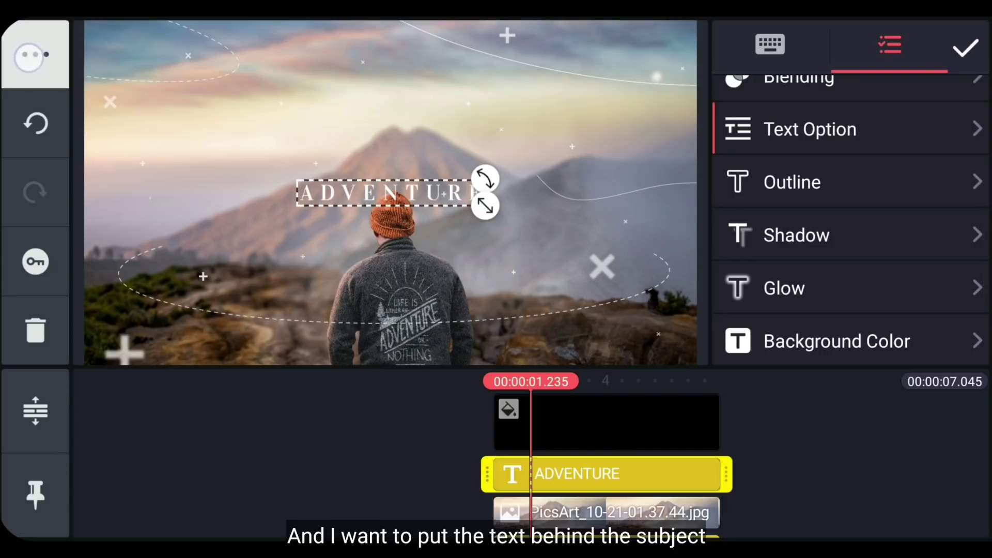
click(156, 184)
click(35, 55)
click(155, 184)
click(35, 54)
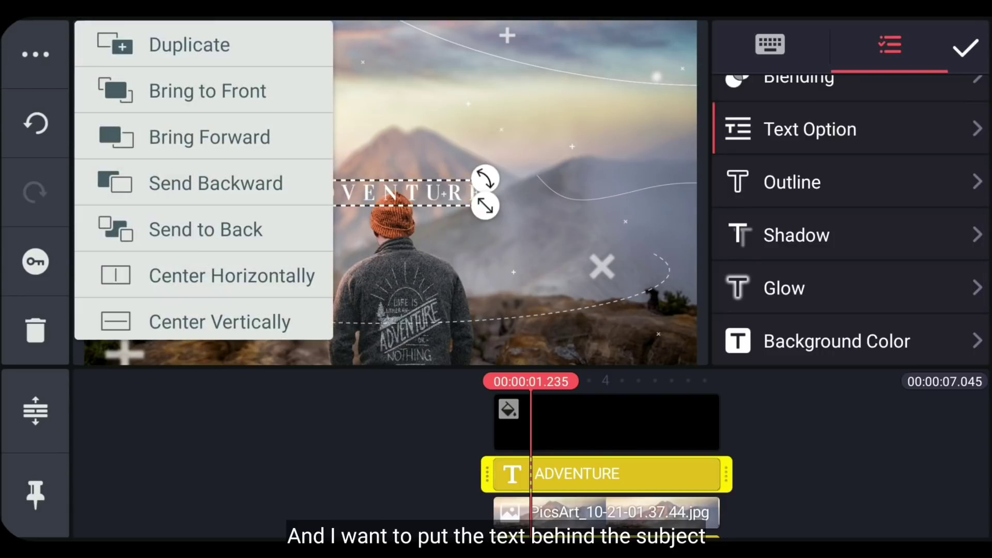
click(155, 184)
drag(781, 441, 837, 444)
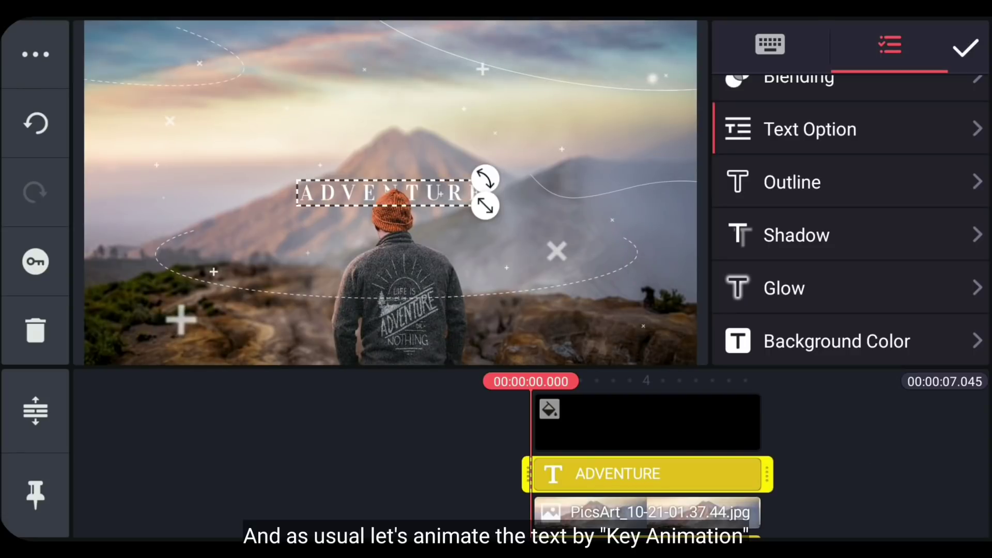
- Start keyframe animation on the ADVENTURE title, rewind, and preview the intro
click(35, 261)
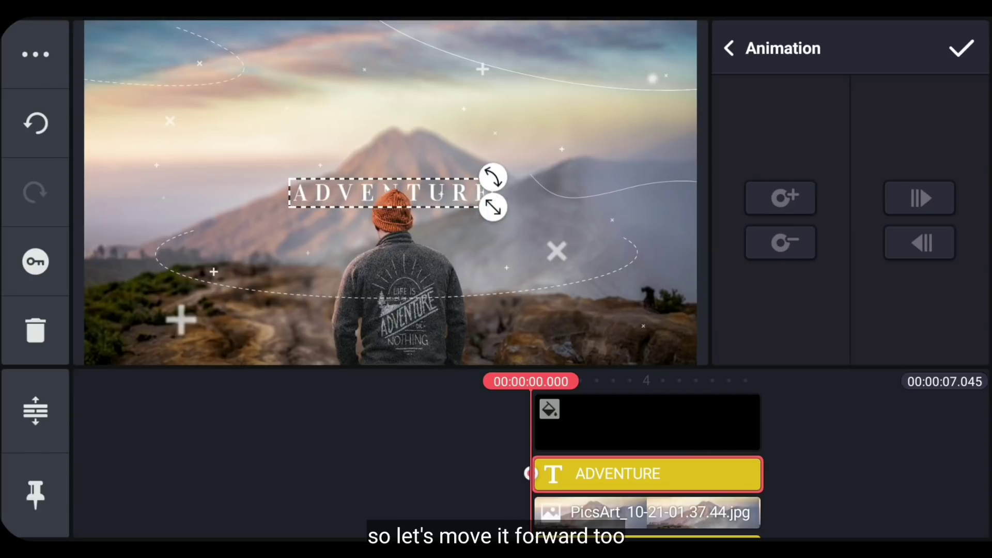
drag(808, 462, 504, 452)
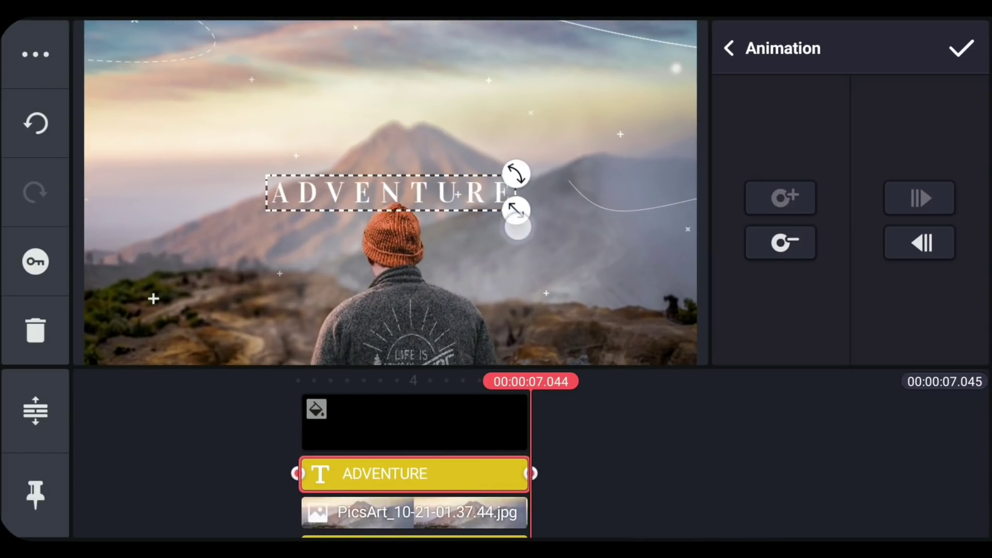
drag(620, 416, 935, 442)
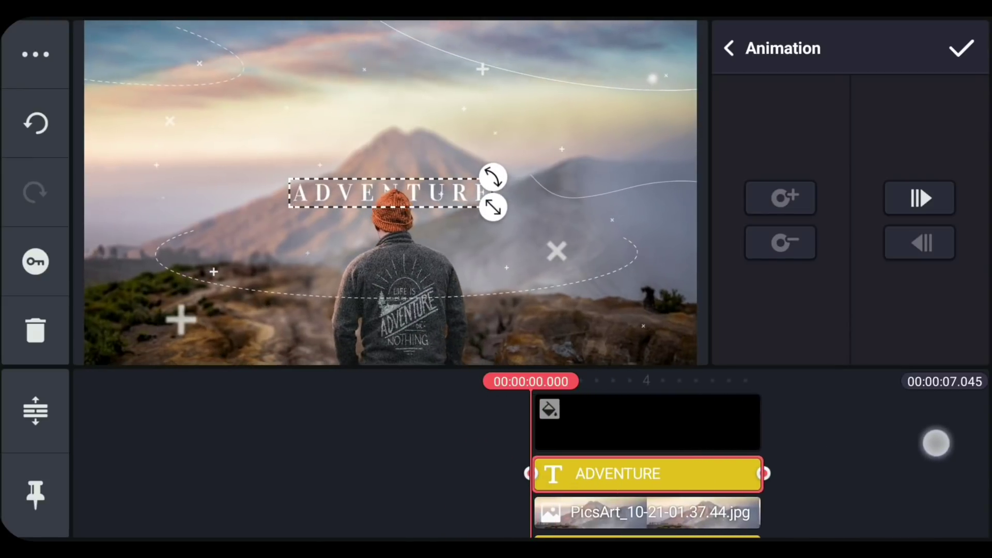
click(853, 449)
click(959, 335)
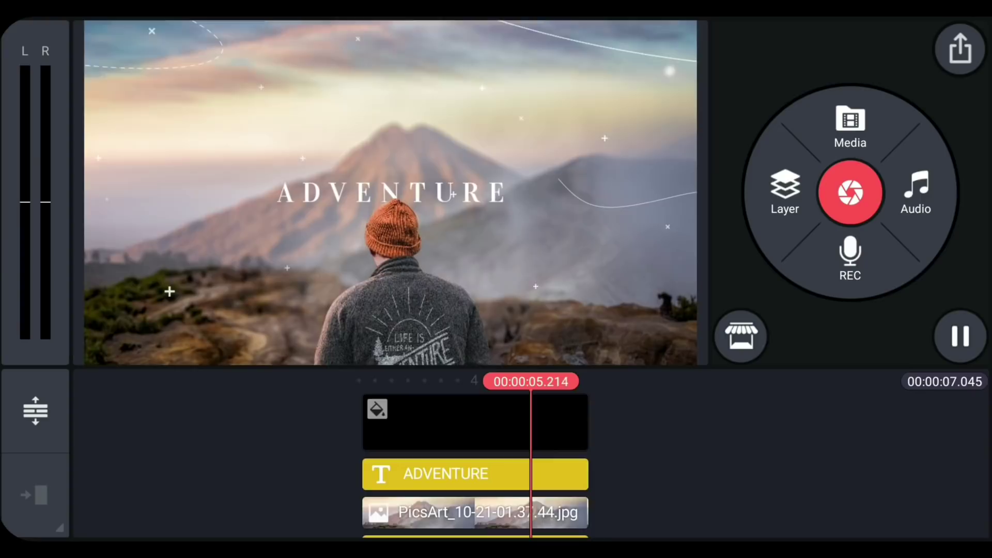
- Enlarge the ADVENTURE title at the clip's final frame, then return to 00:00
click(368, 469)
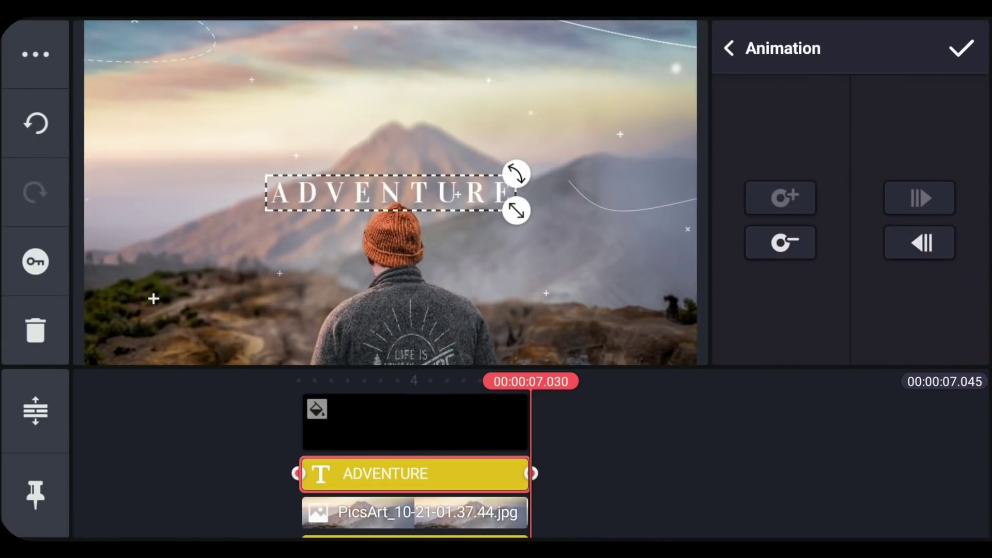
drag(513, 211, 554, 225)
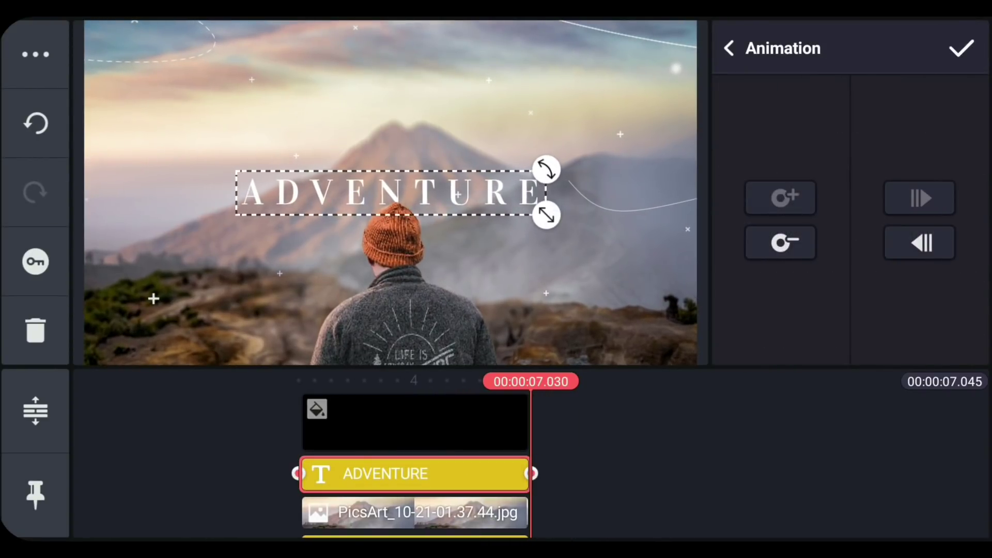
drag(609, 457, 907, 454)
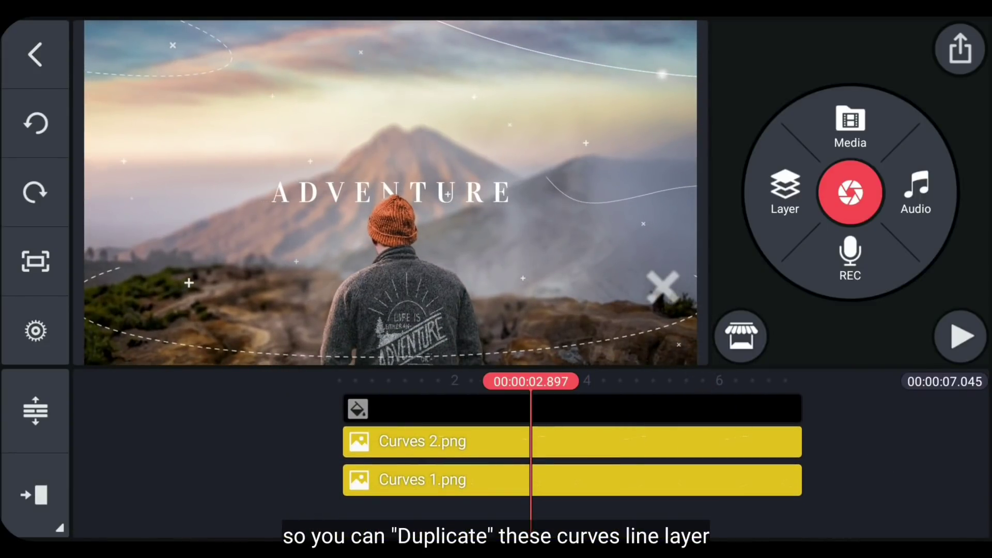
- Duplicate the Curves 1.png layer
click(603, 486)
click(17, 52)
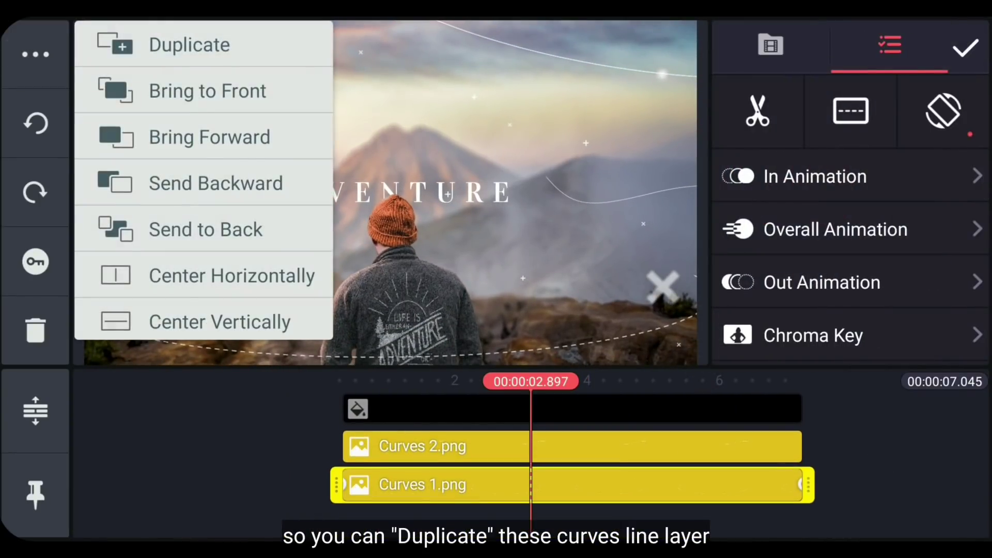
click(170, 47)
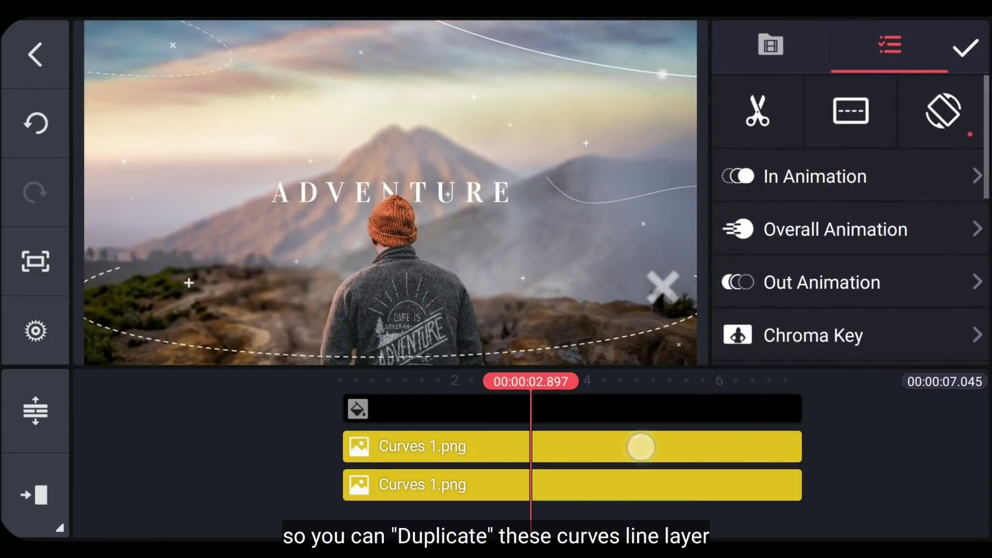
- Send Curves 2.png backward below Curves 1.png and deselect it
click(636, 454)
click(35, 54)
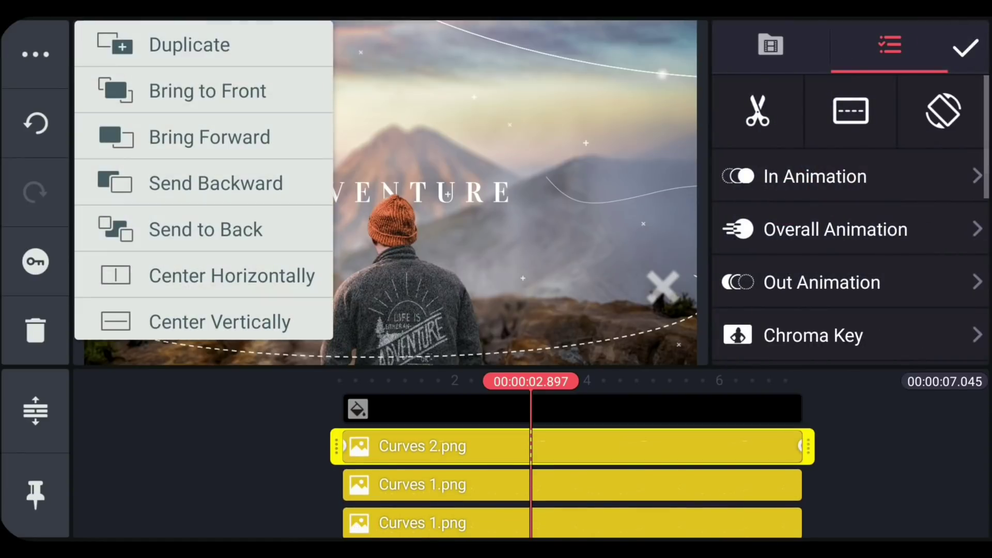
click(215, 183)
click(169, 441)
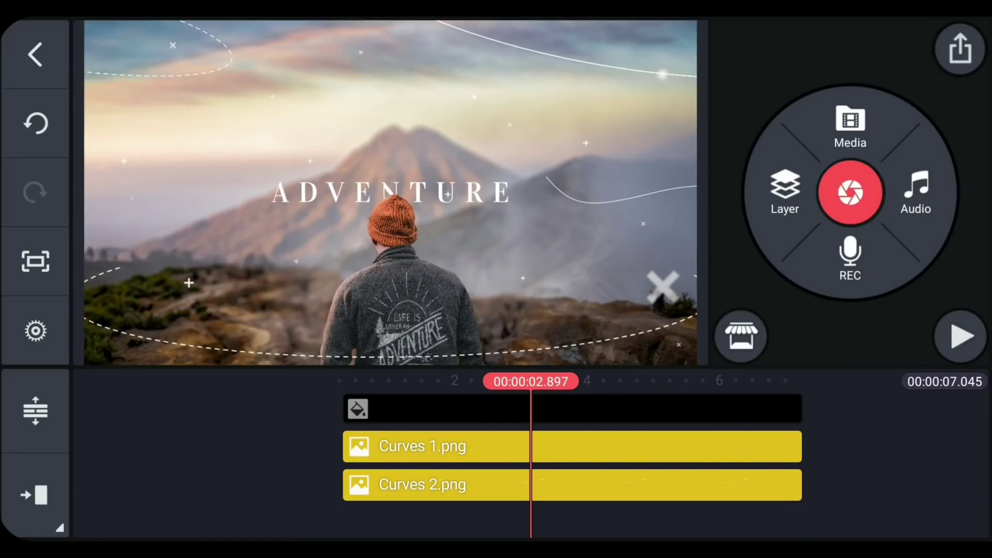
drag(518, 462, 767, 441)
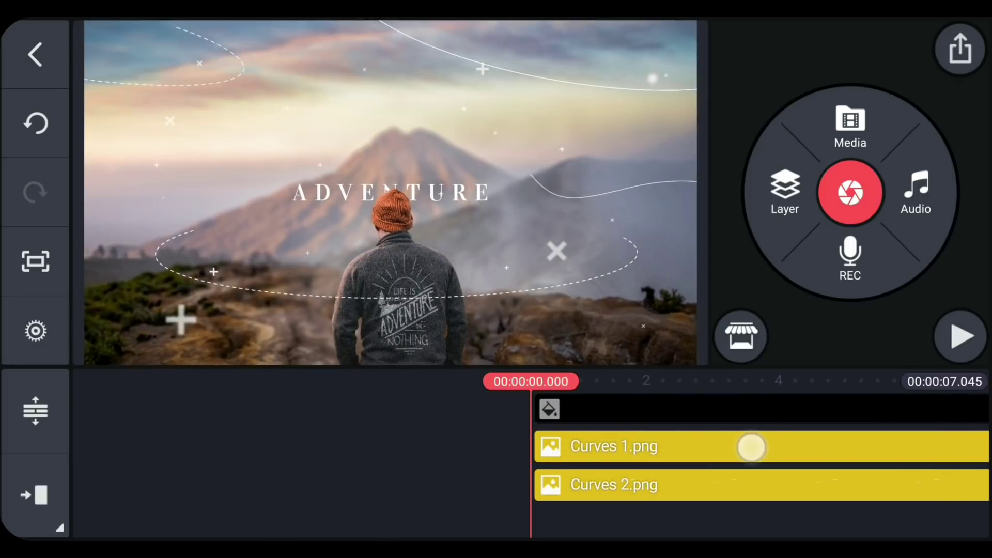
- Add a Radial Blur effect layer and stretch it to fill the frame
click(775, 190)
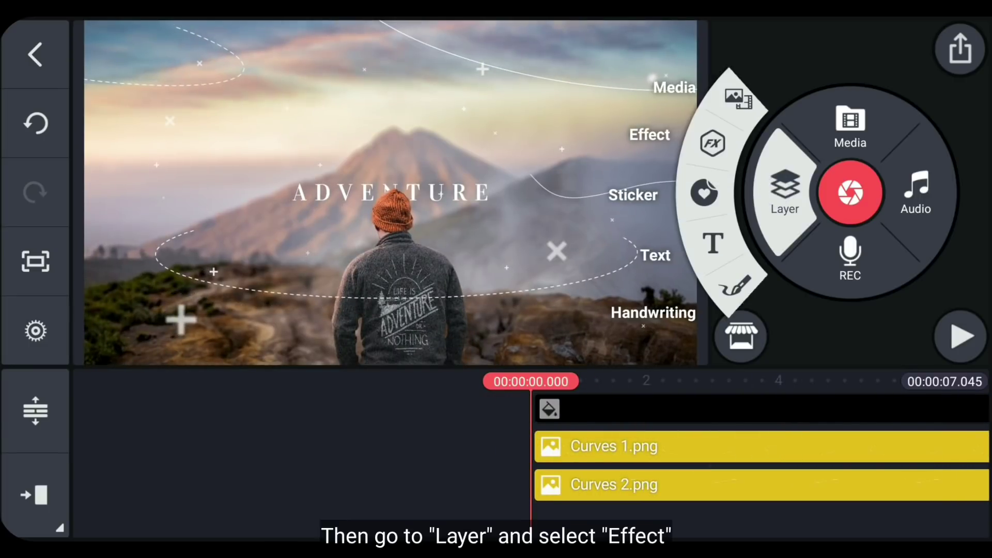
click(713, 145)
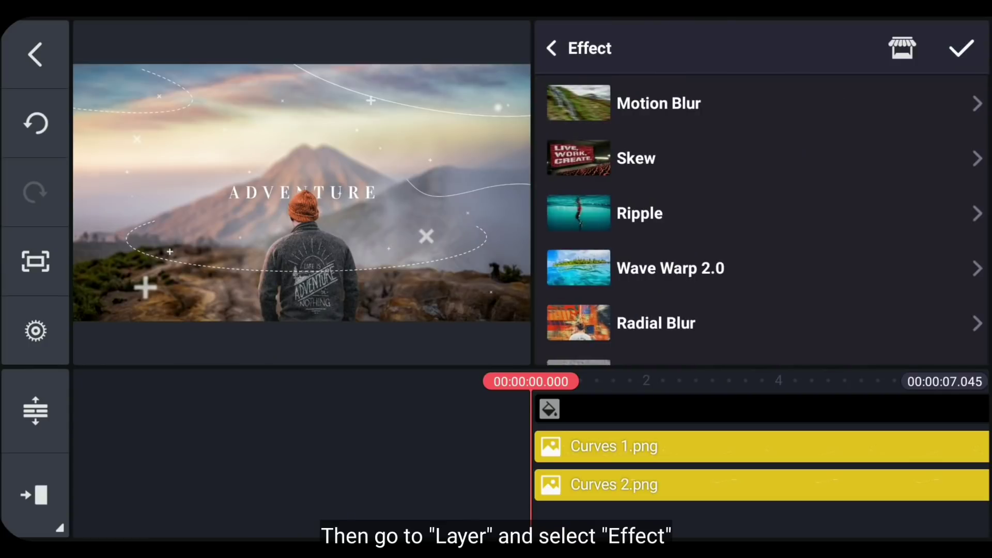
mouse_move(702, 311)
mouse_down()
mouse_move(705, 268)
mouse_move(769, 221)
mouse_up()
click(720, 228)
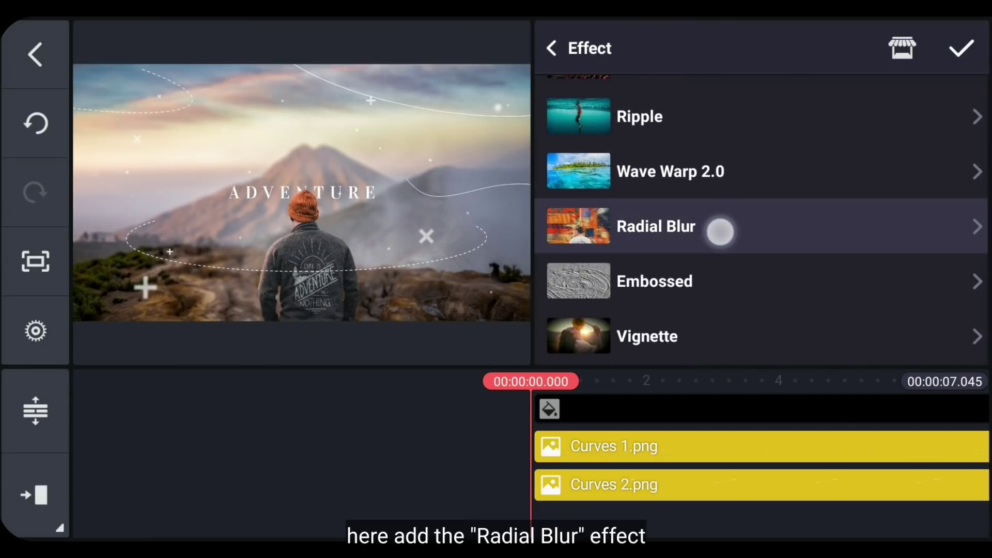
click(818, 108)
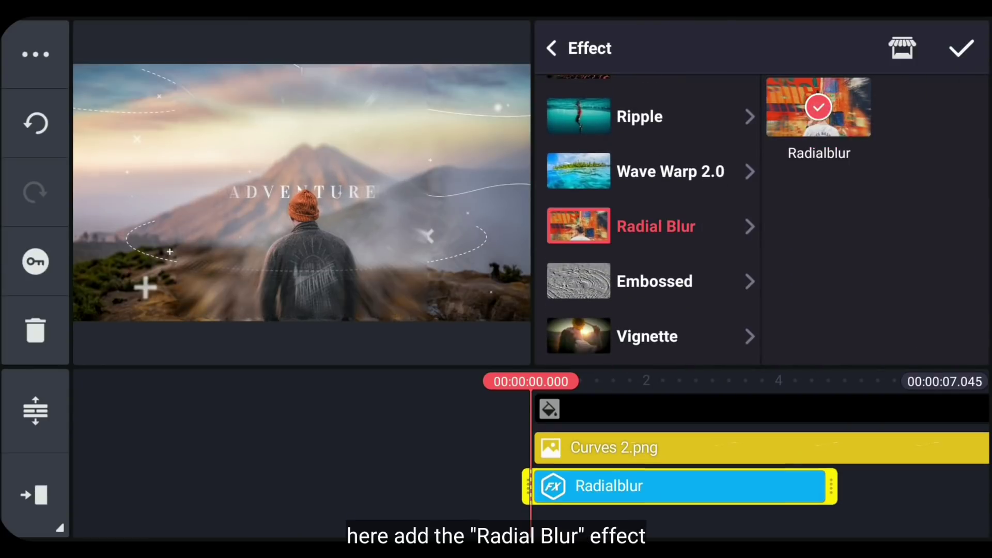
click(961, 48)
drag(559, 356, 706, 359)
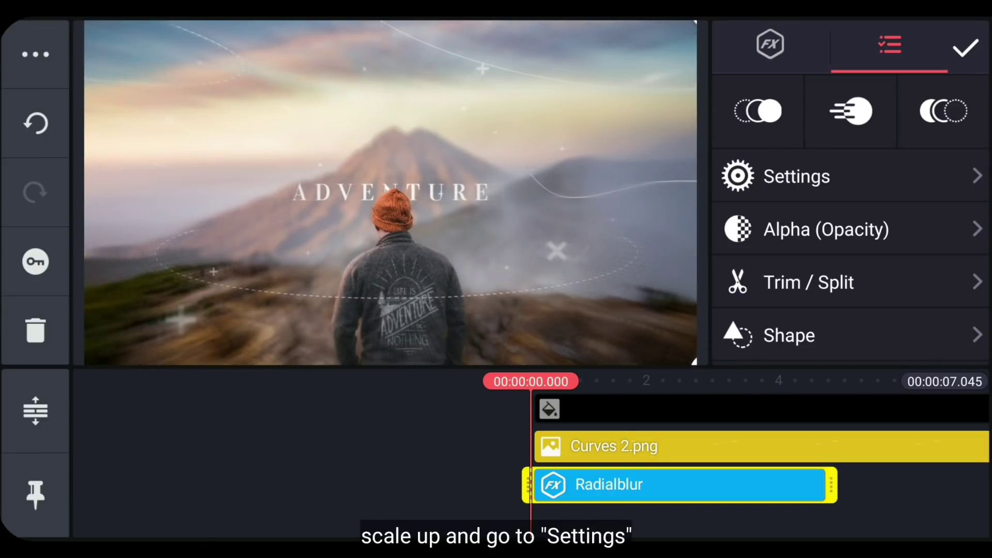
- Set the blur to strength 15 and 80% opacity, and extend it to the intro's end
click(831, 178)
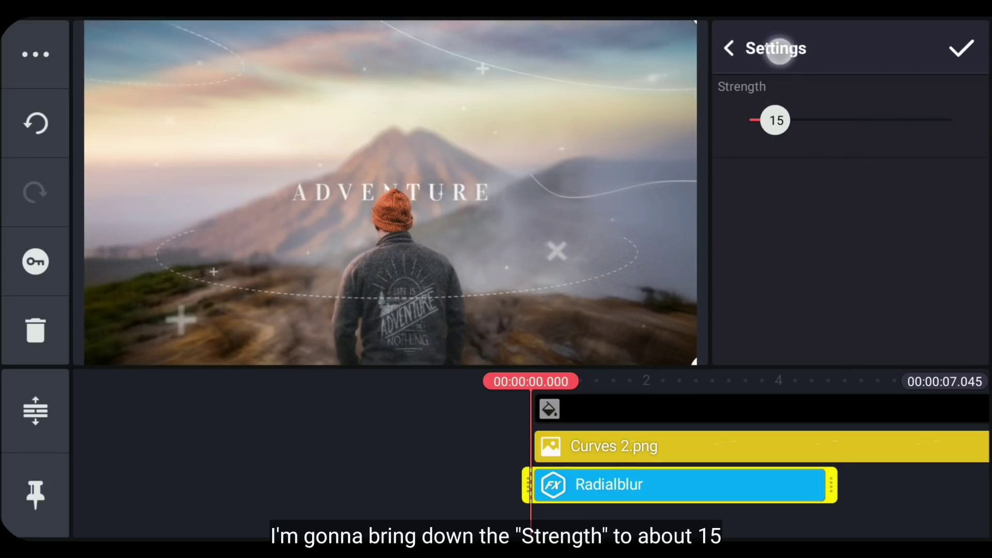
click(778, 50)
click(855, 215)
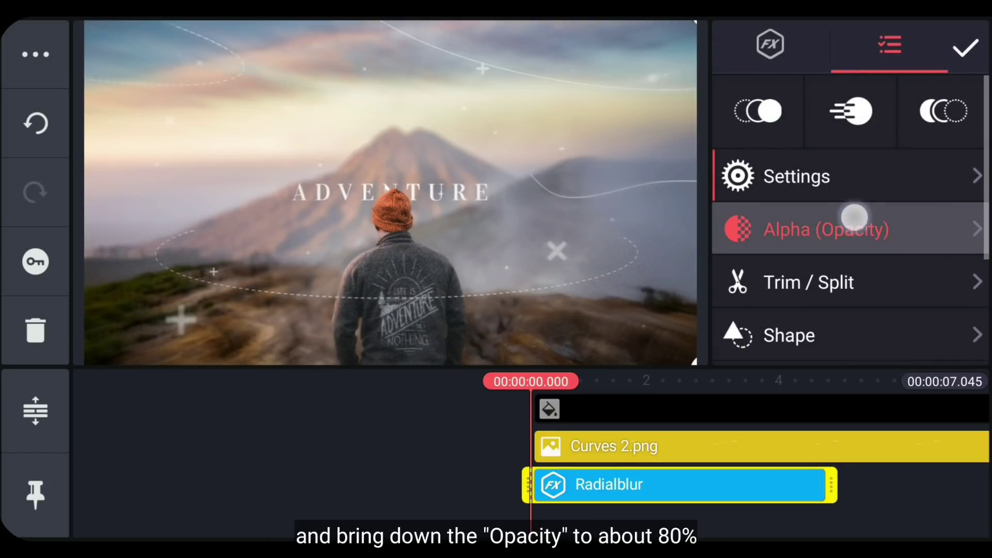
drag(848, 213, 854, 254)
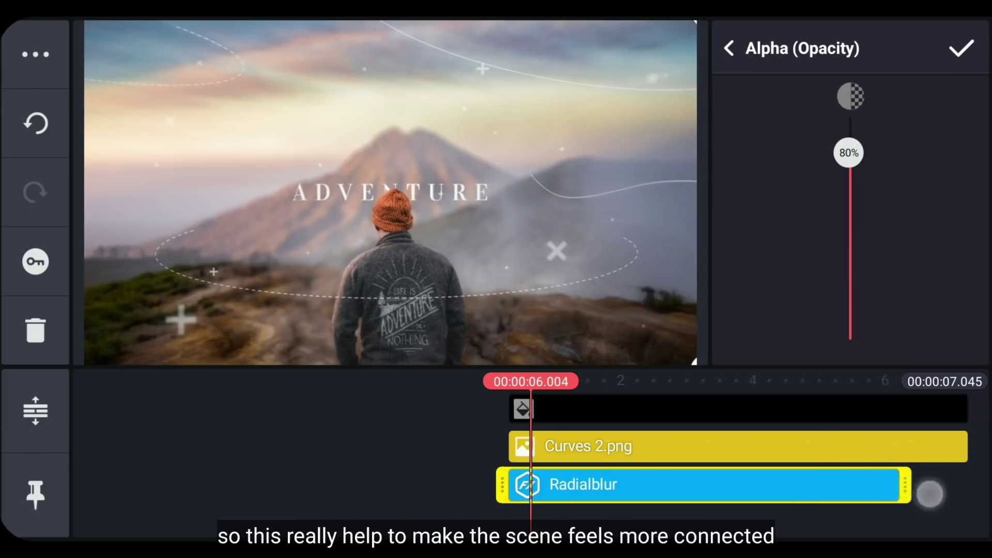
mouse_move(929, 491)
mouse_down()
mouse_move(552, 491)
mouse_move(598, 513)
mouse_up()
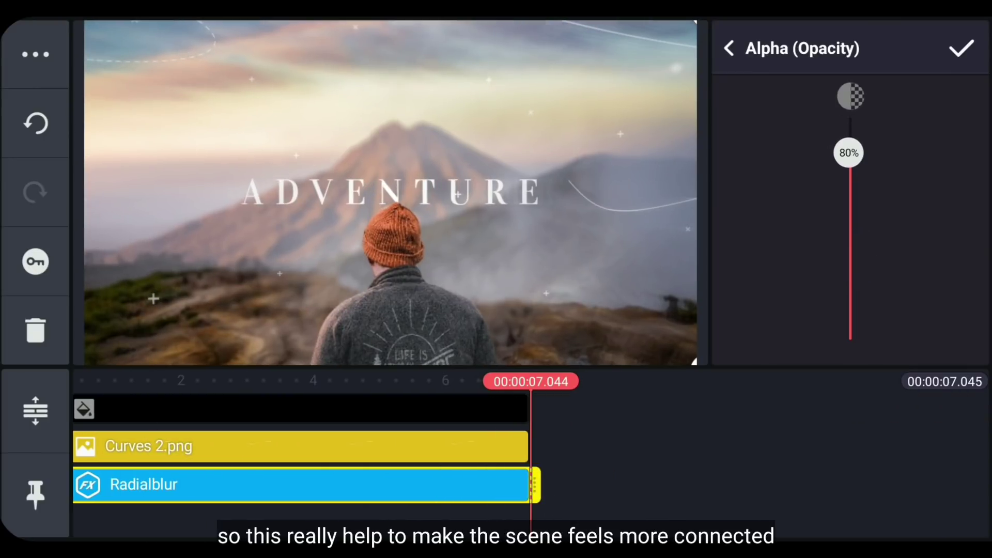
click(728, 48)
drag(620, 446, 899, 446)
click(879, 408)
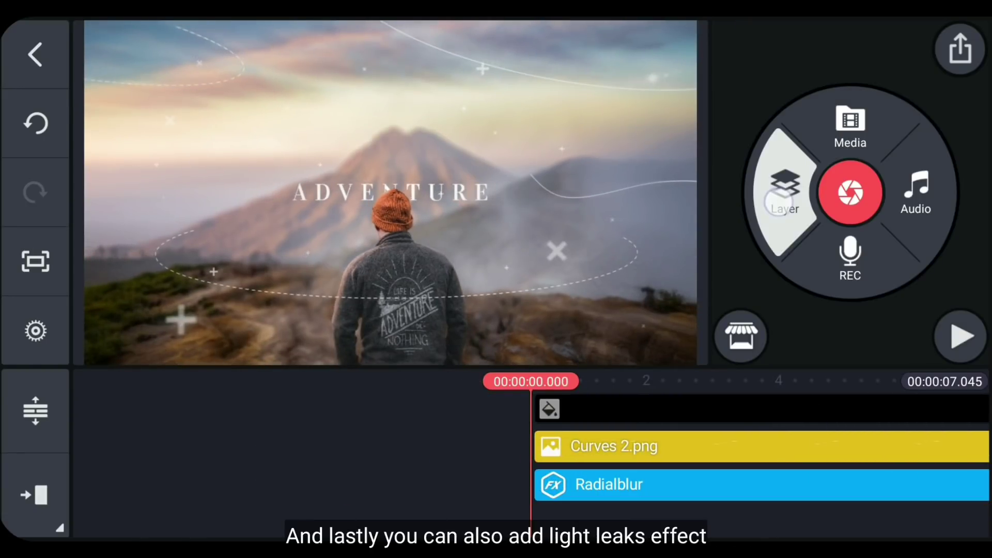
- Add the light leaks video as a media layer filling the full frame
click(777, 202)
click(756, 114)
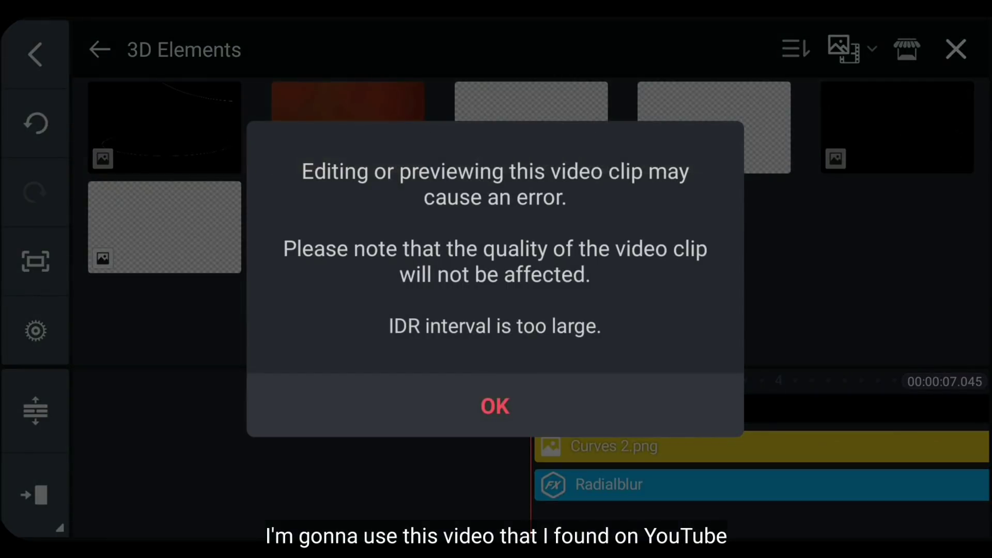
click(582, 407)
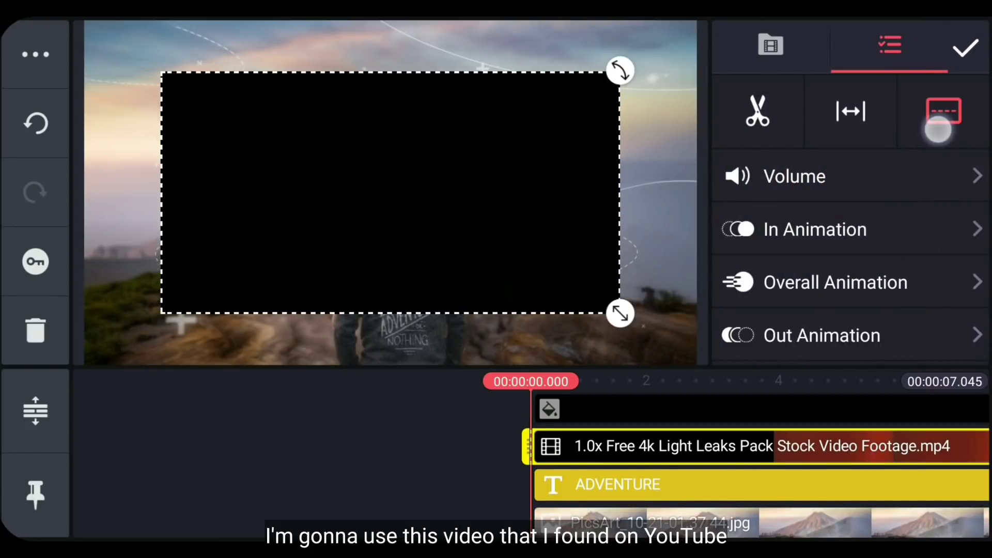
click(941, 117)
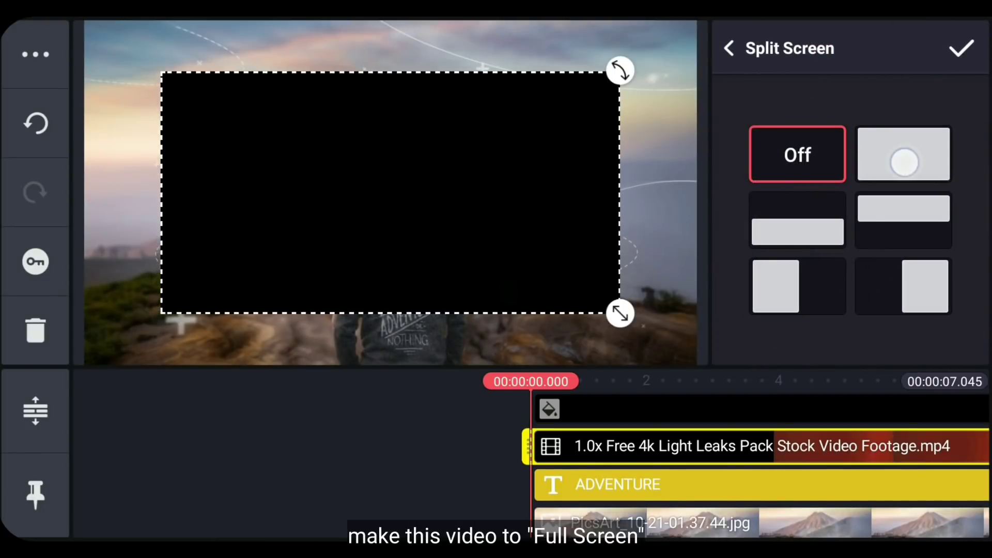
click(903, 162)
click(760, 51)
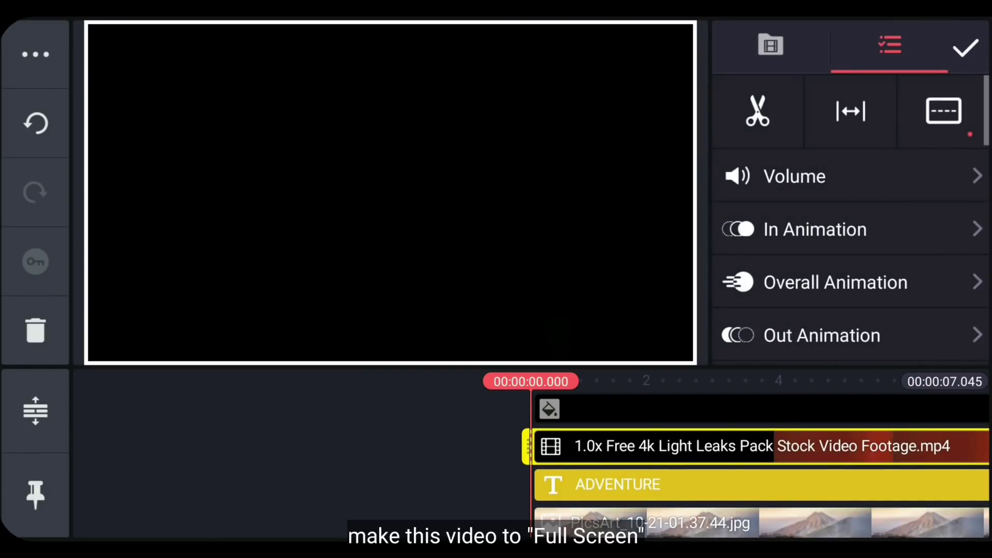
scroll(848, 194, down, 3)
scroll(830, 186, down, 3)
scroll(845, 194, down, 3)
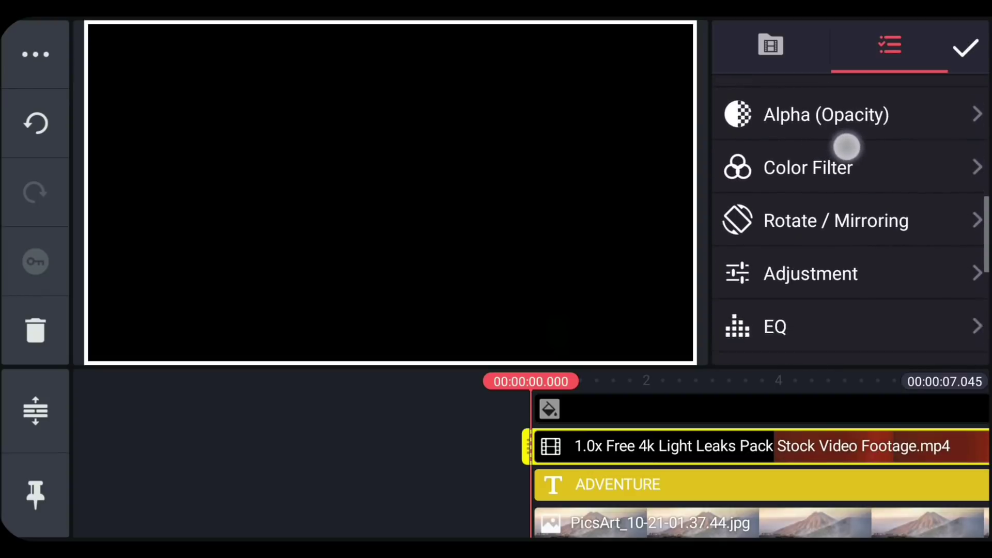
scroll(817, 234, down, 2)
scroll(875, 195, down, 4)
- Blend the light leaks layer in Screen mode at 50% opacity
click(822, 265)
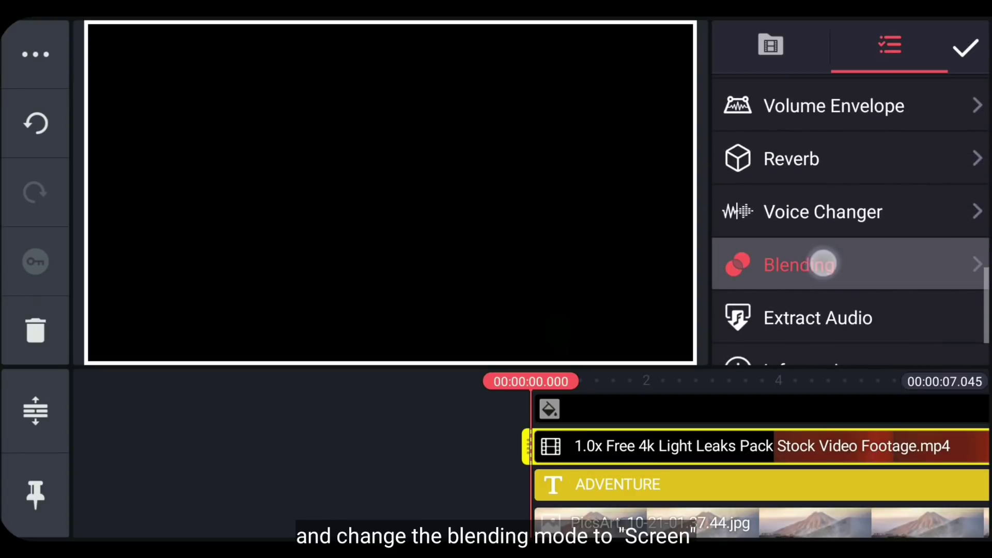
click(810, 345)
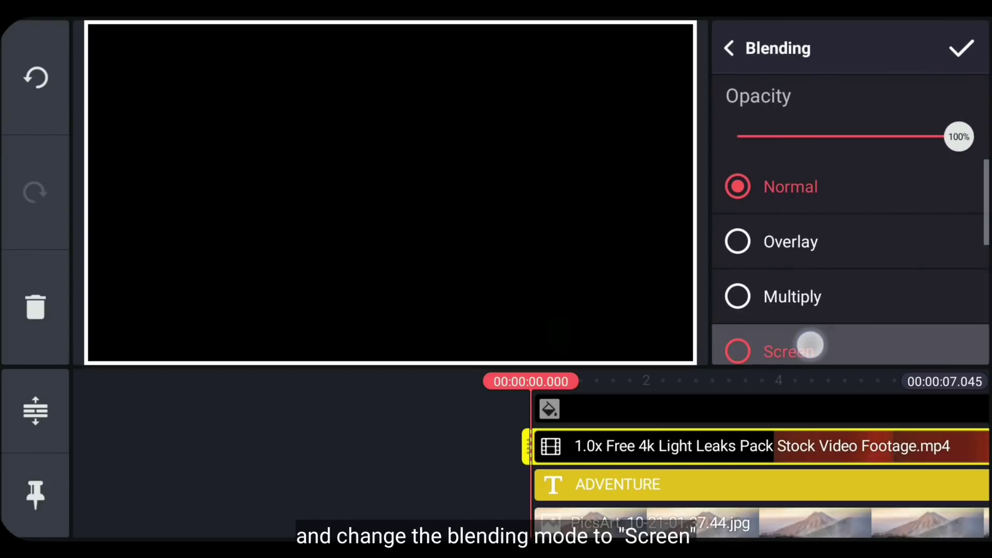
drag(853, 425, 690, 426)
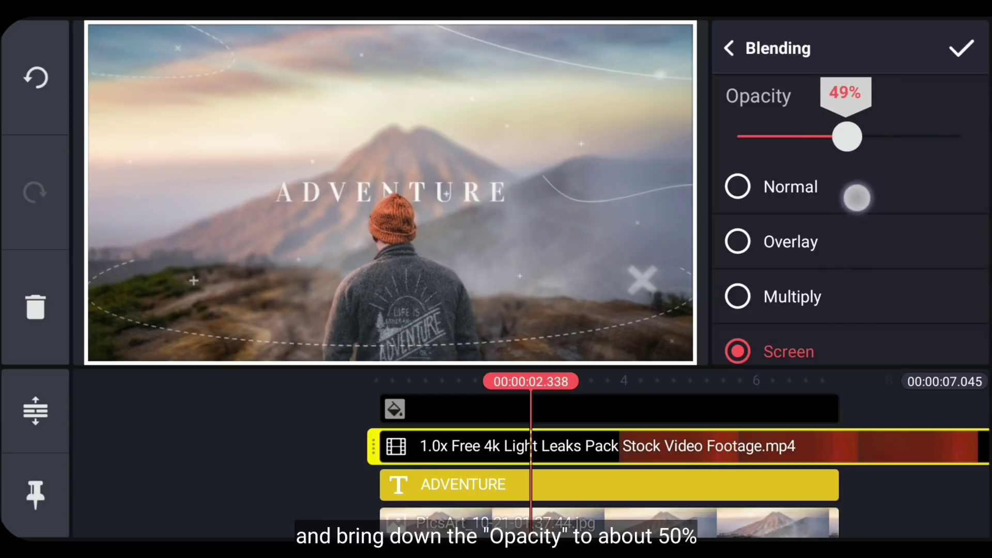
drag(855, 197, 858, 198)
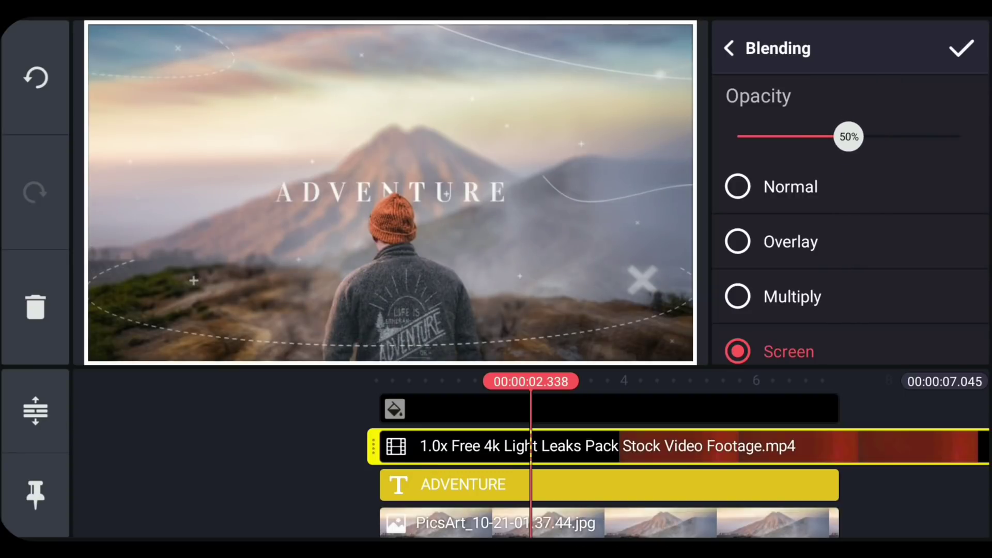
- Confirm the light leaks blending, deselect the clip, and rewind the intro to 00:00
click(957, 47)
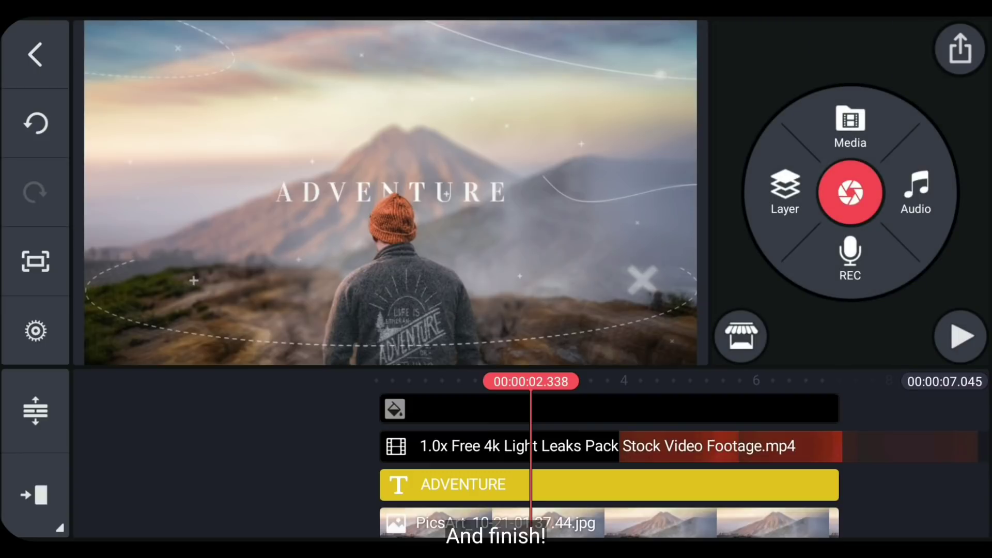
drag(696, 450, 851, 449)
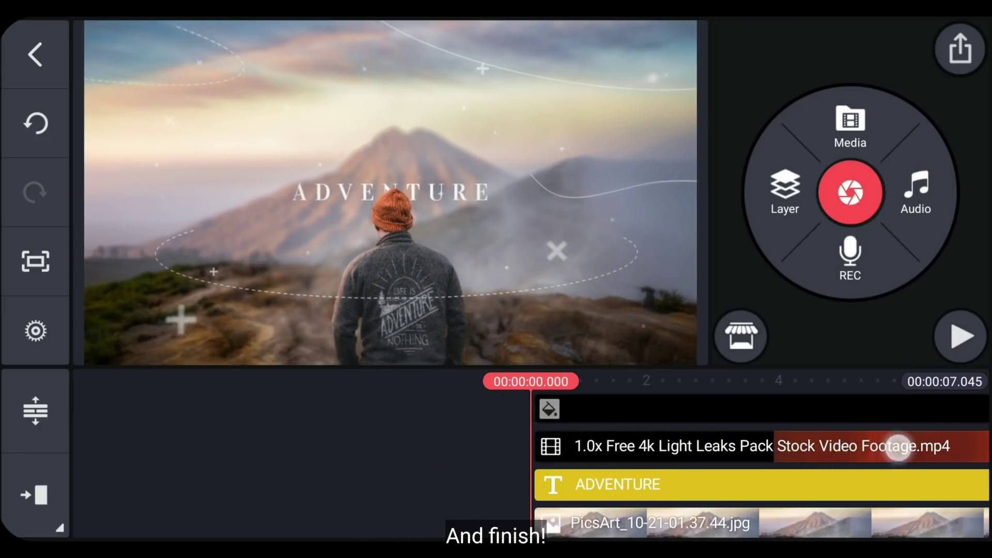